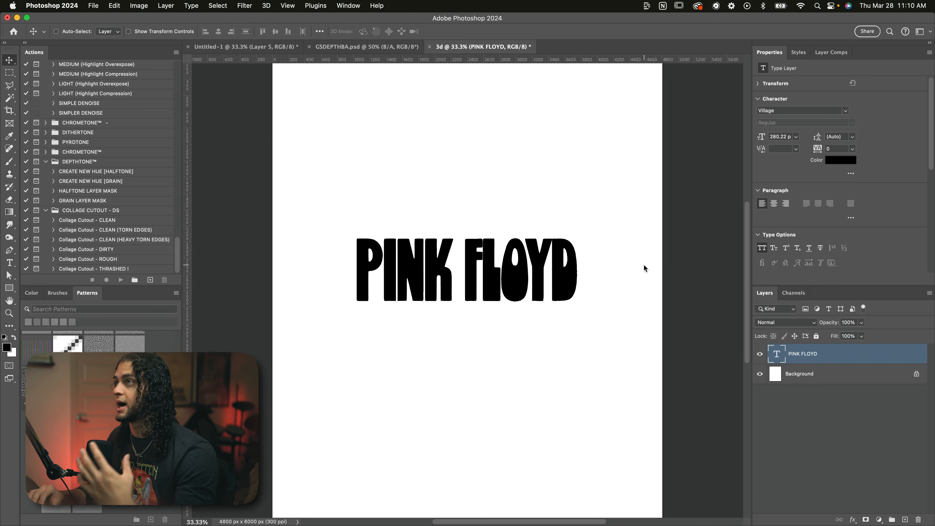
click(251, 6)
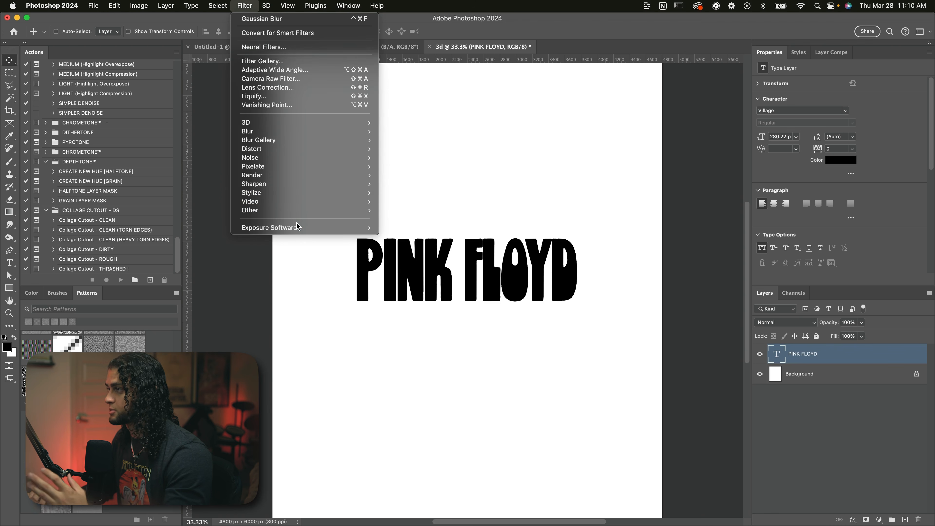
mouse_move(298, 227)
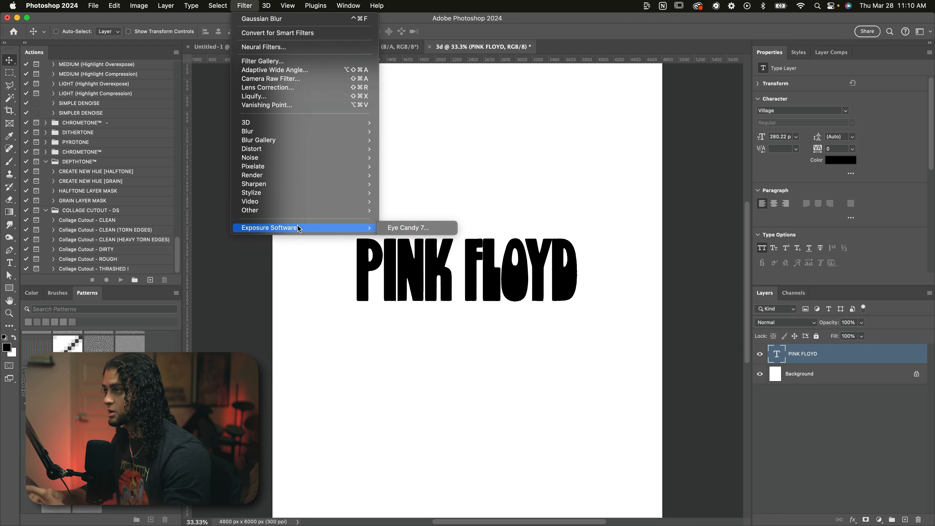
click(402, 227)
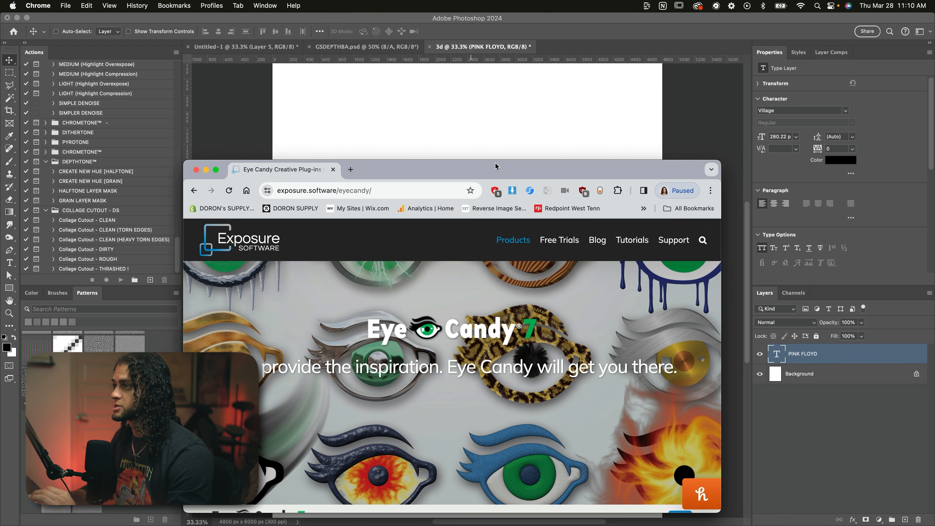
Step: Switch to Chrome and review the Eye Candy 7 product page and its free 30-day trial offer
drag(495, 162, 503, 97)
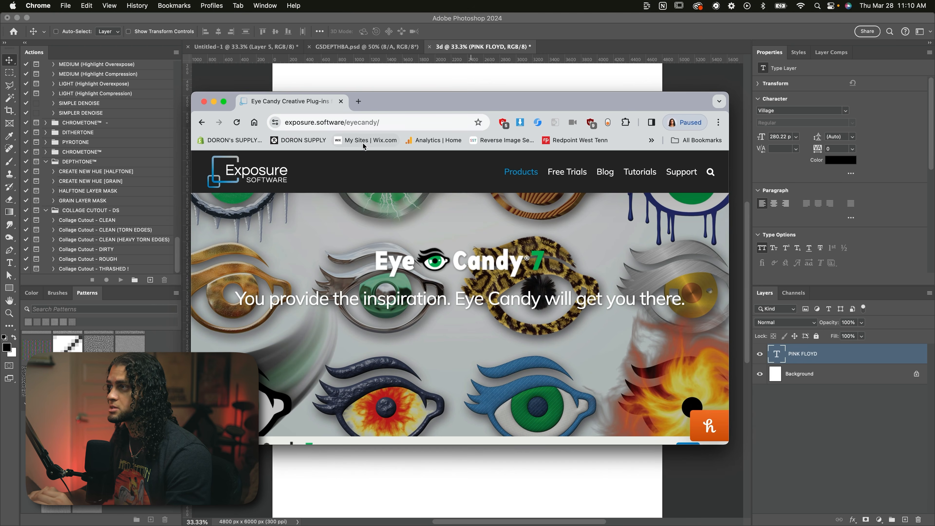
scroll(435, 315, down, 10)
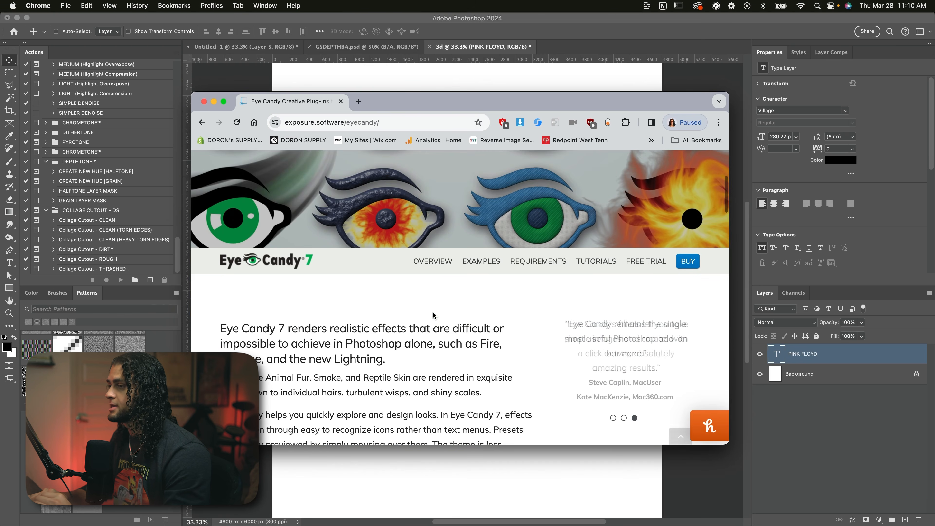
click(351, 292)
scroll(424, 326, down, 4)
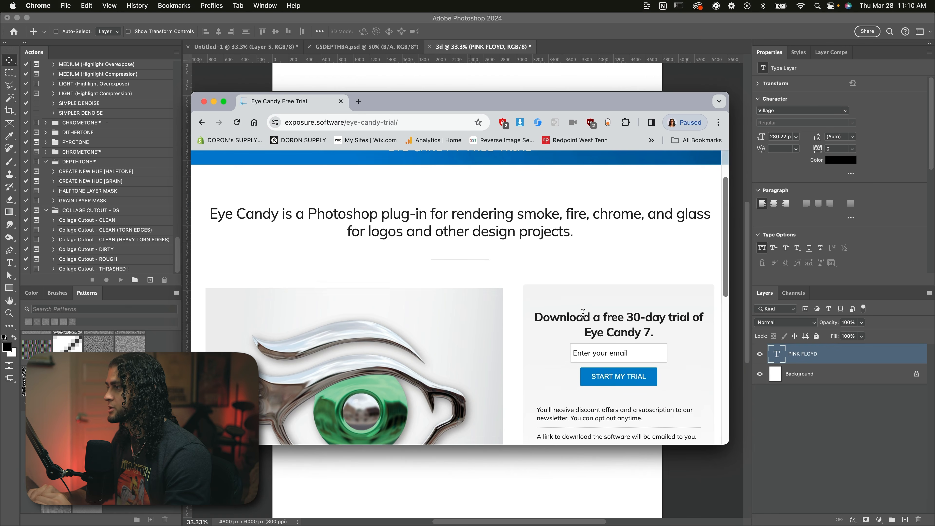
scroll(567, 314, down, 3)
scroll(568, 314, down, 3)
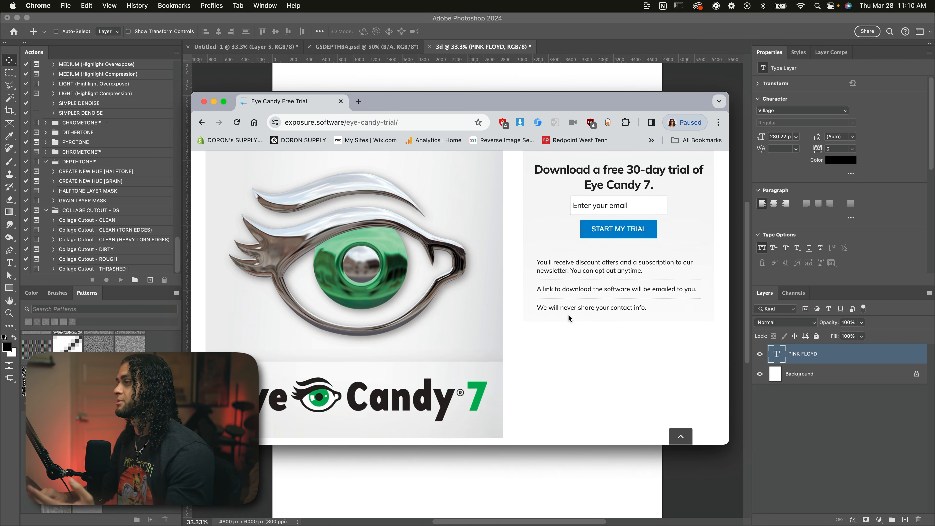
scroll(568, 314, up, 5)
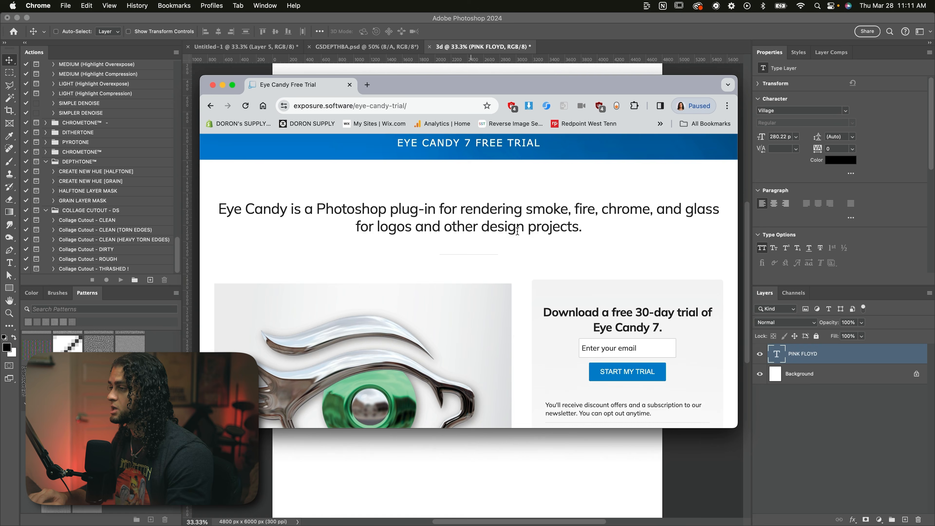
scroll(517, 232, down, 10)
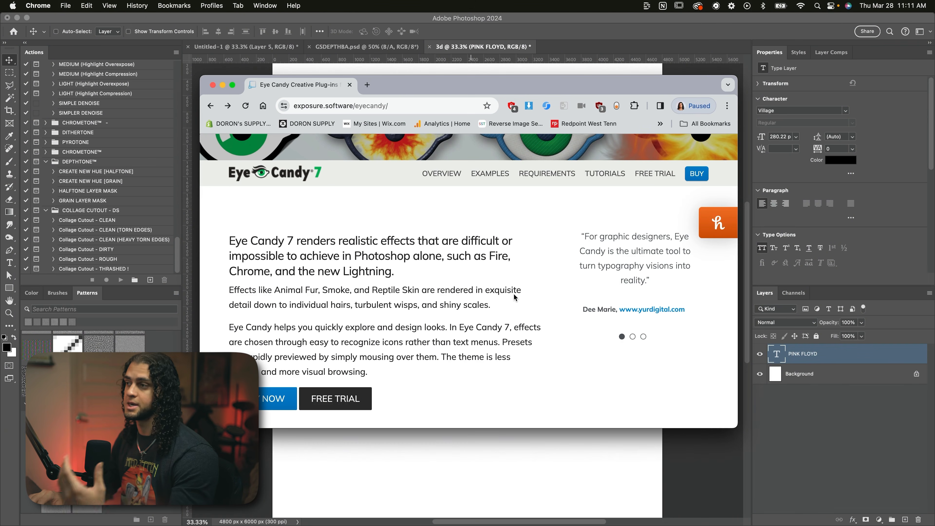
scroll(334, 327, down, 3)
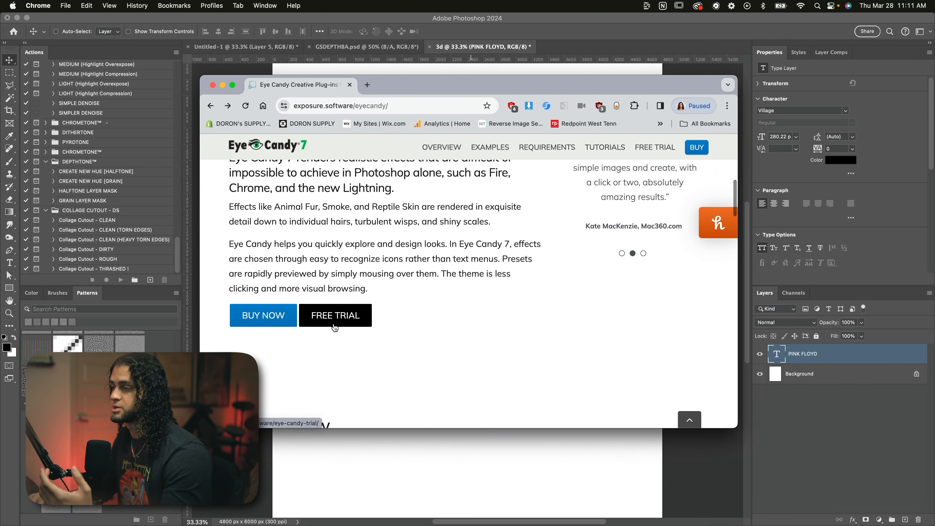
scroll(334, 326, down, 3)
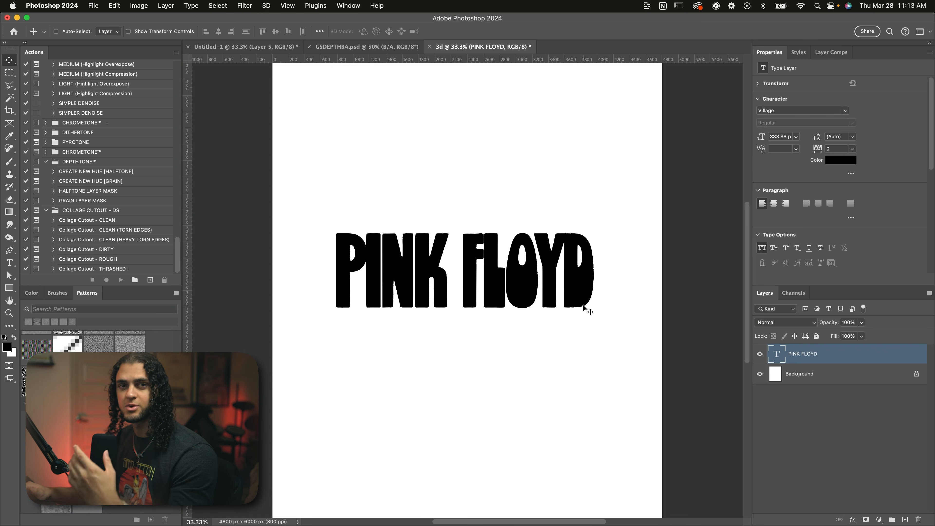
Step: Duplicate the PINK FLOYD text layer and start the Eye Candy 7 filter on the copy, rasterizing it
key(super)
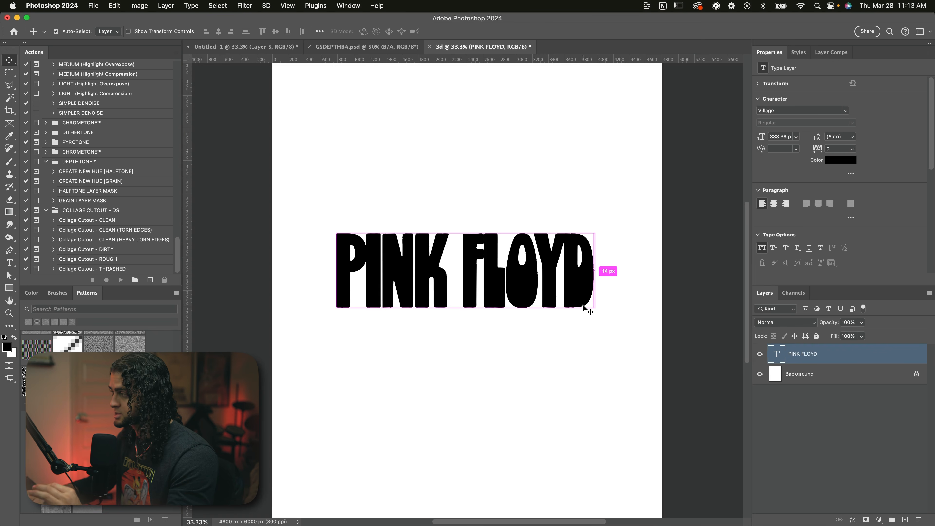
key(super+j)
click(246, 5)
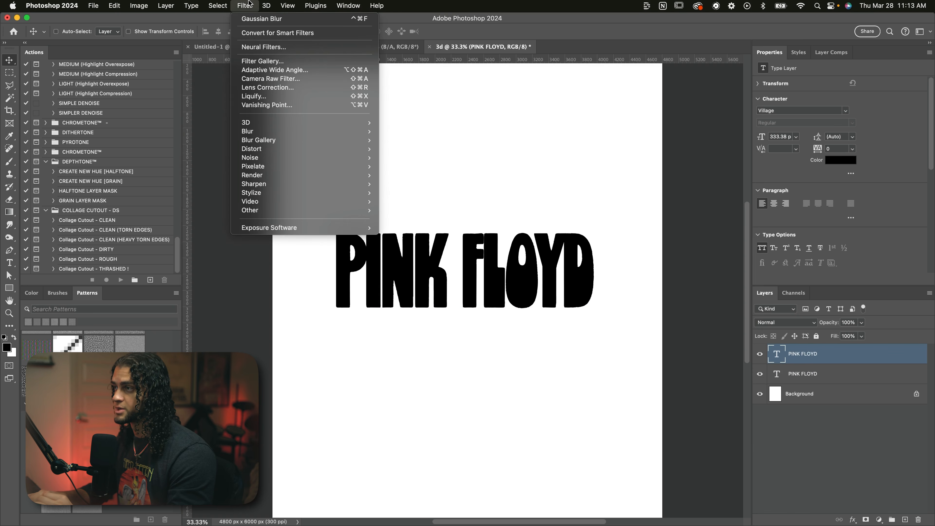
mouse_move(269, 228)
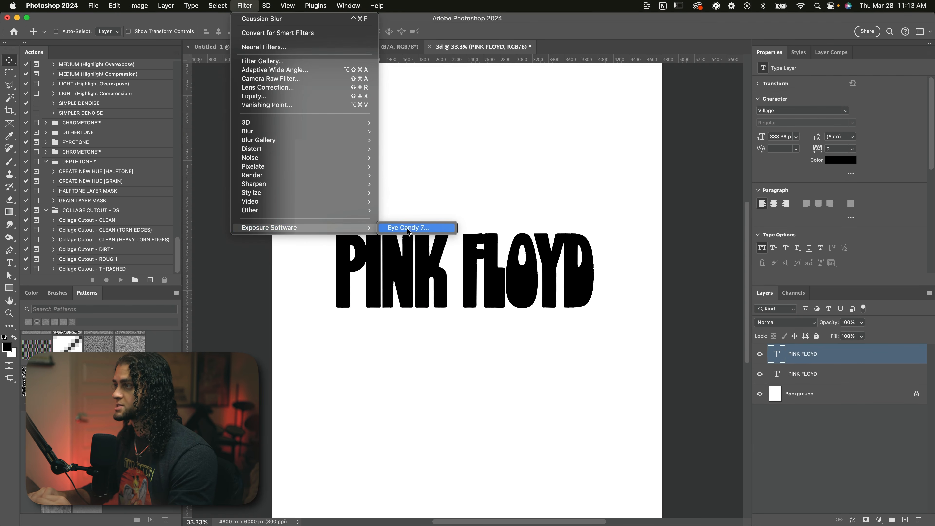
click(412, 233)
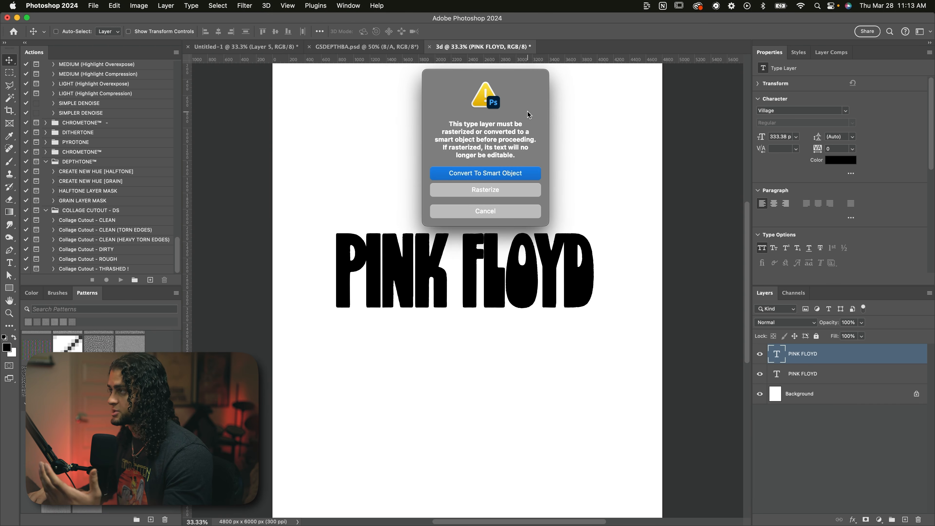
click(481, 189)
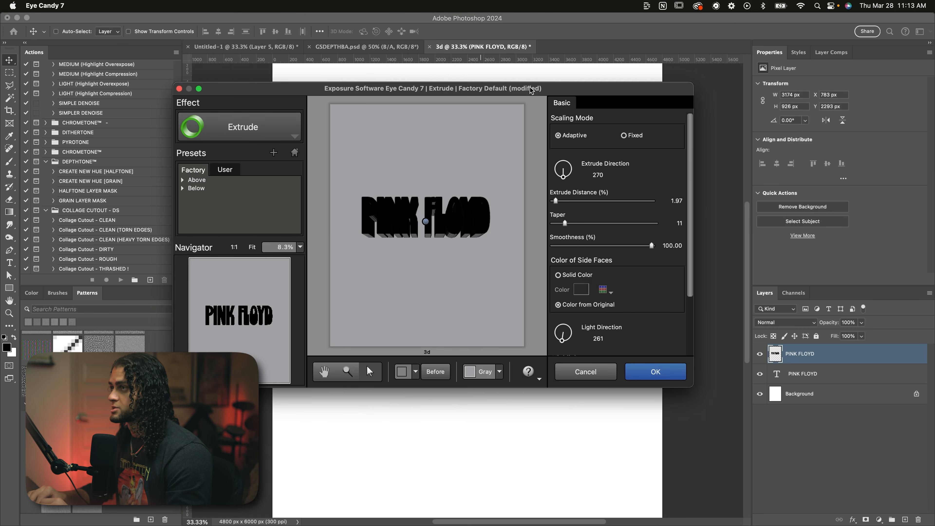
Step: Look over the available Eye Candy 7 shape and texture effects and choose the Extrude effect
click(262, 147)
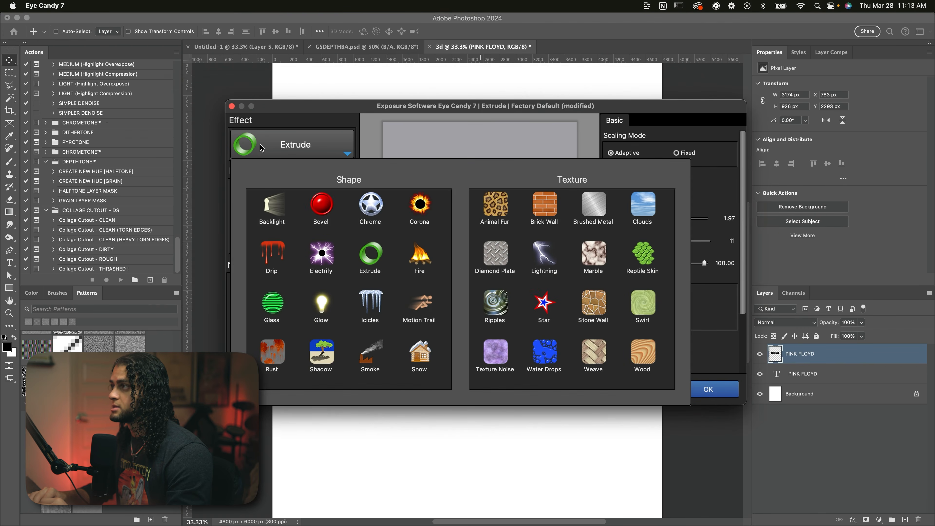
click(279, 148)
click(329, 153)
drag(370, 108, 345, 81)
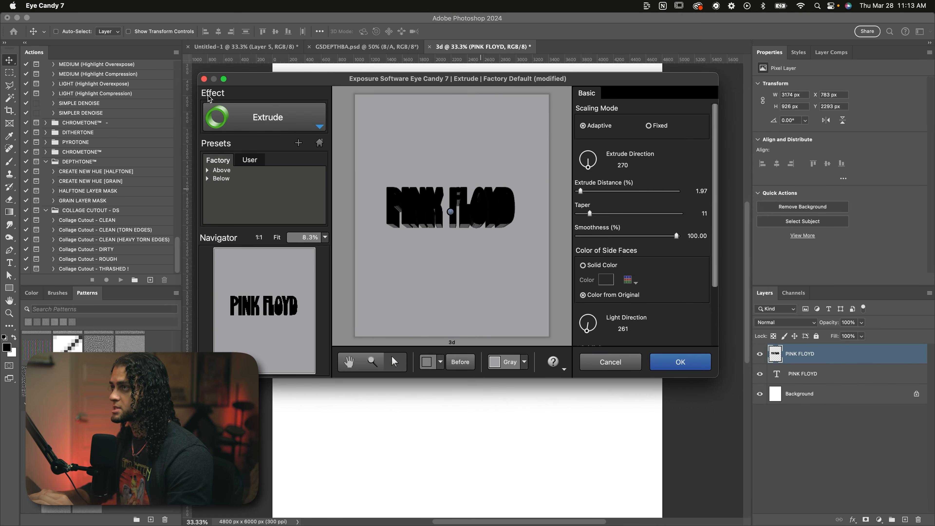
click(241, 117)
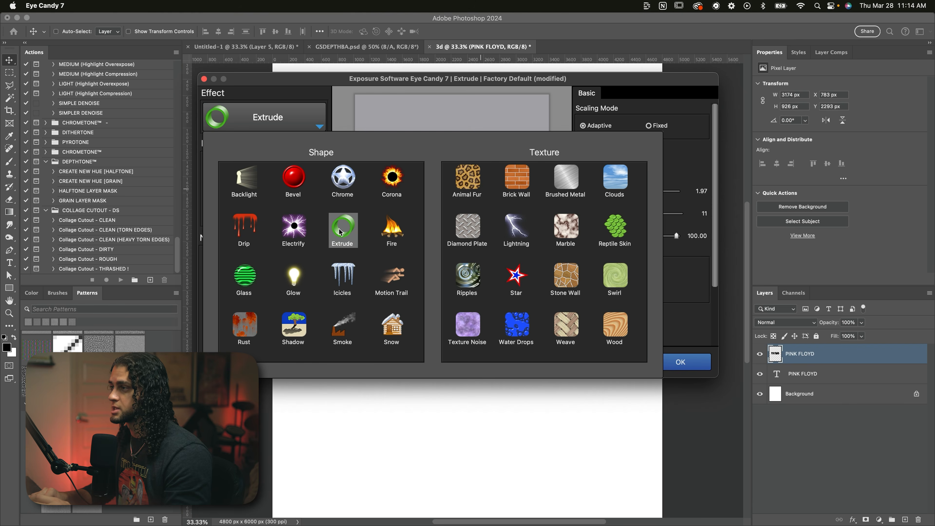
click(343, 236)
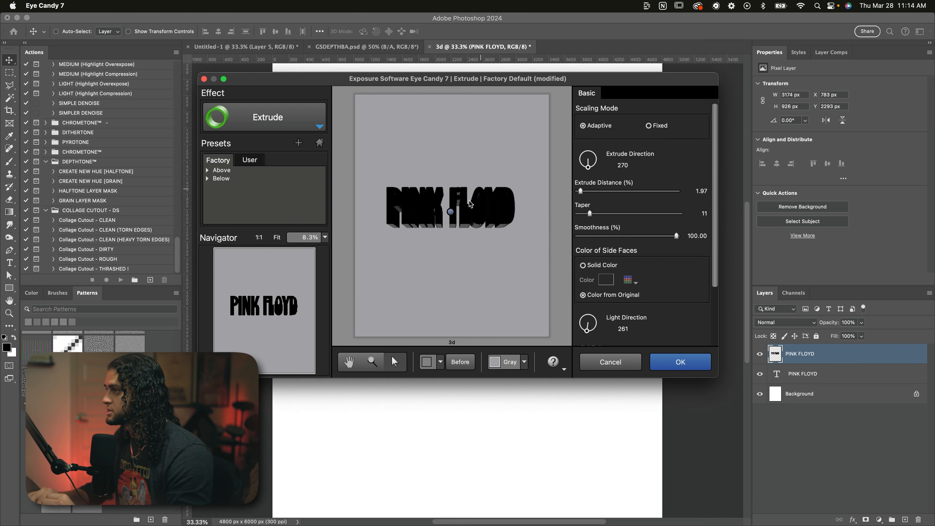
Step: Lengthen the text's extrusion downward to a distance of about 11.47% at a direction of about 271
click(509, 220)
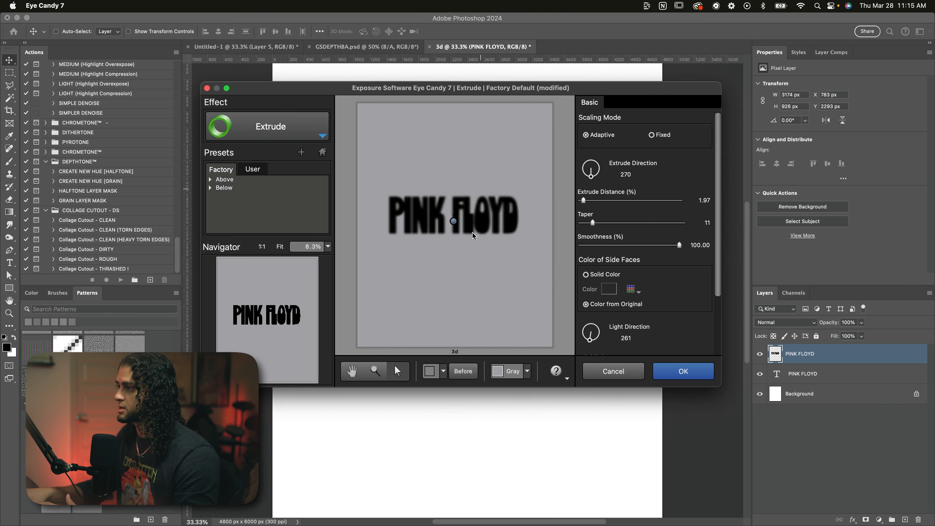
key(super+equal)
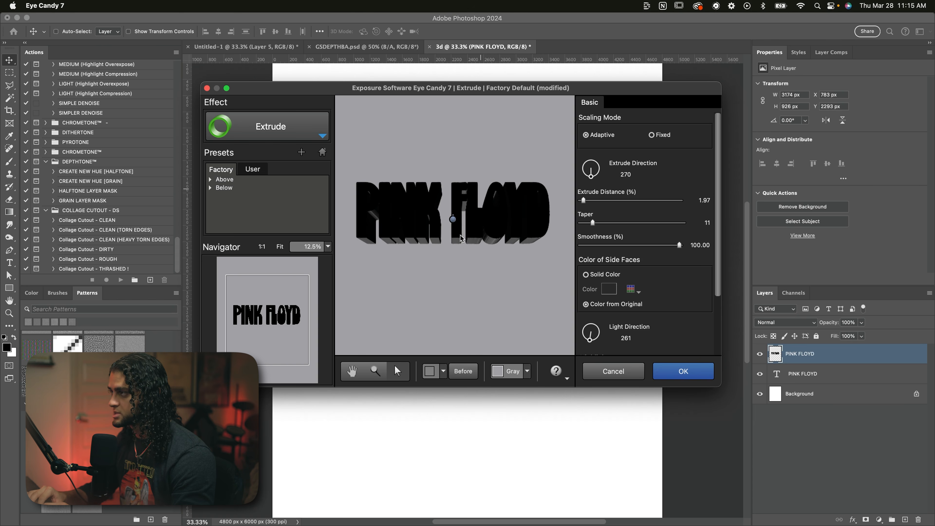
drag(453, 219, 454, 264)
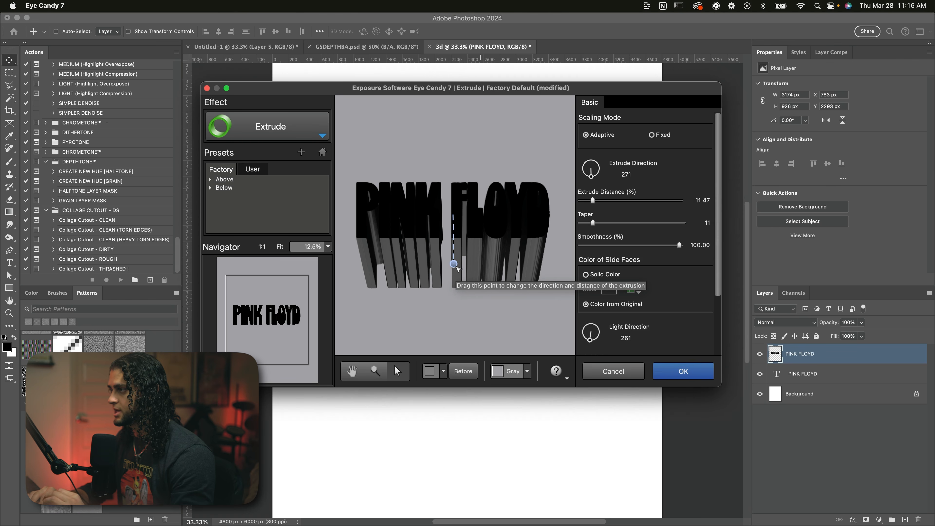
drag(497, 89, 503, 115)
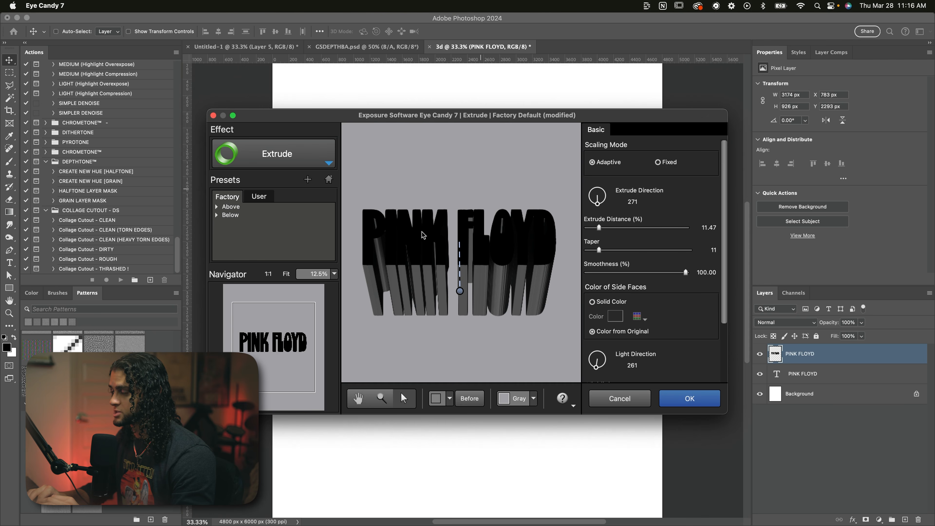
Step: Color the extrusion's side faces with the teal solid color instead of the original text color
scroll(585, 269, down, 2)
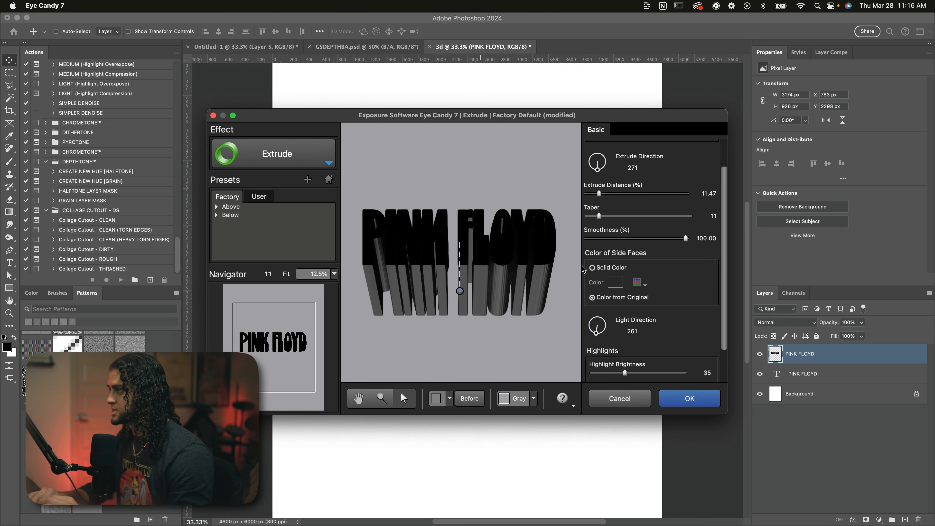
click(593, 268)
scroll(592, 269, down, 2)
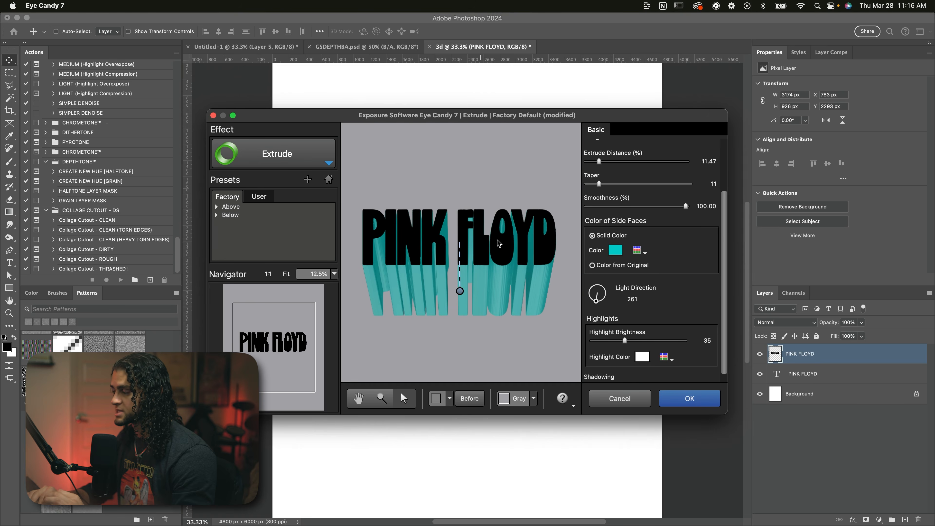
Step: Shorten the extrusion to a distance of about 2.52% with a straight-down direction of 270
scroll(543, 285, right, 1)
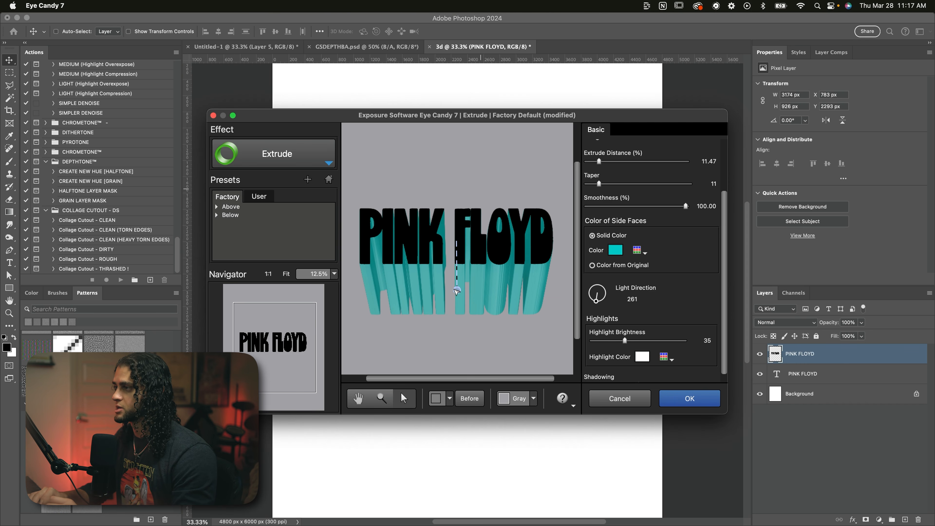
drag(456, 290, 457, 250)
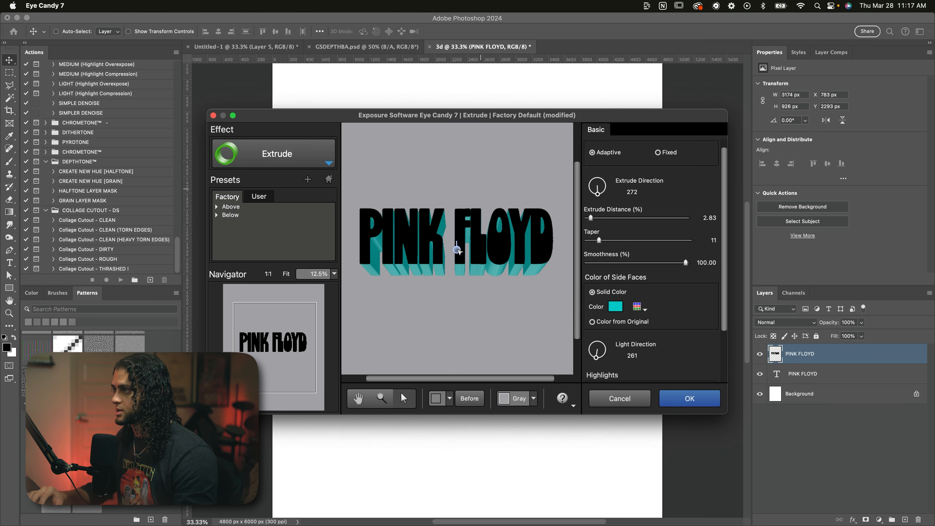
drag(457, 250, 456, 248)
Step: Try extrusion smoothness values of about 16.21% and 5%, returning the smoothness to 100% after each
click(600, 263)
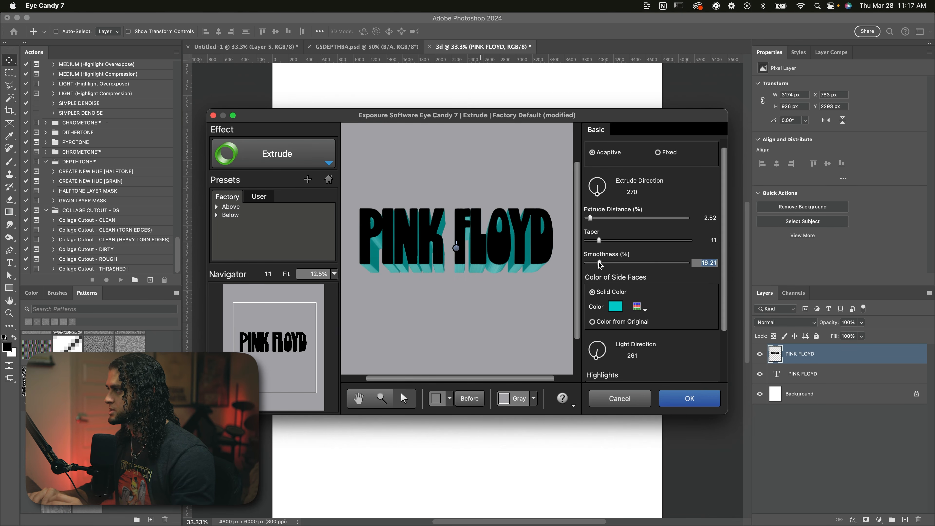
drag(600, 265, 694, 261)
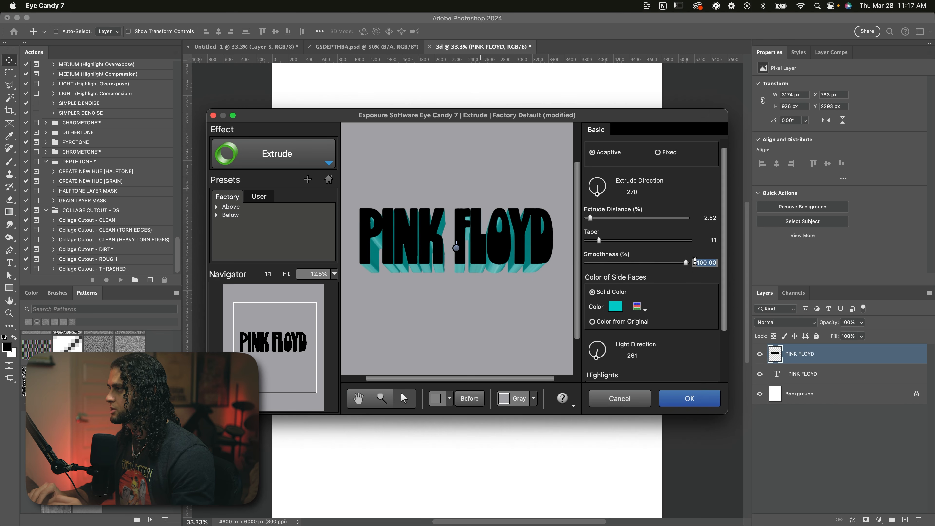
click(588, 264)
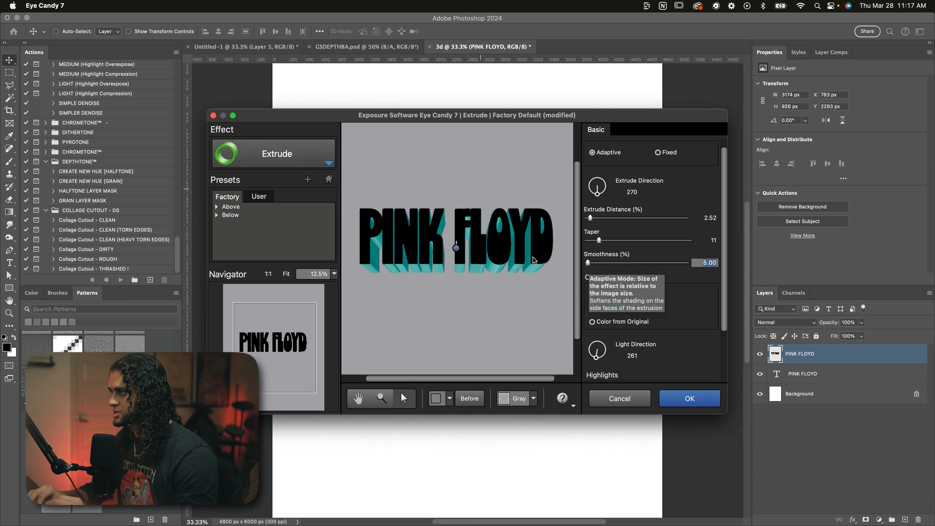
drag(588, 263, 737, 263)
Step: Apply the Extrude effect and hide both the rasterized and the editable PINK FLOYD layers beneath the resulting extruded layer
scroll(723, 238, down, 4)
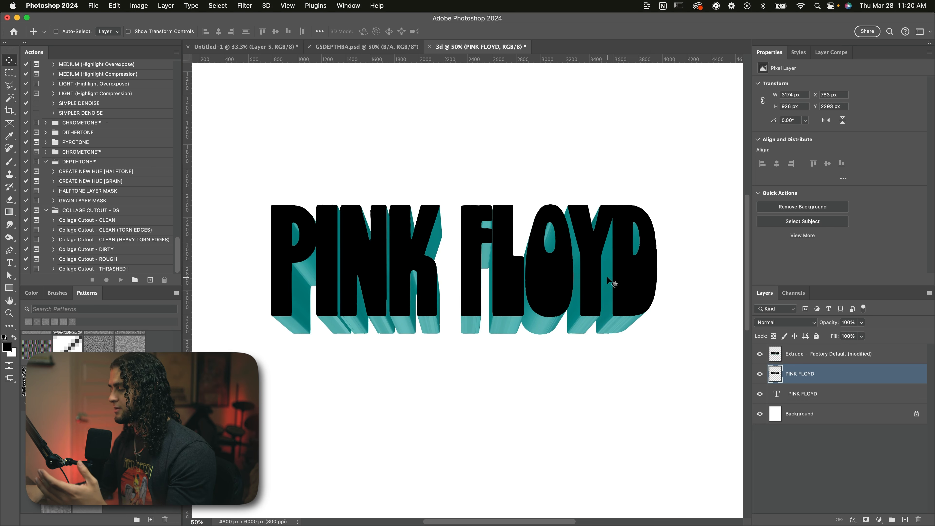
key(super)
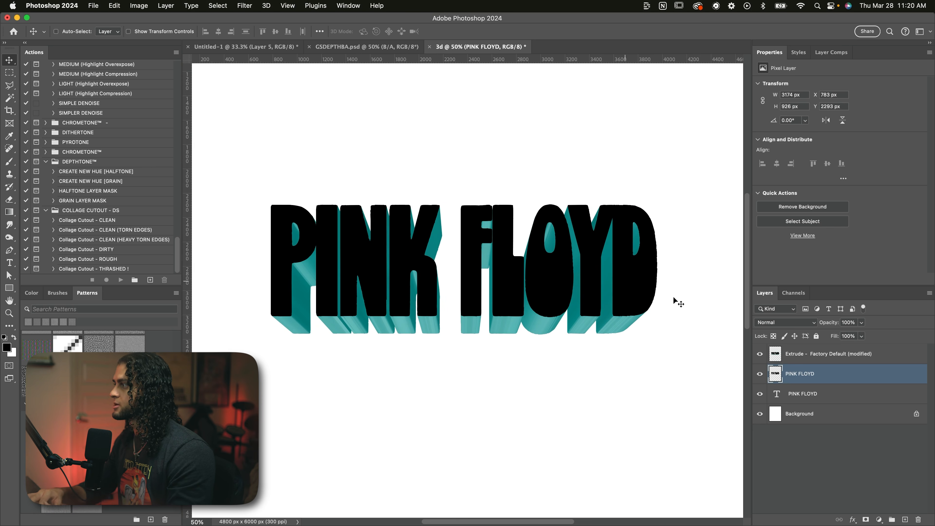
click(793, 357)
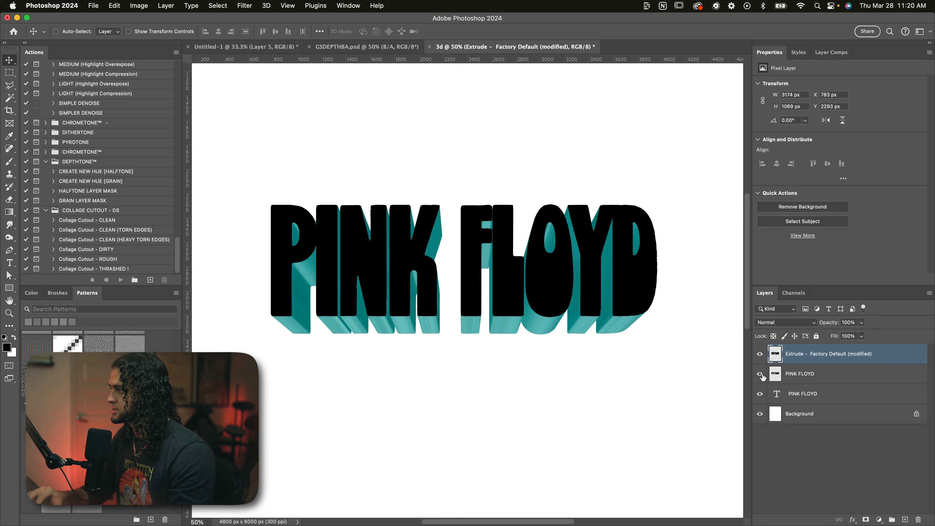
click(759, 393)
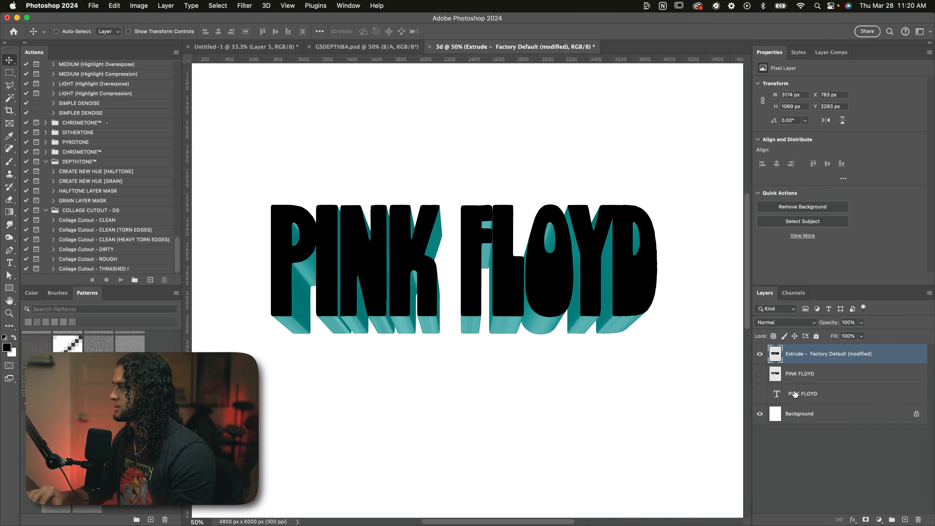
Step: Select the black letter faces of the extruded layer with the Magic Wand and add a layer mask from that selection
click(775, 393)
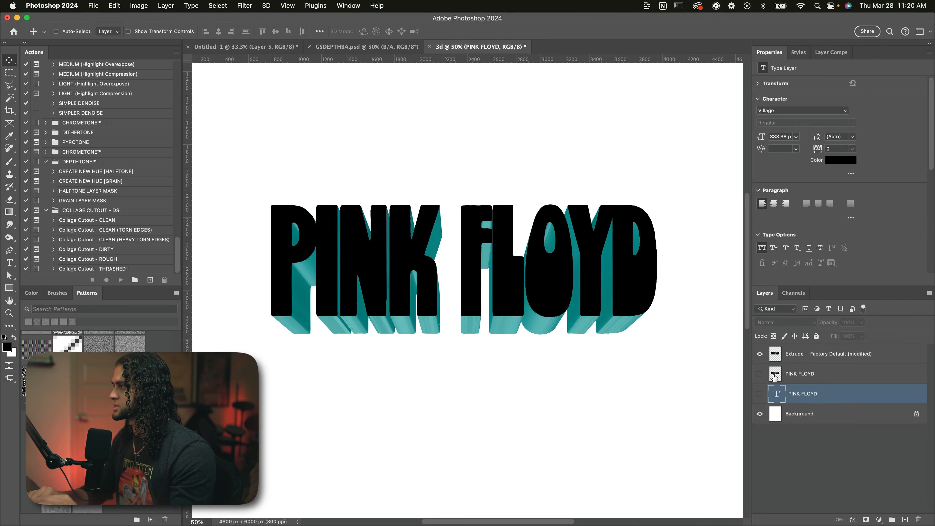
super+click(569, 252)
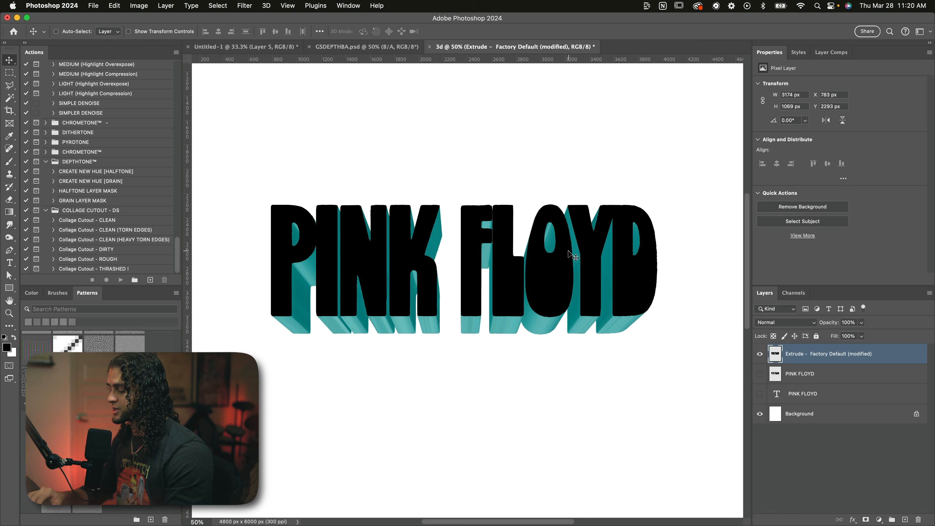
key(super+minus)
key(super+plus)
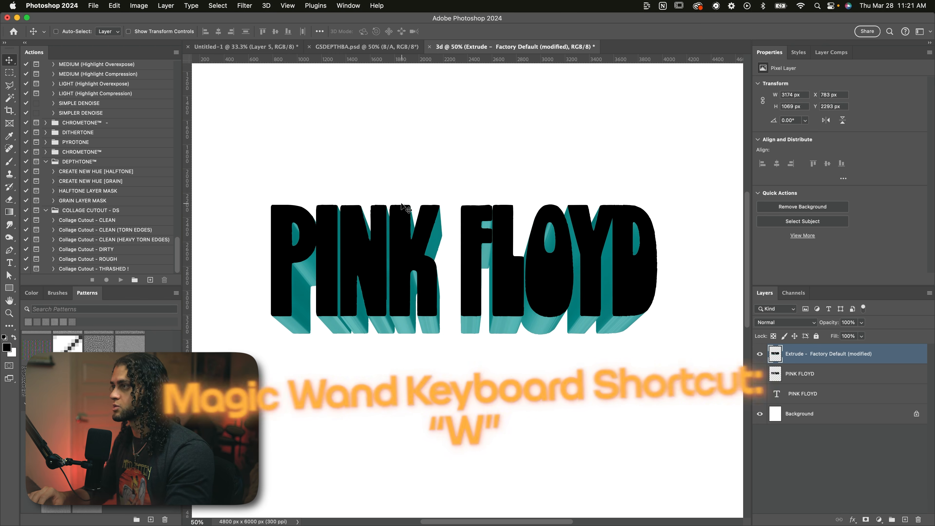
key(w)
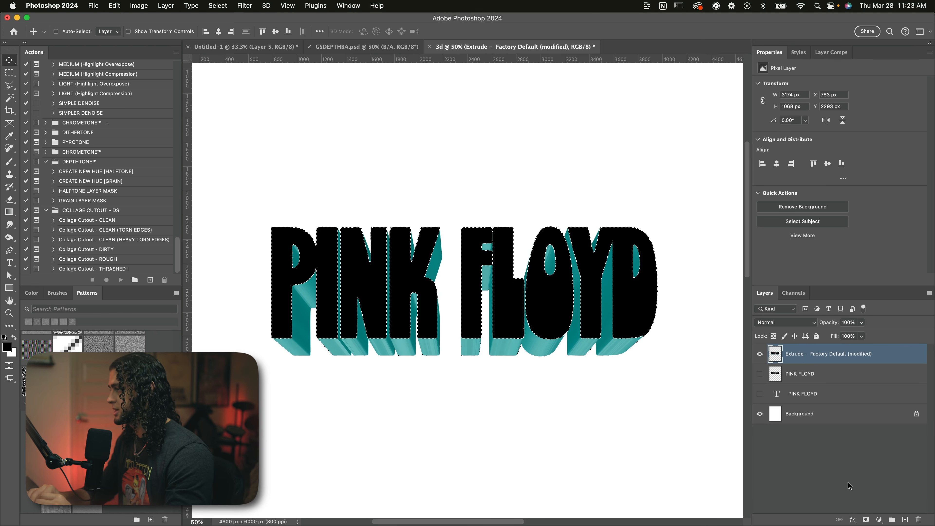
click(866, 519)
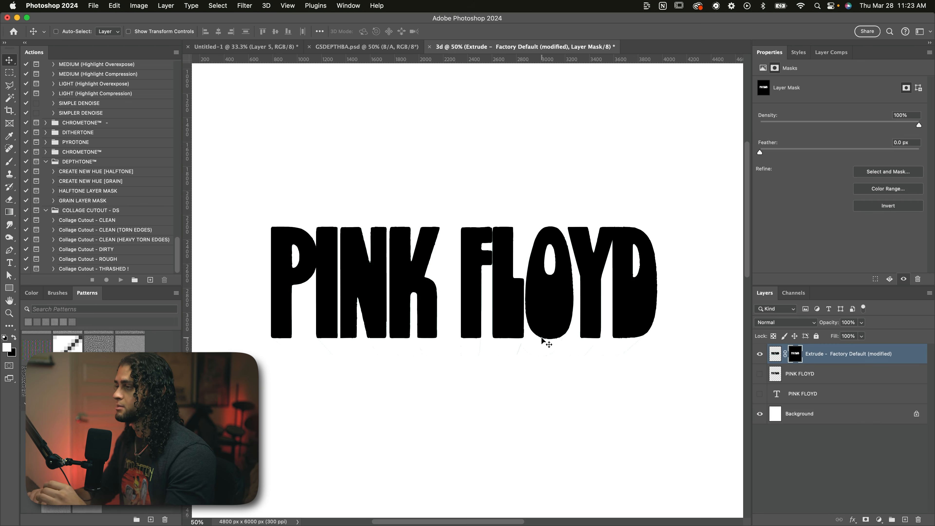
Step: Examine the area beneath the PINK FLOYD letters up close for stray extrusion pixels in the masked layer
scroll(542, 338, down, 1)
key(super+=)
key(super+=)
key(super+=)
key(super+=)
scroll(544, 341, down, 5)
scroll(545, 340, right, 3)
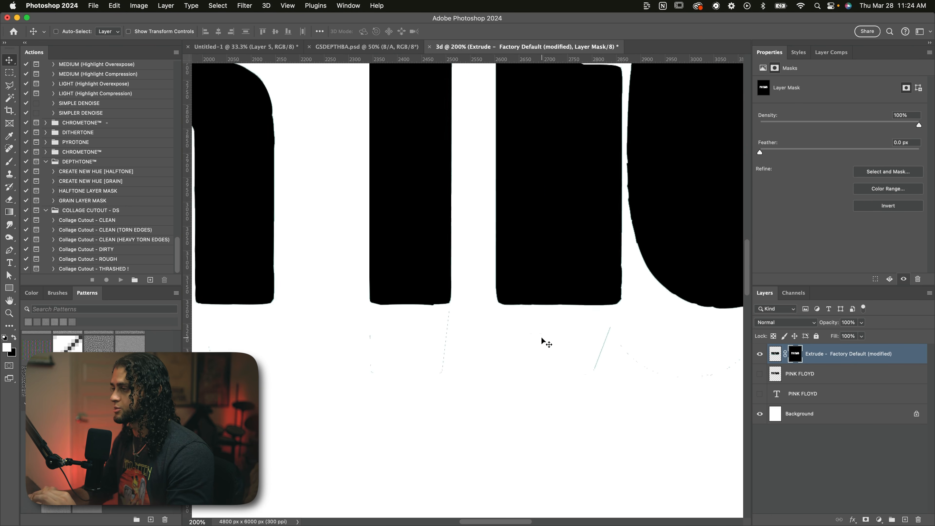
key(super+=)
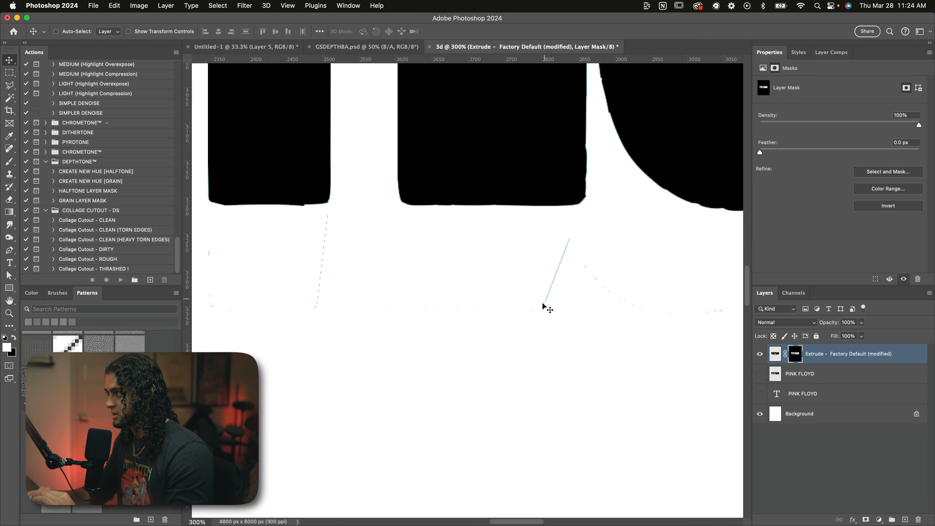
scroll(542, 309, left, 5)
scroll(542, 309, up, 1)
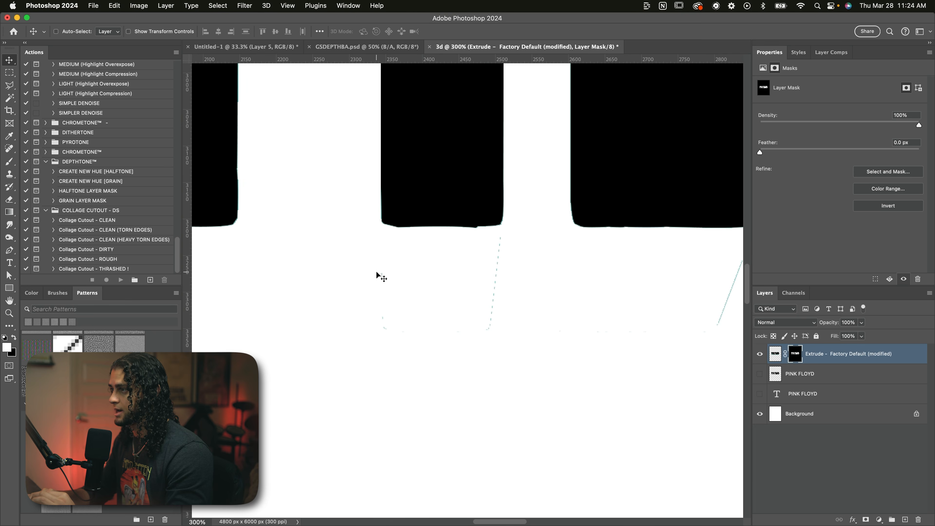
scroll(394, 331, left, 5)
scroll(393, 332, up, 1)
scroll(379, 316, left, 5)
scroll(379, 317, up, 1)
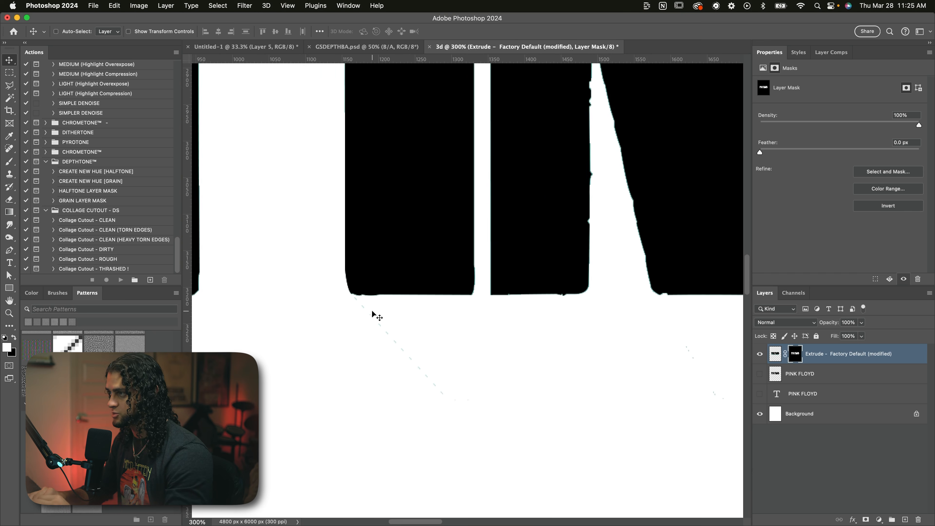
scroll(412, 354, down, 1)
scroll(412, 354, left, 5)
key(super+semicolon)
scroll(412, 354, right, 4)
scroll(412, 353, up, 1)
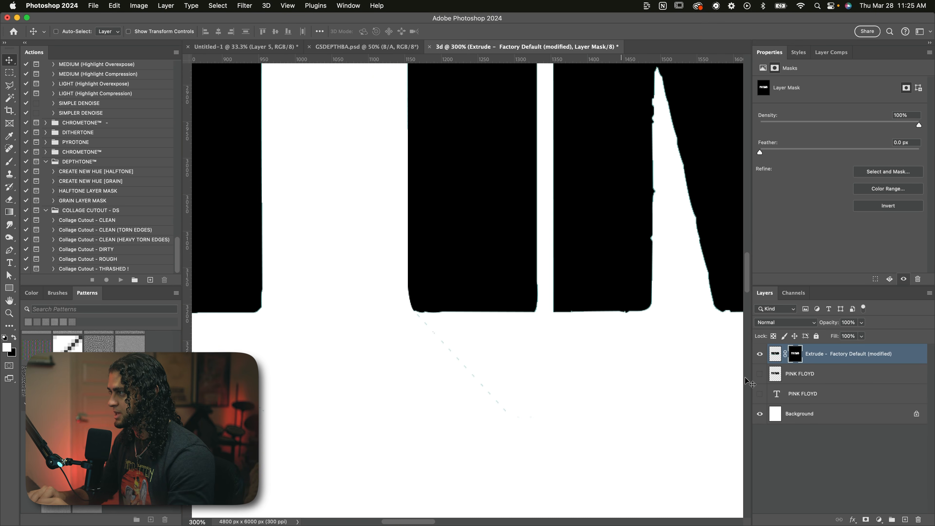
Step: Display the extruded layer's mask on its own, inspect it below the letters, and return to the normal image view
key(super+i)
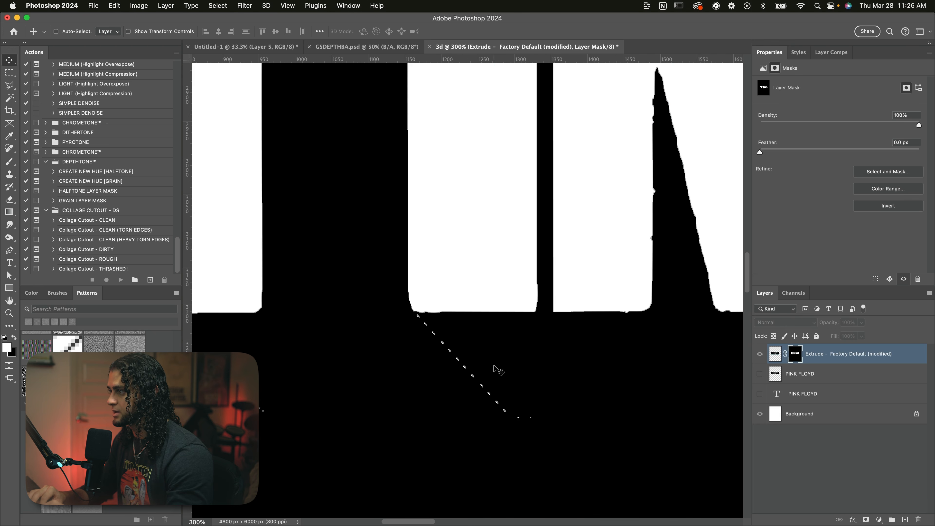
scroll(554, 383, left, 2)
scroll(555, 383, down, 1)
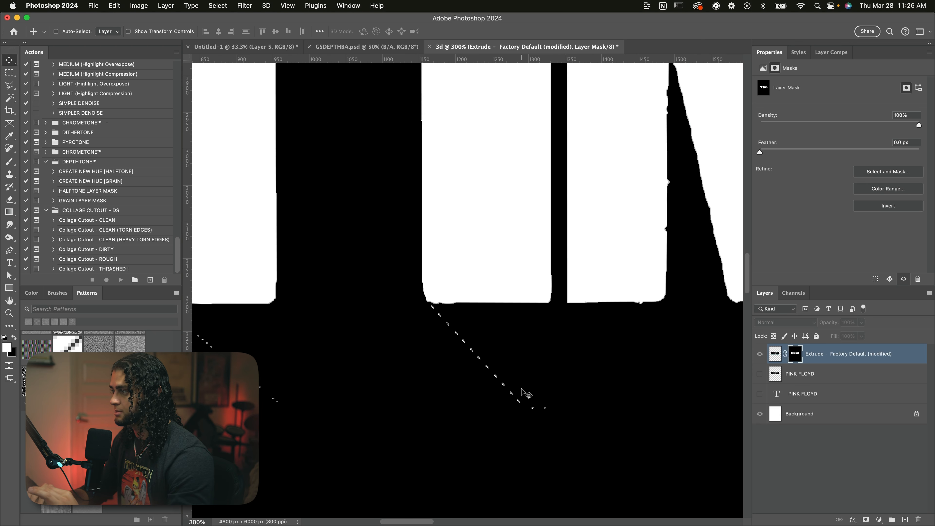
scroll(476, 385, right, 2)
key(super+minus)
key(super+minus)
key(super+minus)
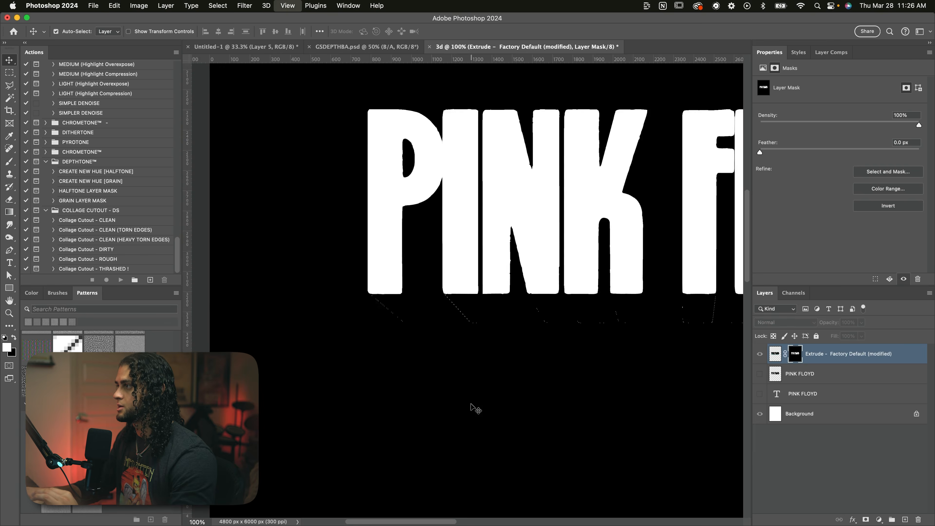
scroll(472, 406, up, 5)
scroll(472, 405, right, 3)
scroll(492, 274, down, 3)
scroll(492, 274, right, 2)
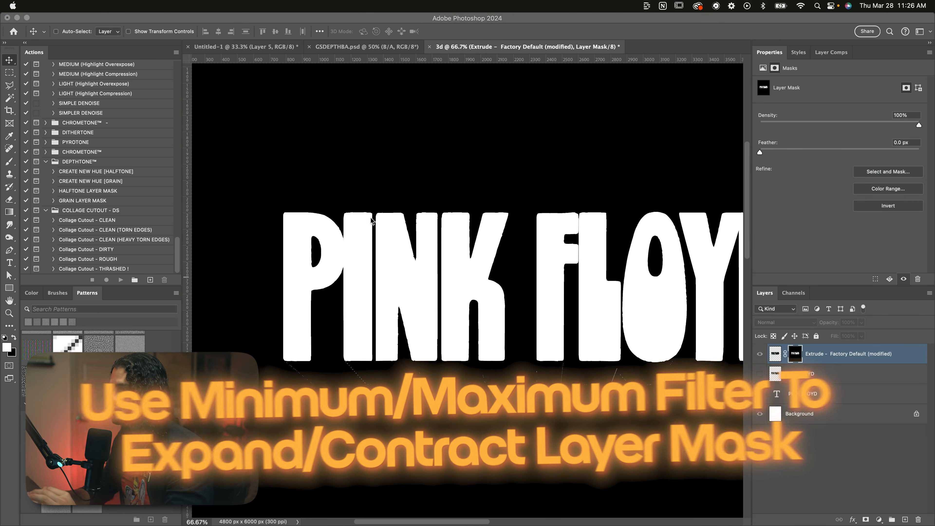
alt+click(797, 353)
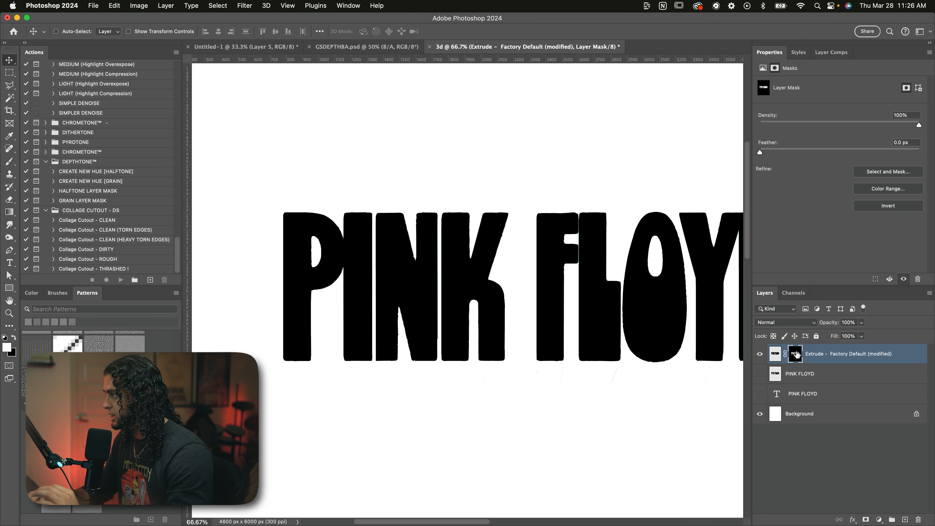
Step: Apply the Minimum filter to the extruded layer's mask with a radius of 2.0 pixels, preserving roundness
click(244, 5)
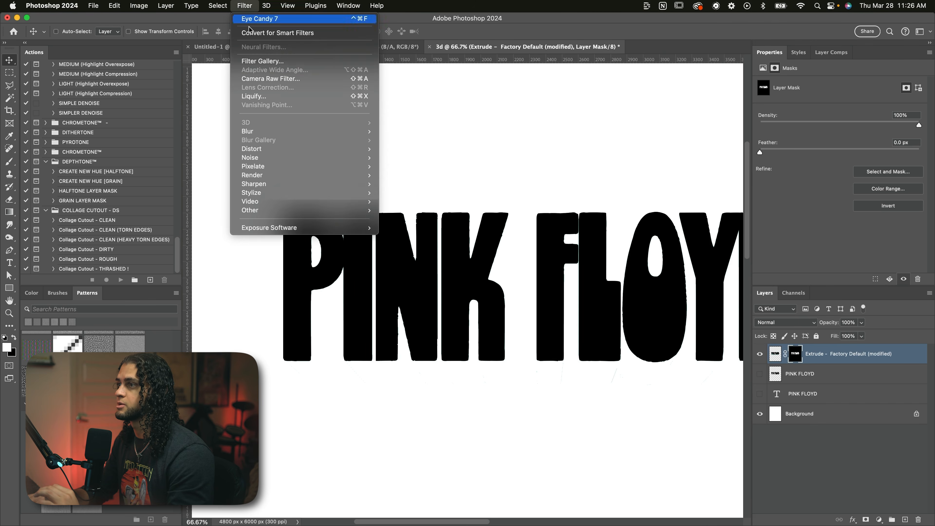
mouse_move(274, 210)
click(401, 246)
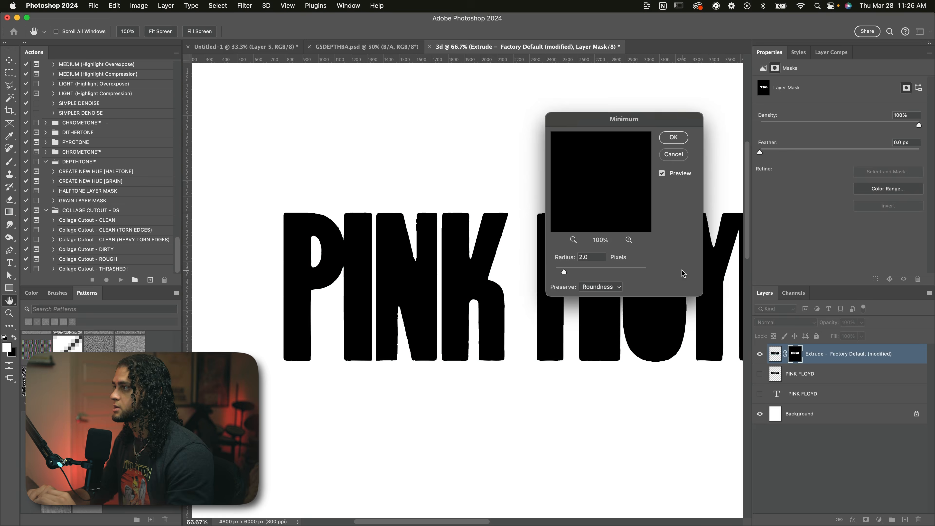
drag(588, 127, 590, 104)
scroll(485, 219, down, 5)
scroll(379, 252, left, 3)
super+click(381, 253)
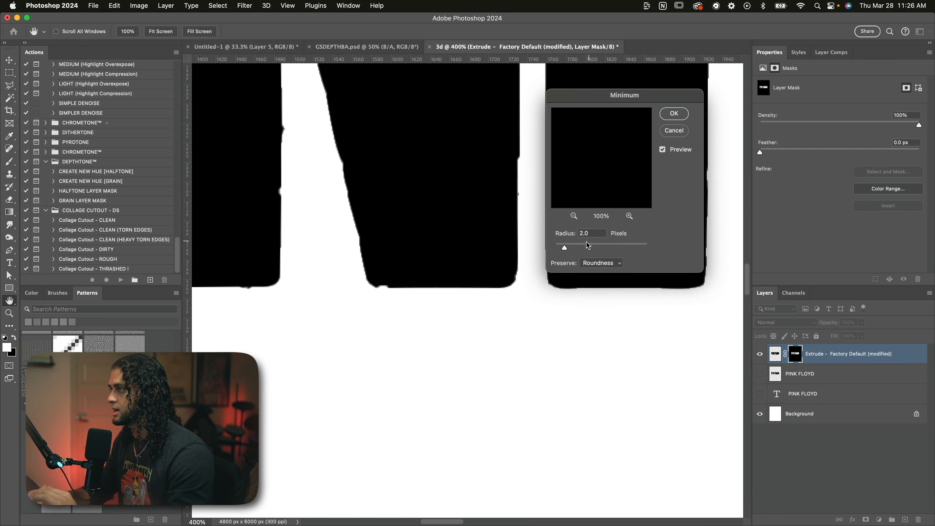
scroll(497, 288, right, 10)
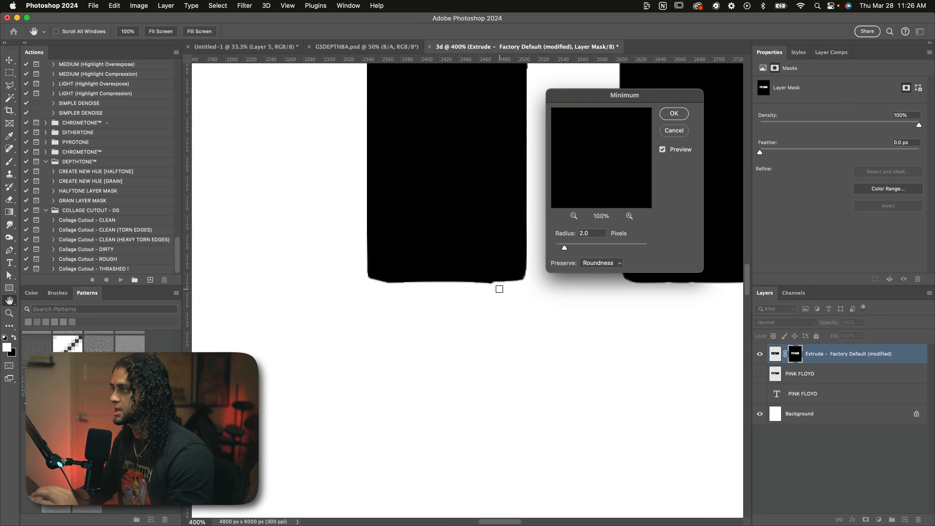
alt+scroll(499, 289, down, 8)
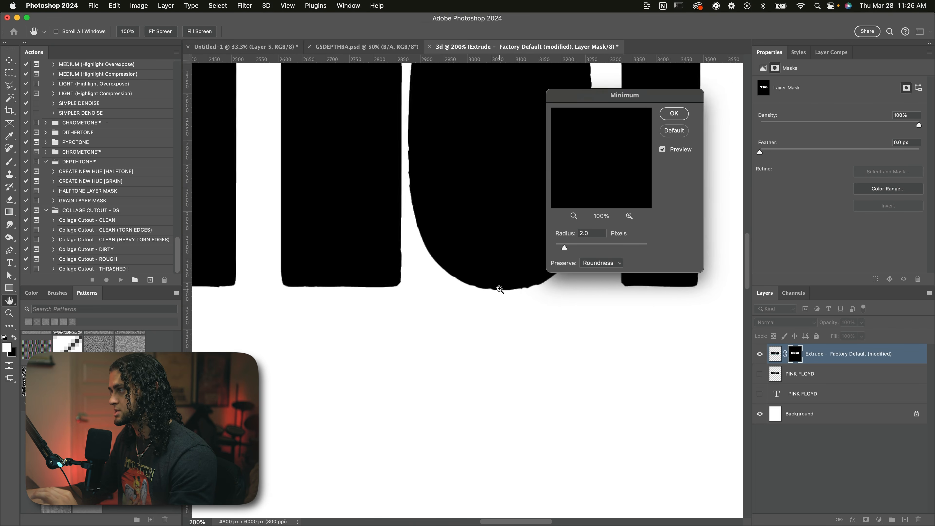
alt+scroll(500, 289, down, 1)
scroll(500, 289, left, 2)
click(687, 115)
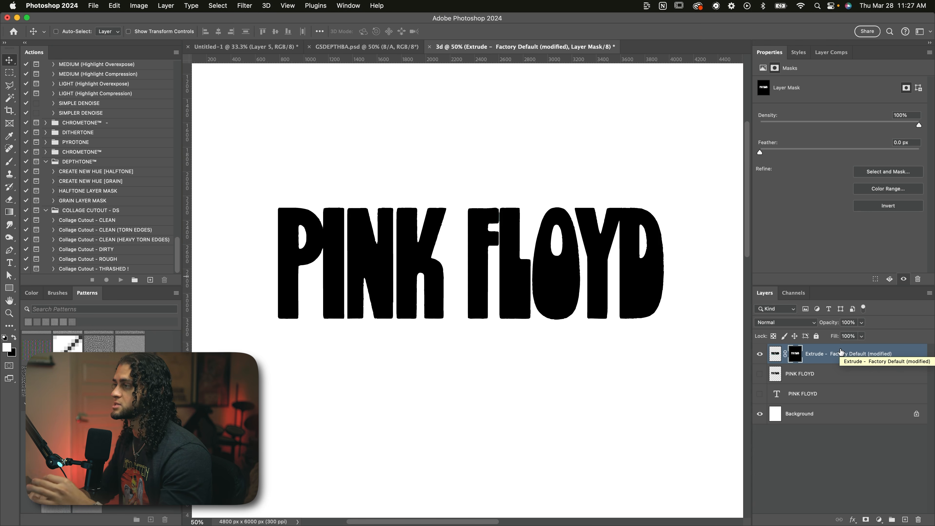
Step: Rename the masked extruded layer as FRONT
click(817, 360)
text(FRONT)
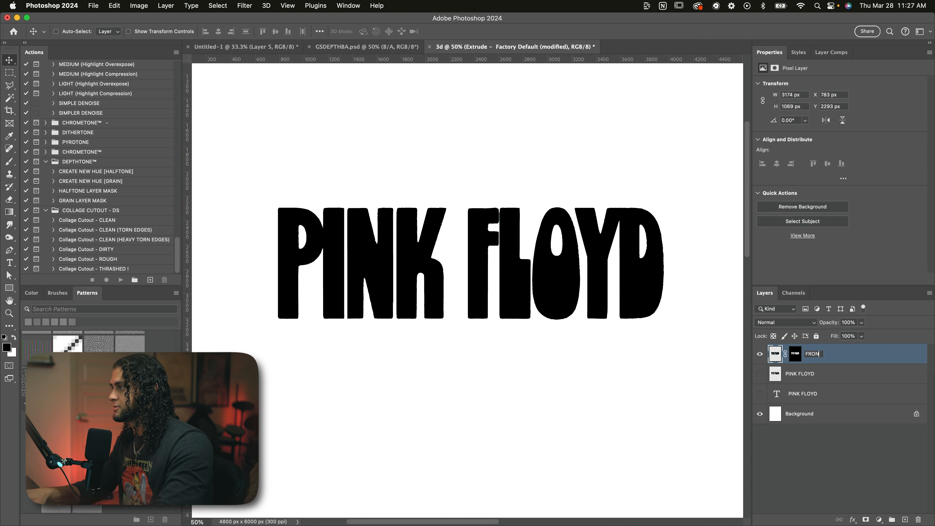
key(Return)
Step: Duplicate the FRONT layer and invert the copy's mask, toggling both layers' visibility to check the split between faces and extrusion
key(super+j)
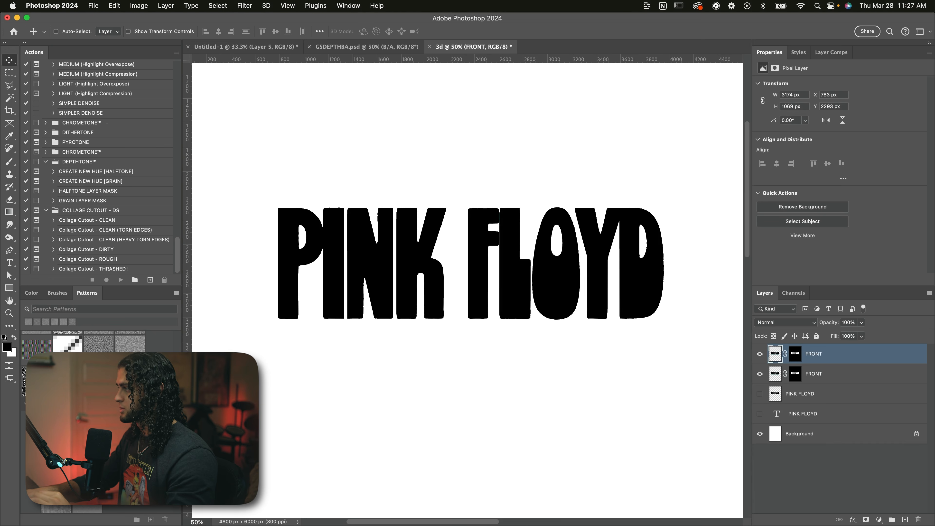
click(793, 356)
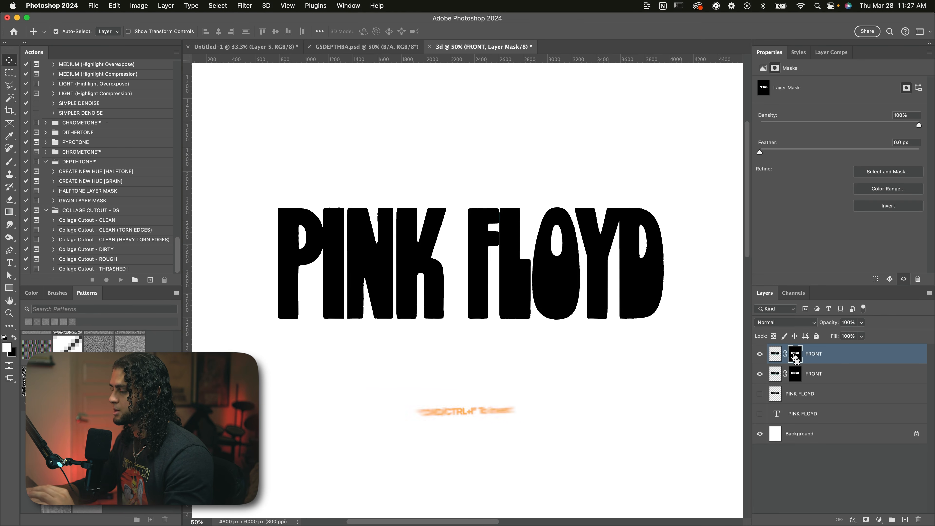
key(super+i)
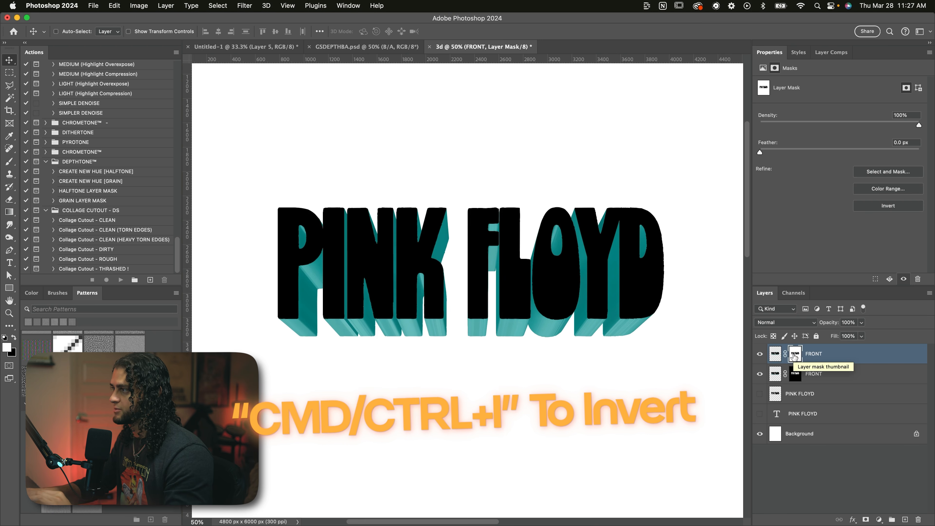
right_click(471, 275)
click(489, 280)
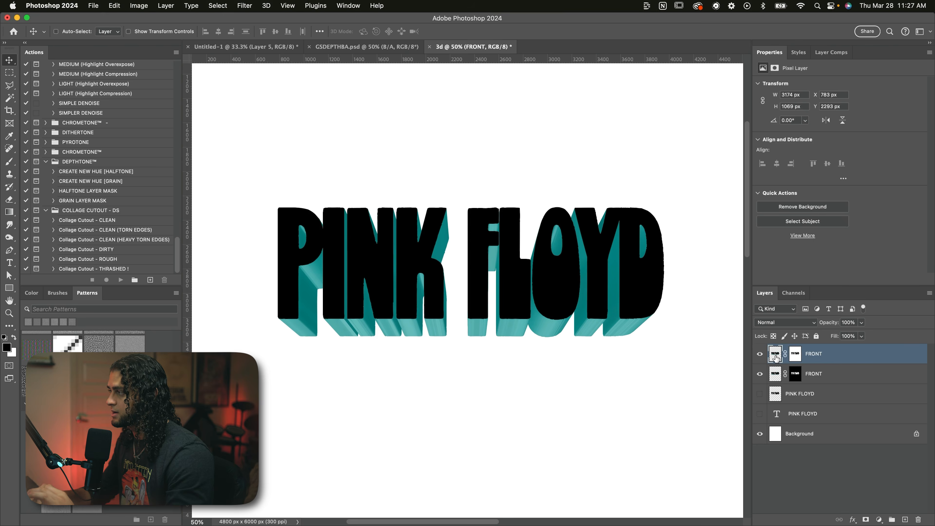
click(759, 374)
click(759, 374)
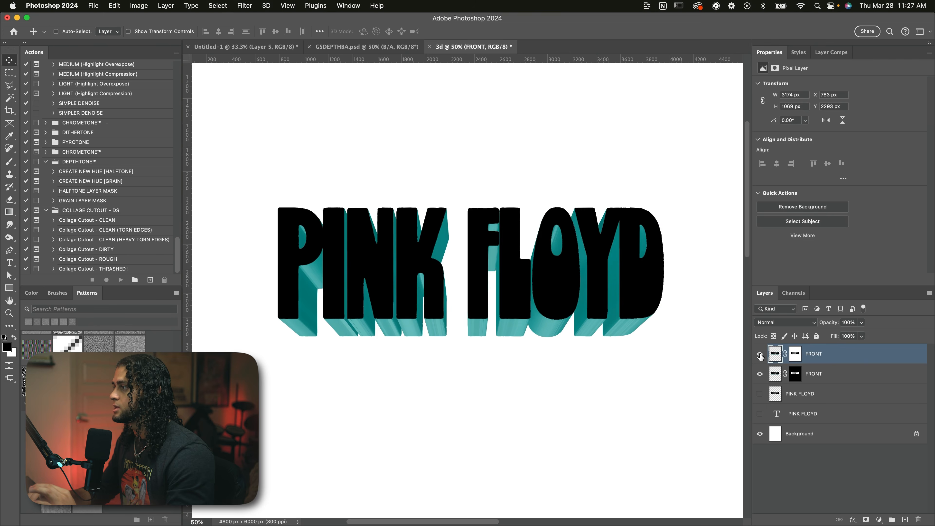
click(759, 353)
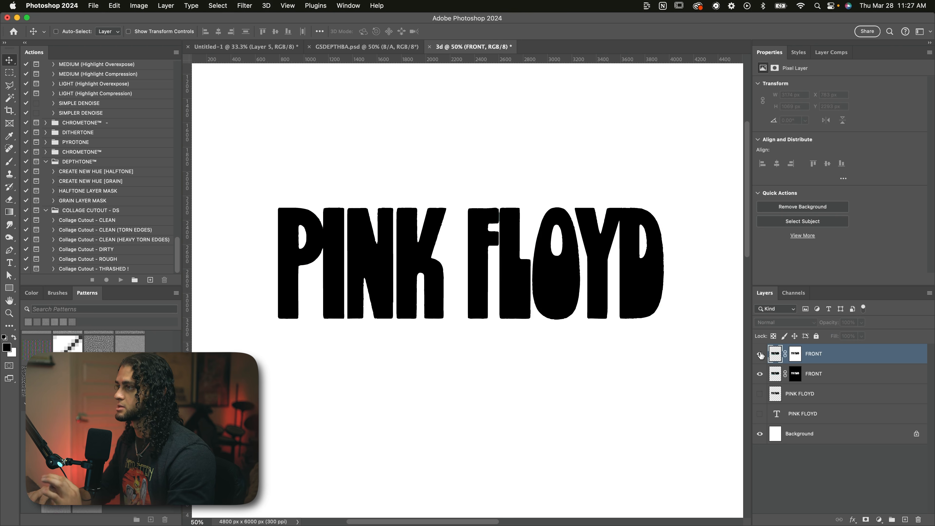
click(759, 354)
Step: Rename the upper duplicate layer as EXTRUSION and hide the FRONT layer
double_click(813, 353)
text(EXTRUSION)
key(Return)
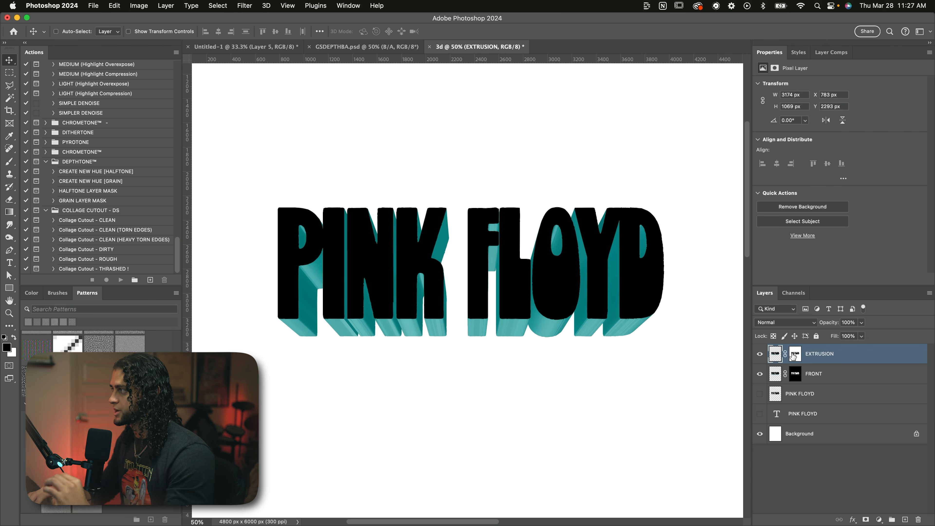
click(759, 373)
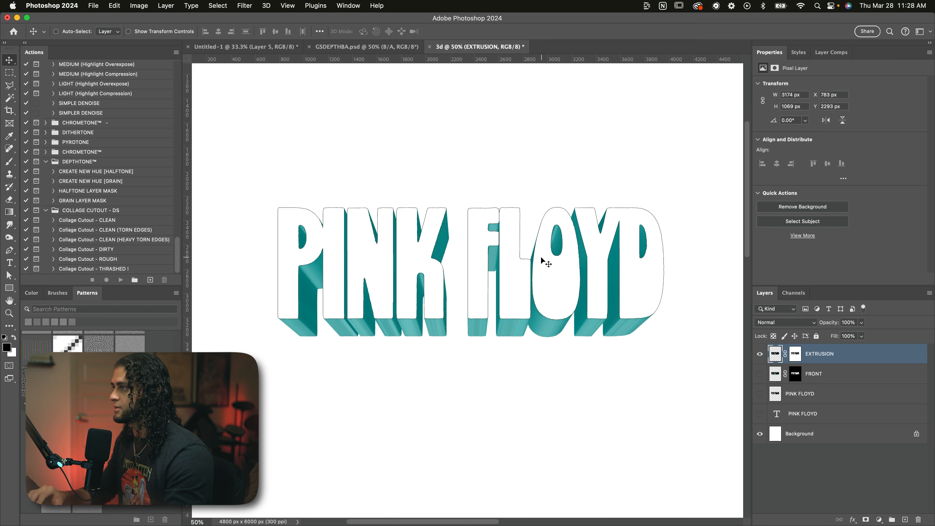
Step: Examine the letter edges of the EXTRUSION layer up close, across both words, with its layer mask active
key(super+equal)
key(super+equal)
key(super+equal)
key(super+equal)
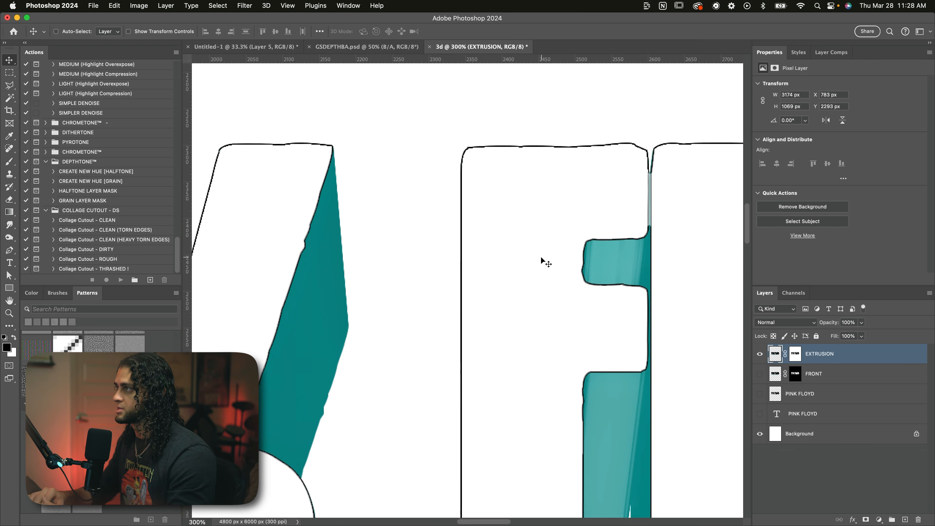
scroll(623, 188, right, 7)
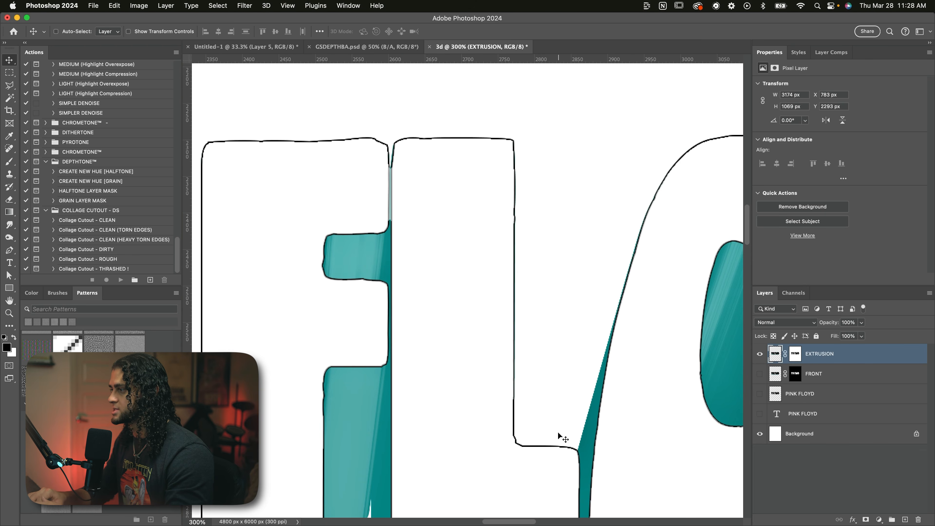
scroll(537, 315, left, 7)
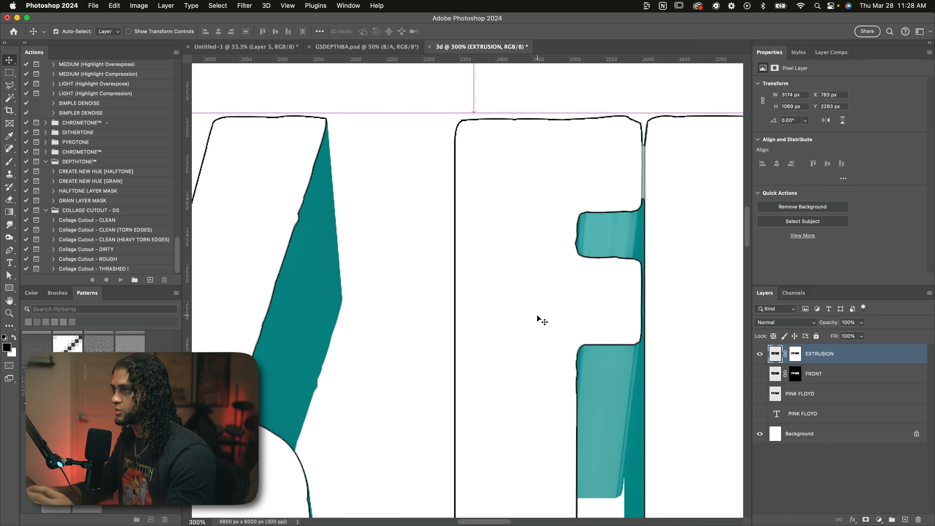
key(super+minus)
key(super+minus)
scroll(537, 316, left, 2)
scroll(537, 314, left, 10)
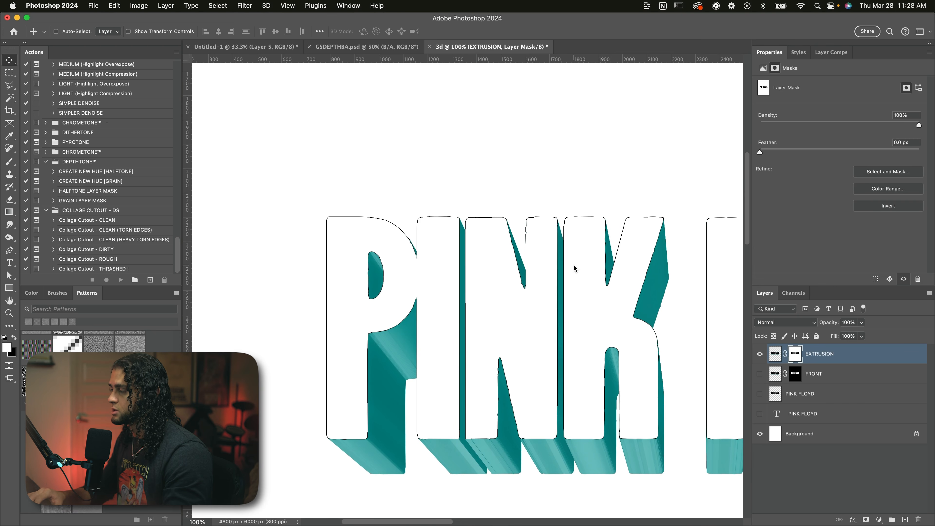
key(super+plus)
key(super+plus)
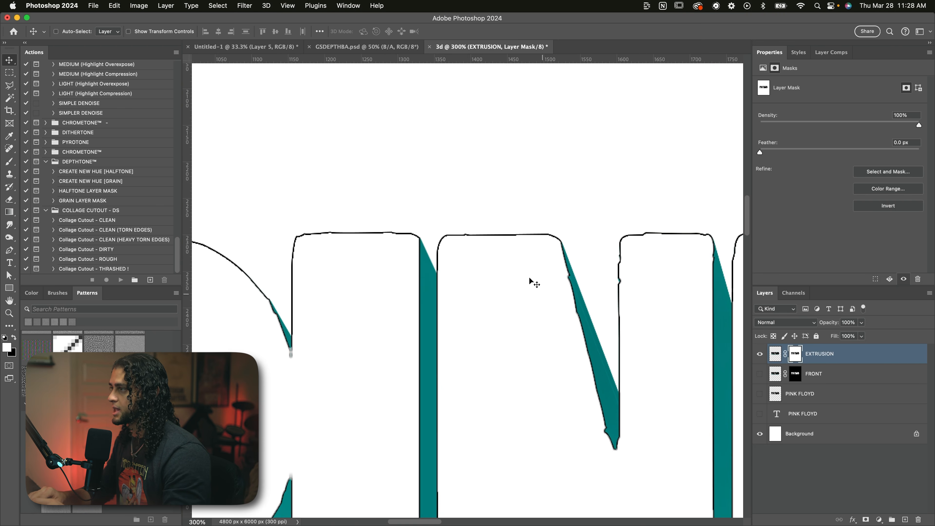
Step: Display the EXTRUSION layer's mask on its own on the canvas, and return to the normal layer view
alt+click(796, 356)
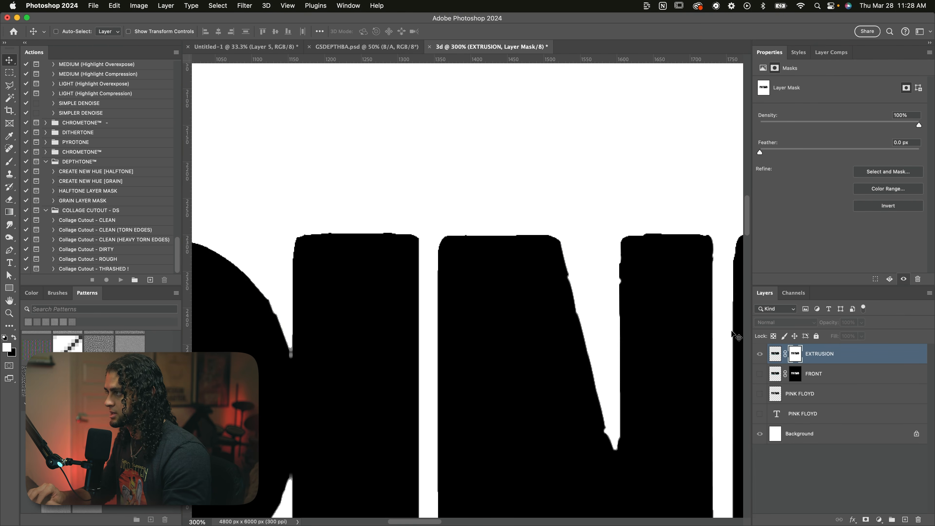
scroll(502, 282, down, 1)
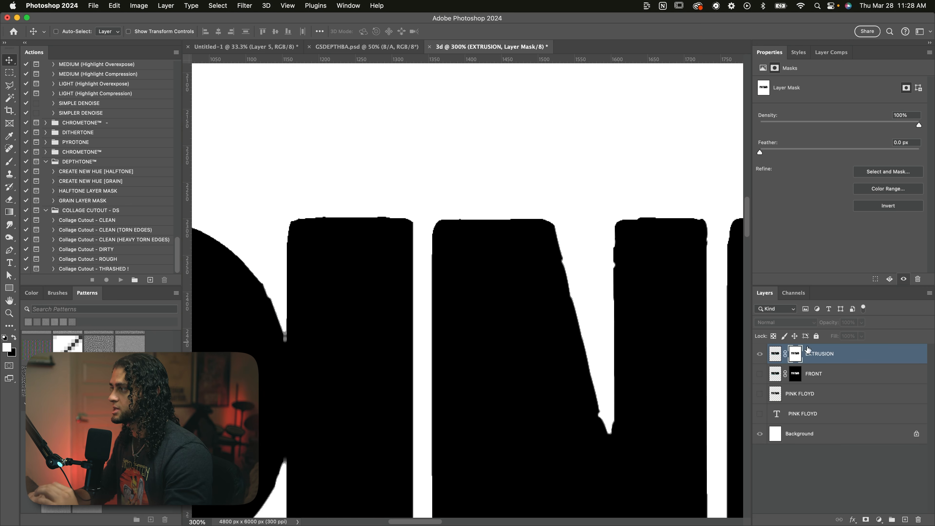
alt+click(795, 354)
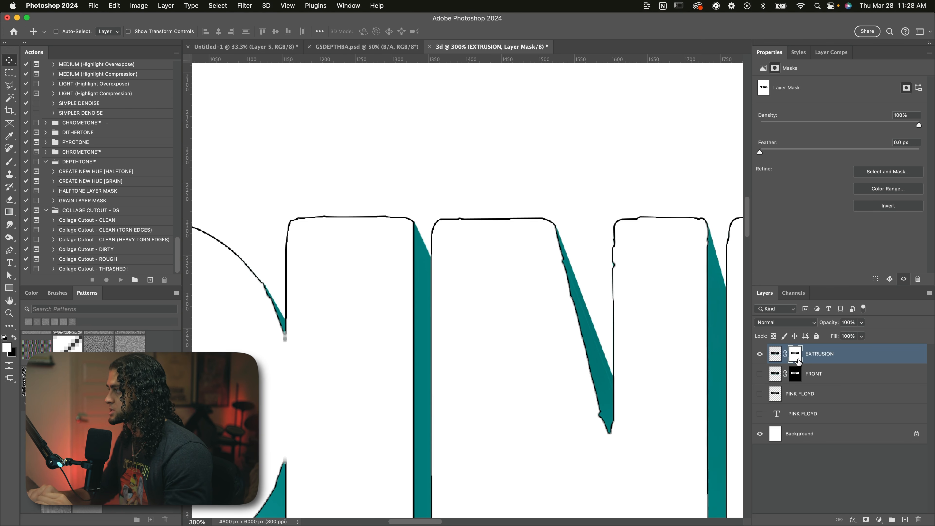
Step: Open the Minimum filter for the EXTRUSION layer mask
click(246, 5)
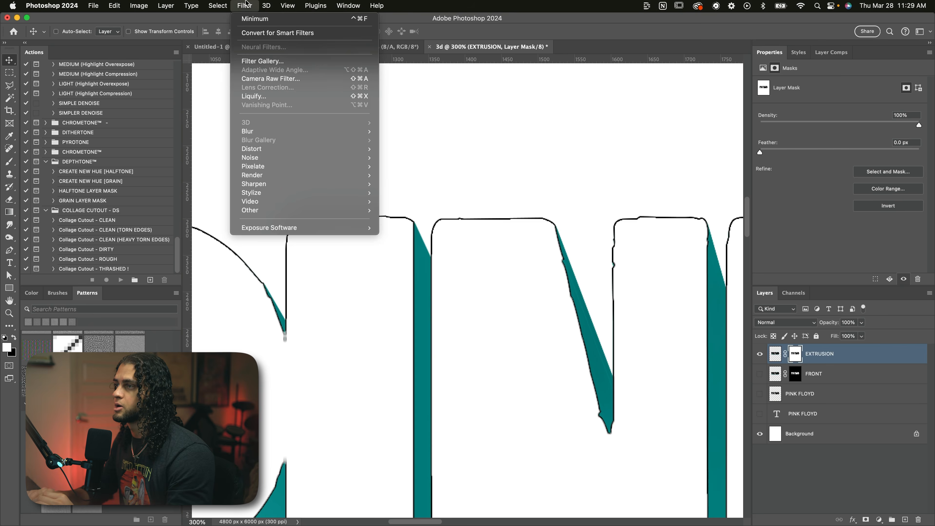
mouse_move(296, 213)
click(404, 246)
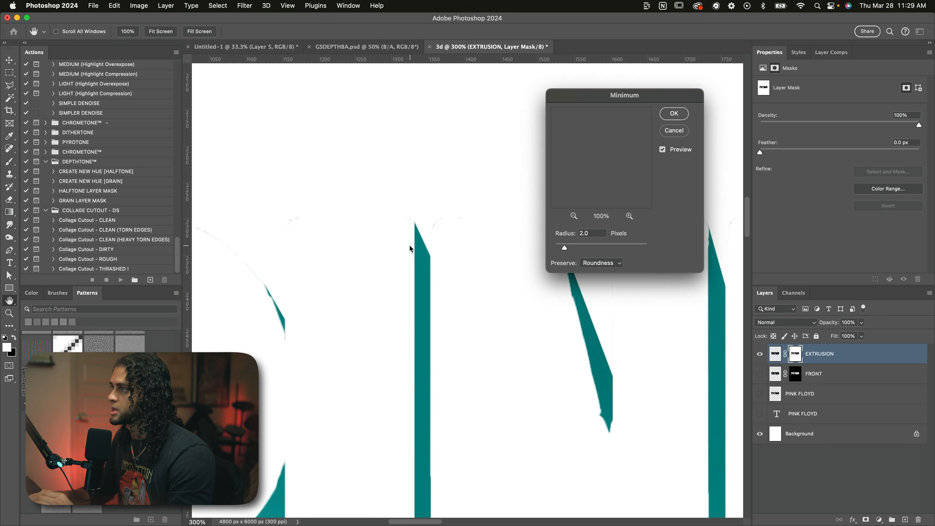
Step: Examine the letter edges of P, I and N up close with the Minimum filter previewed at a 2-pixel radius
scroll(494, 237, left, 10)
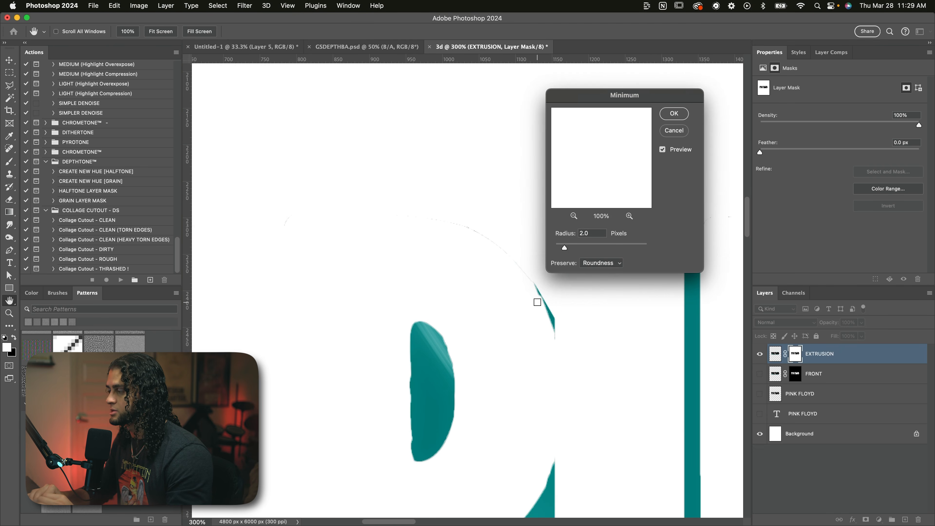
scroll(537, 302, right, 4)
scroll(537, 302, down, 2)
scroll(452, 209, right, 4)
scroll(451, 208, up, 2)
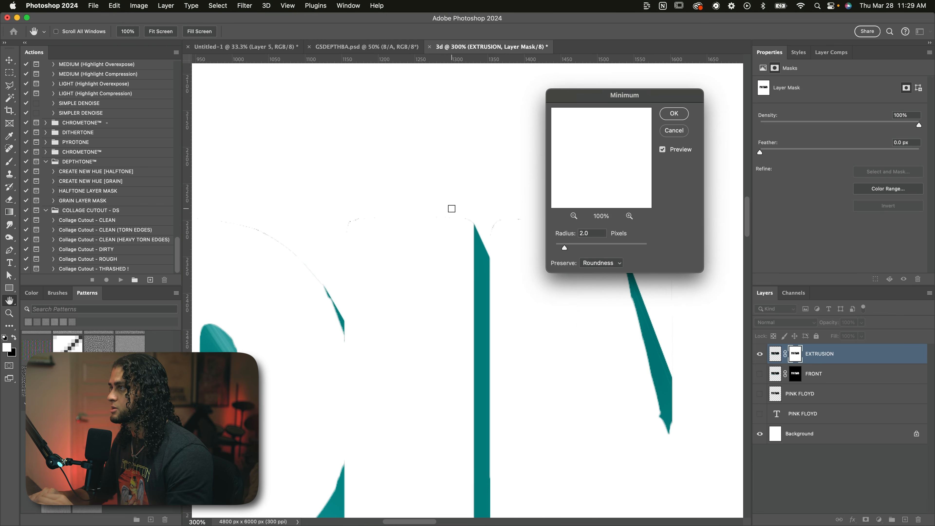
scroll(451, 208, left, 4)
scroll(452, 208, up, 1)
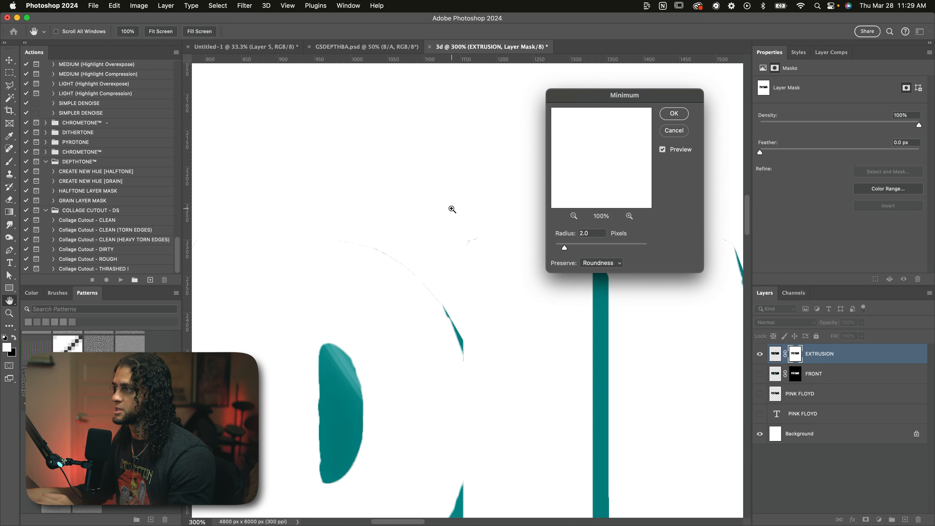
scroll(452, 209, up, 3)
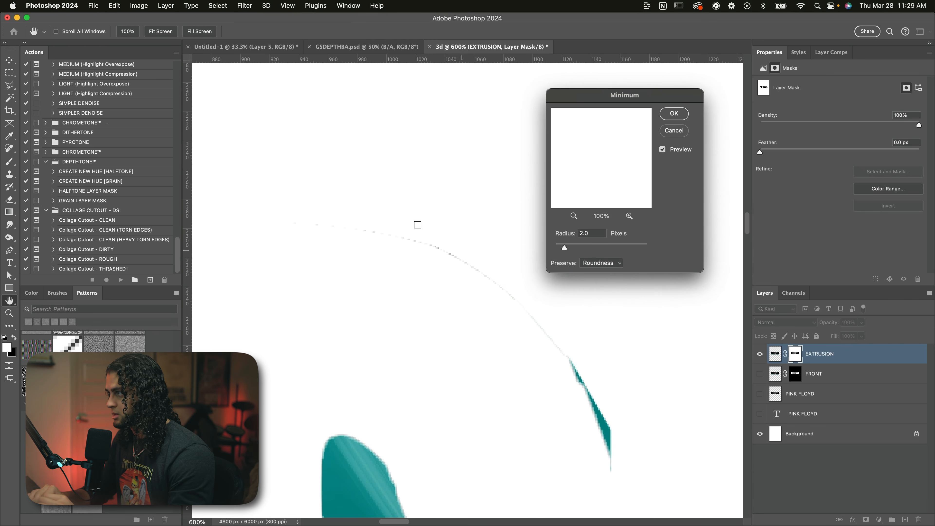
scroll(484, 286, right, 8)
scroll(484, 287, down, 2)
scroll(484, 286, right, 4)
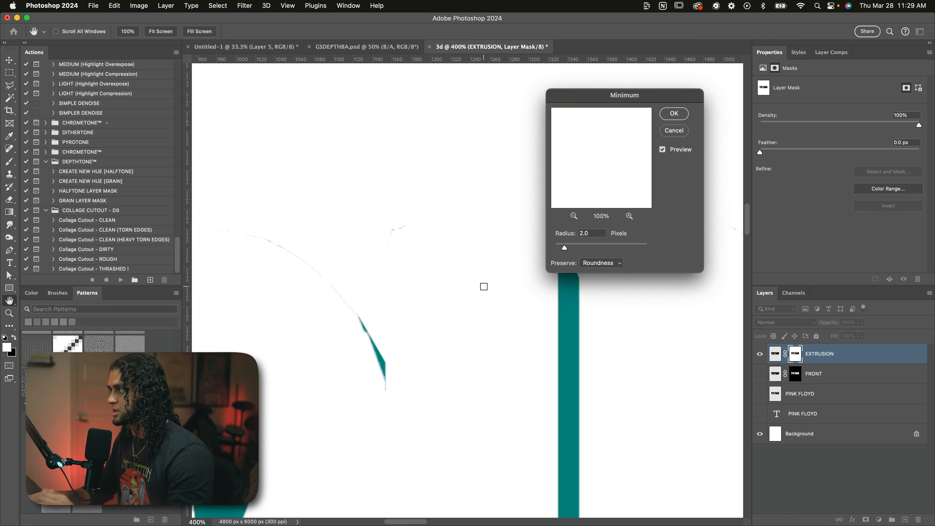
Step: Set the Minimum filter's radius to 3 pixels and point its preview at the tops of the P and I
drag(593, 232, 560, 231)
text(3)
key(super+minus)
key(super+minus)
click(428, 276)
Step: Examine the extrusion edges across both words, up close and as a whole, with the 3-pixel Minimum preview
scroll(428, 275, right, 5)
scroll(428, 275, down, 2)
scroll(517, 324, down, 6)
scroll(518, 324, right, 7)
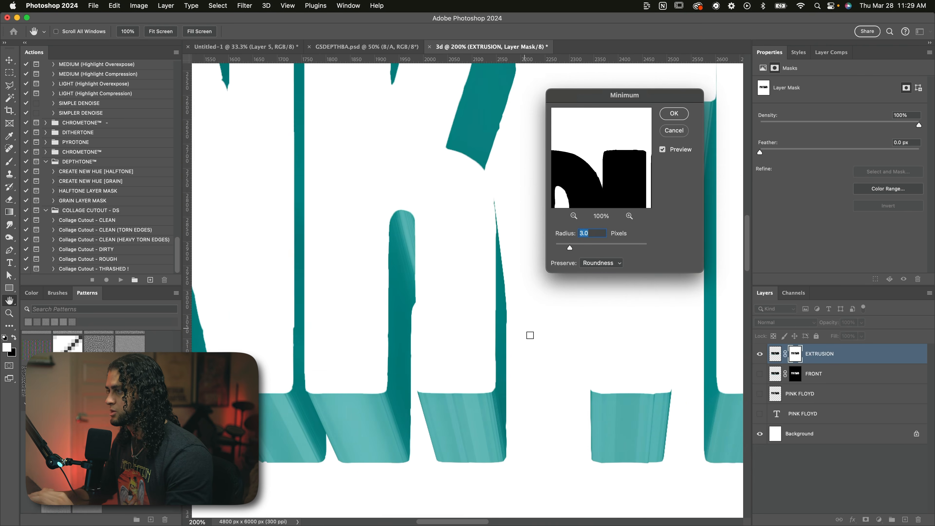
scroll(521, 326, right, 8)
scroll(522, 326, up, 2)
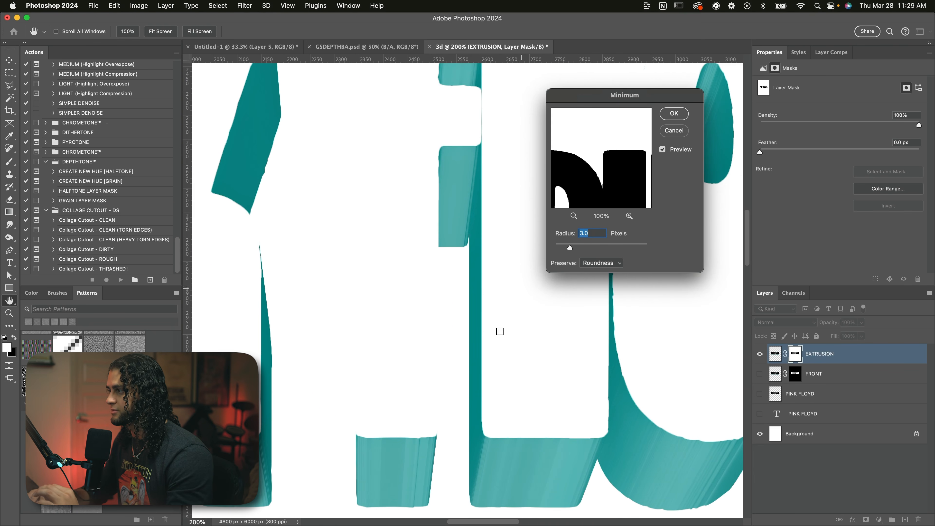
scroll(523, 414, left, 12)
scroll(523, 414, up, 6)
scroll(497, 350, left, 12)
scroll(497, 350, up, 2)
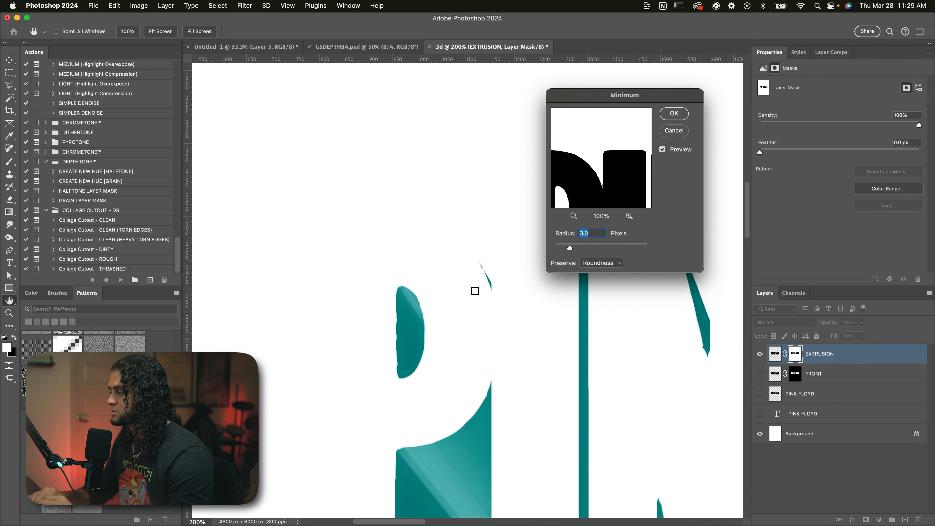
scroll(475, 291, right, 5)
scroll(475, 291, down, 2)
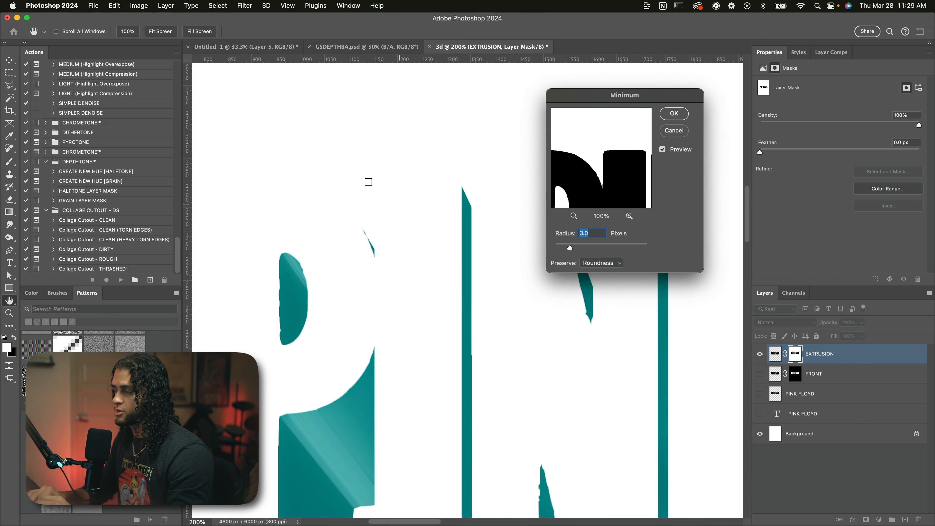
scroll(465, 293, down, 4)
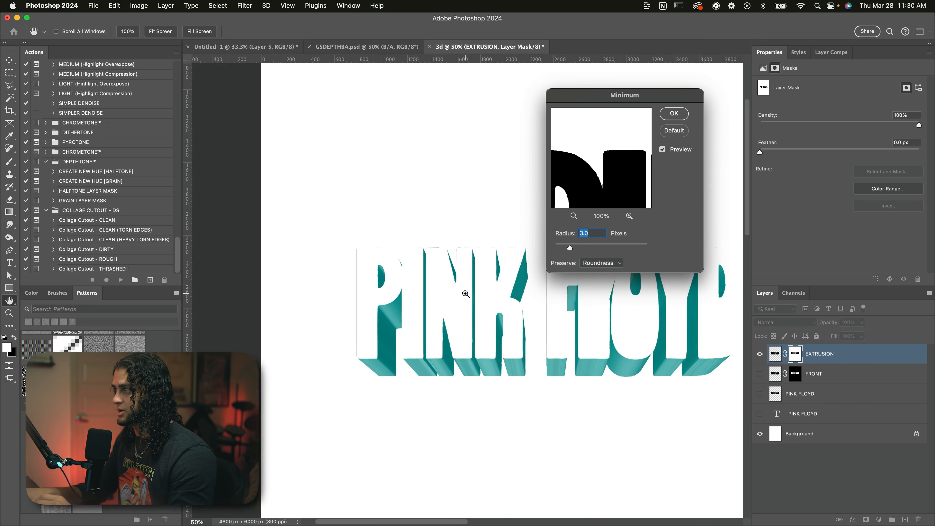
scroll(417, 285, up, 2)
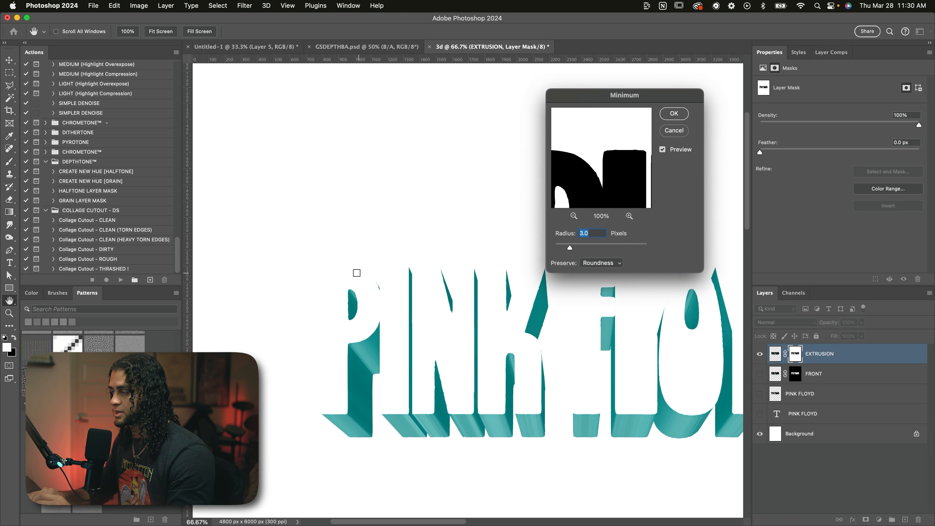
scroll(520, 358, right, 4)
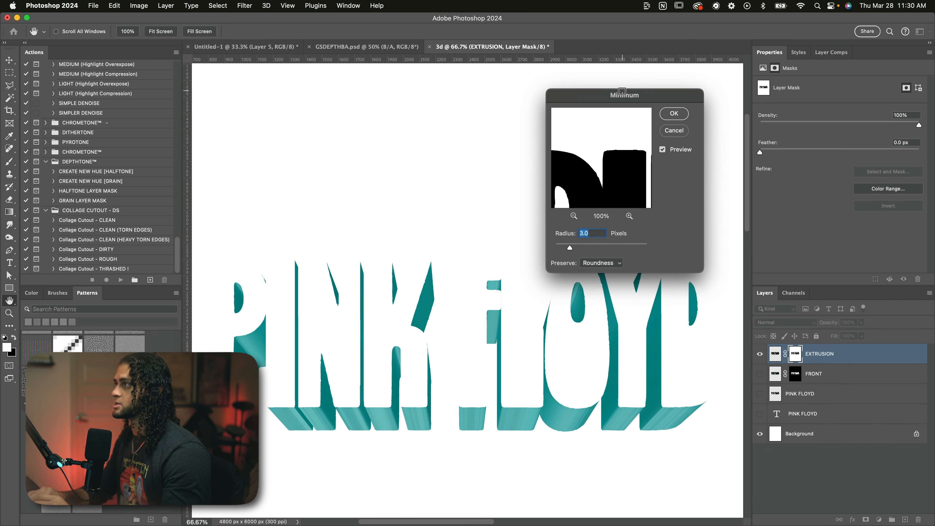
Step: Apply the Minimum filter to the EXTRUSION layer mask with a 3-pixel radius and roundness preserved
drag(624, 97, 571, 101)
click(625, 115)
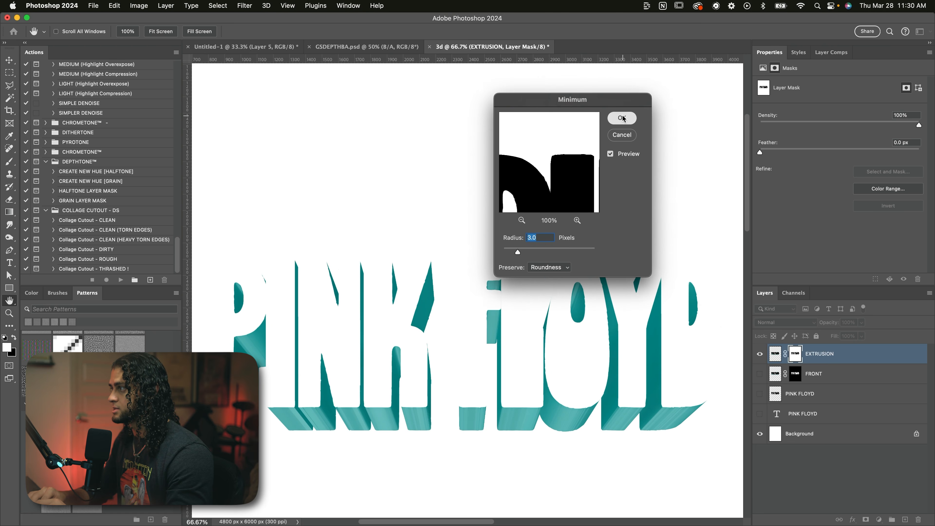
key(super+minus)
key(super+plus)
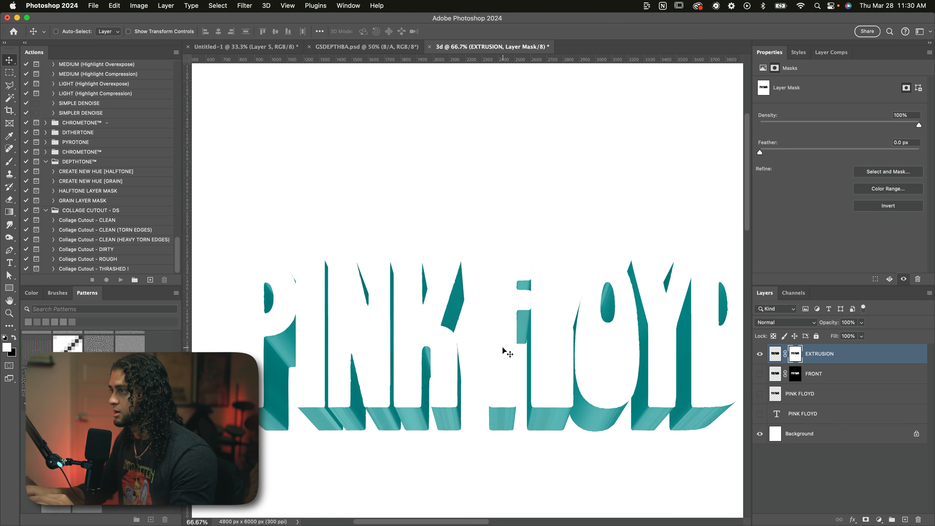
Step: Hide the EXTRUSION layer and show the FRONT layer to inspect the edges of the black letter faces
click(758, 359)
click(759, 373)
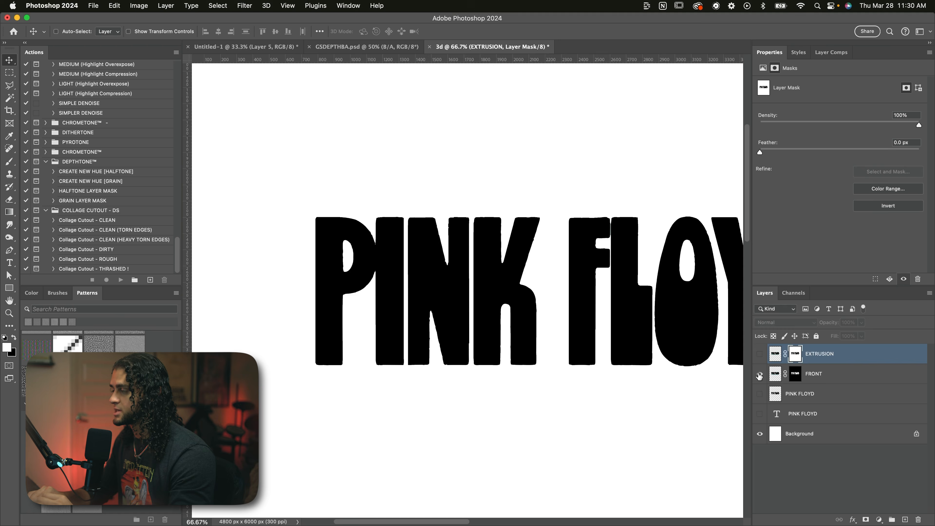
key(super+plus)
key(super+plus)
key(super+plus)
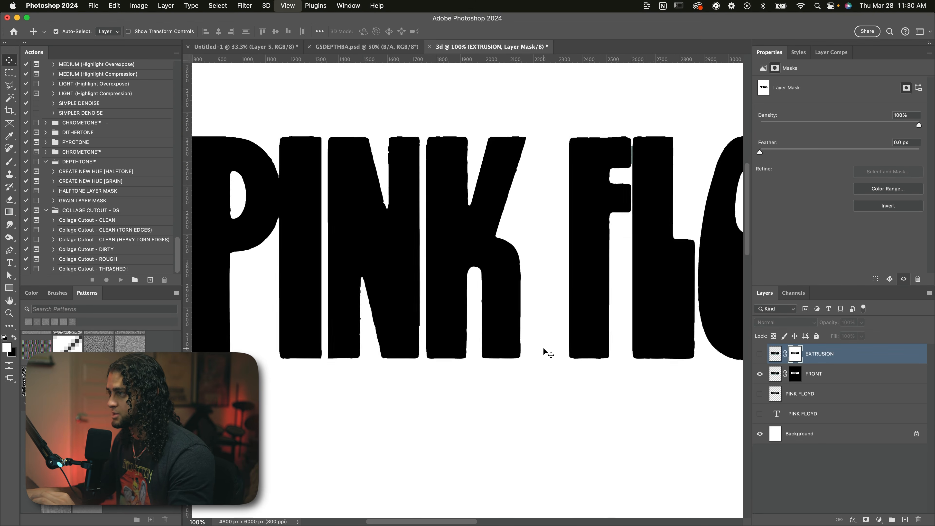
scroll(543, 348, down, 5)
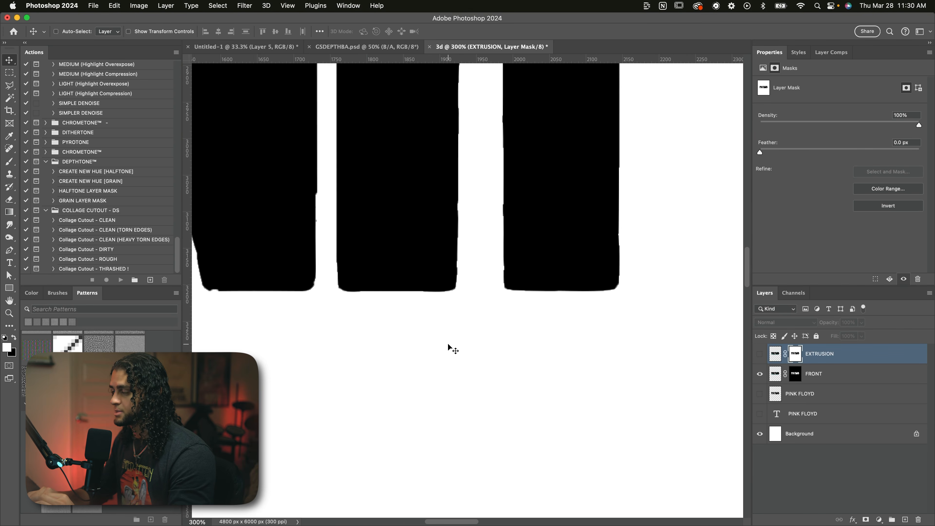
key(super+minus)
key(super+minus)
key(super+minus)
Step: Show the EXTRUSION layer again alongside the FRONT layer
click(759, 354)
key(super+plus)
key(super+plus)
key(super+plus)
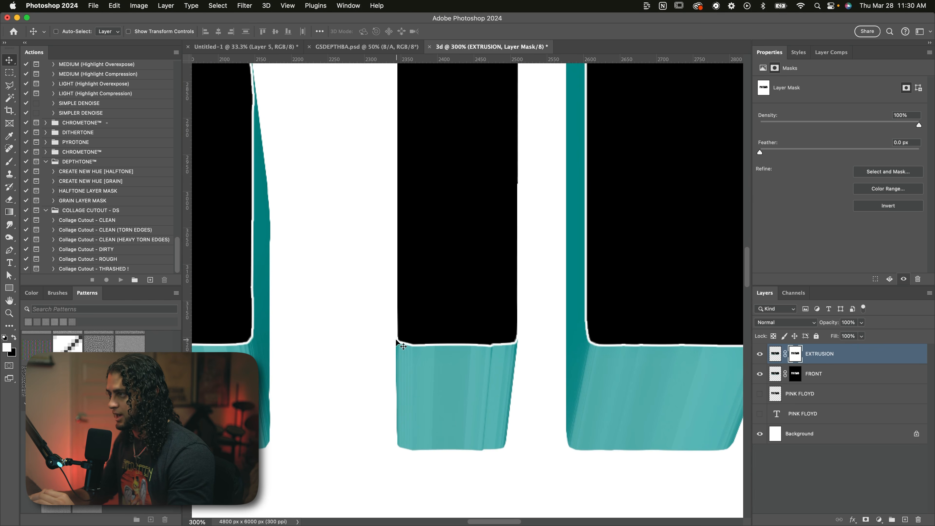
Step: Examine the seams between the black letter faces and the teal extrusion, up close and across the whole text
scroll(480, 253, left, 7)
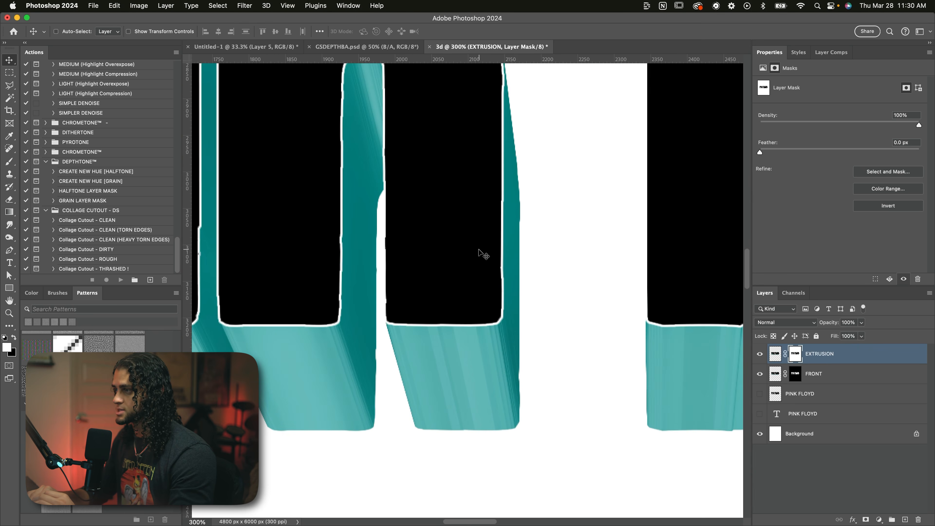
scroll(465, 348, left, 1)
key(super+minus)
key(super+minus)
key(super+minus)
key(super+plus)
key(super+plus)
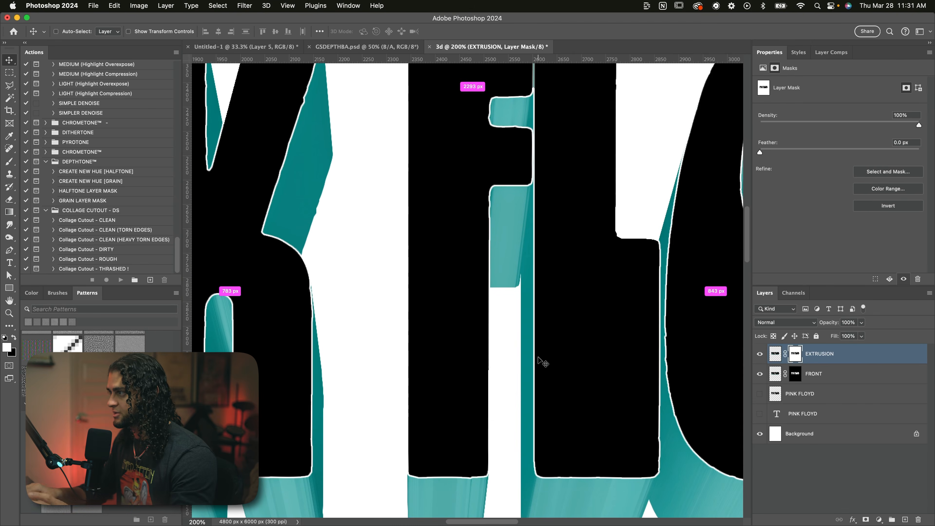
scroll(538, 359, down, 5)
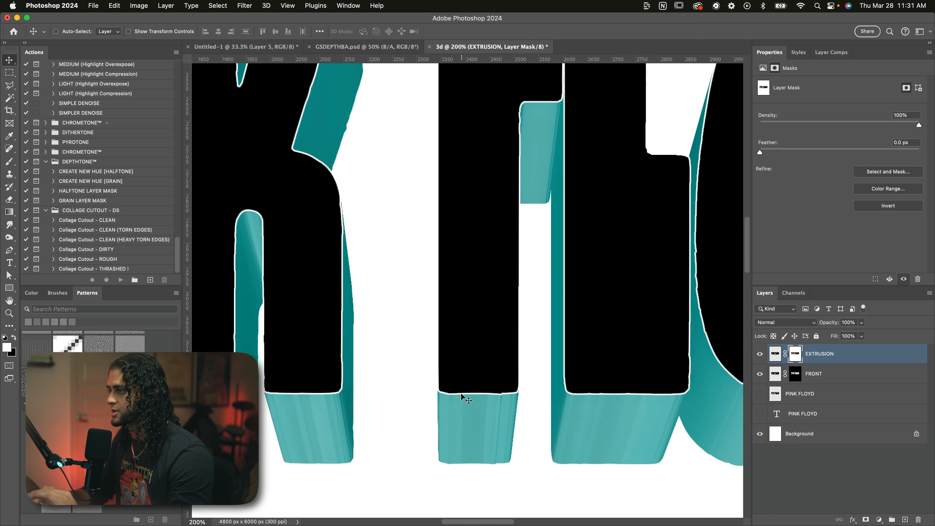
key(super+minus)
key(super+minus)
key(super+minus)
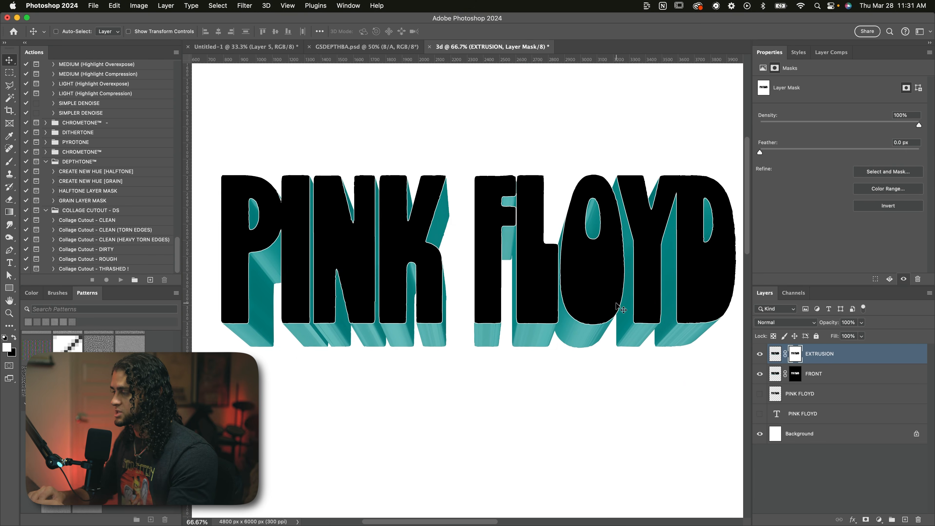
scroll(619, 308, right, 2)
scroll(620, 307, up, 3)
scroll(619, 308, left, 2)
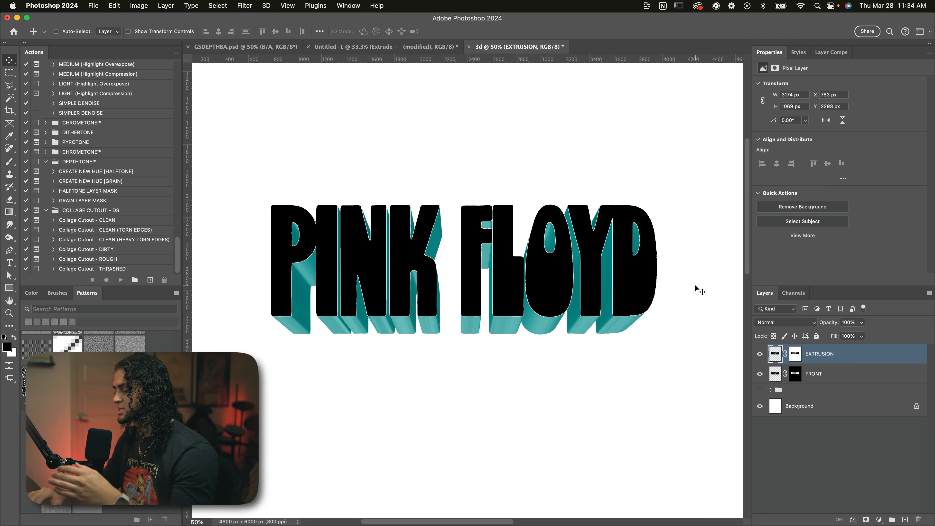
Step: Desaturate the EXTRUSION layer's pixels with a Hue/Saturation adjustment, setting the saturation to -100
key(super)
key(super)
key(super+u)
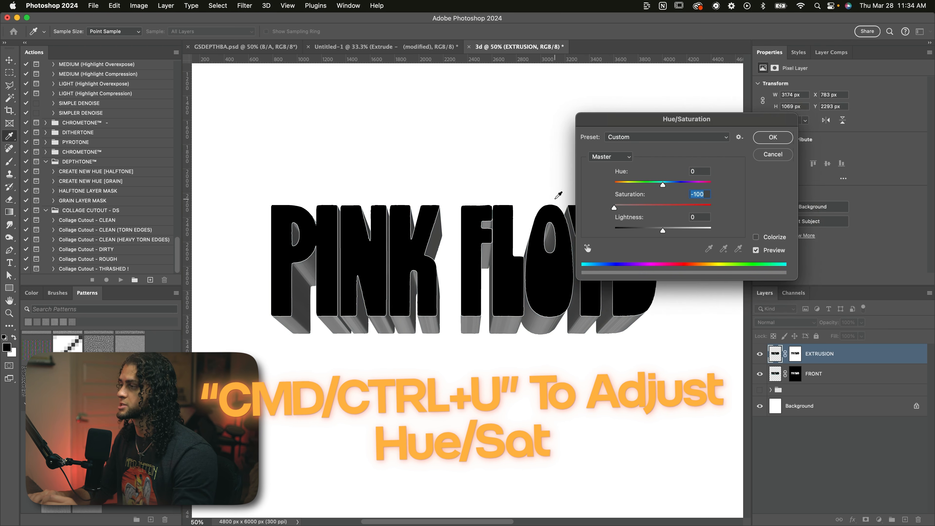
click(773, 137)
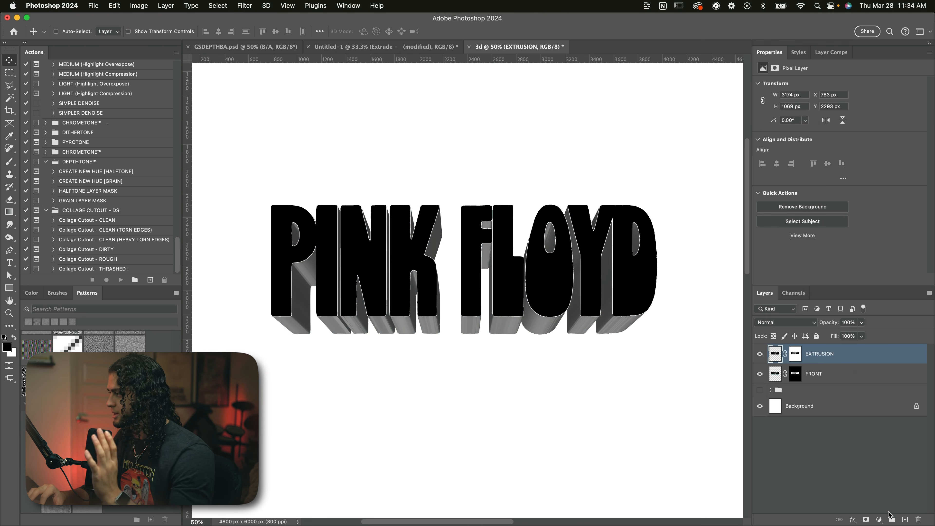
Step: Add a Levels adjustment layer above EXTRUSION and clip it to that layer
click(879, 519)
click(891, 427)
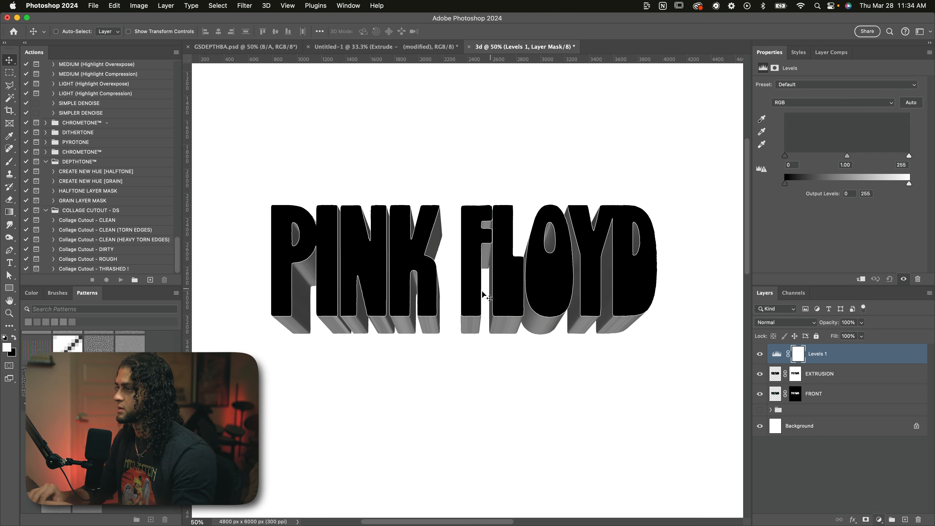
alt+click(831, 363)
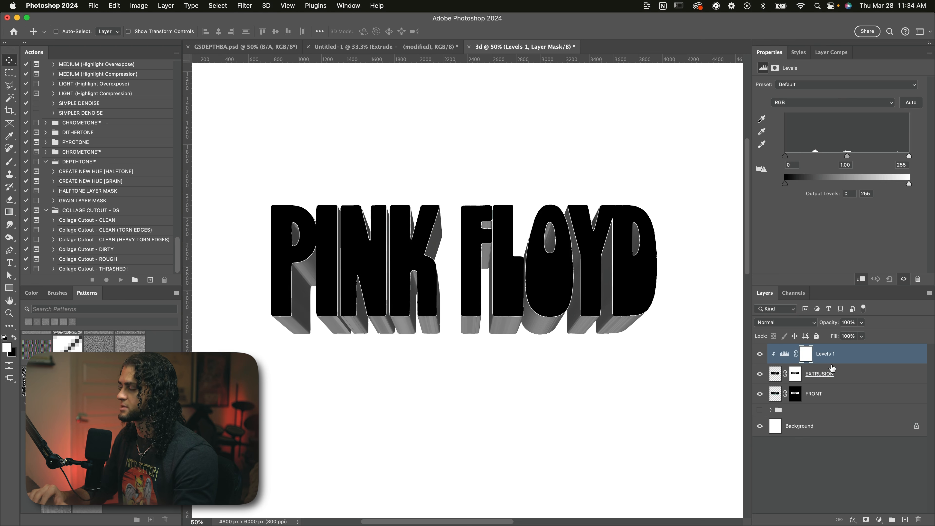
alt+click(827, 363)
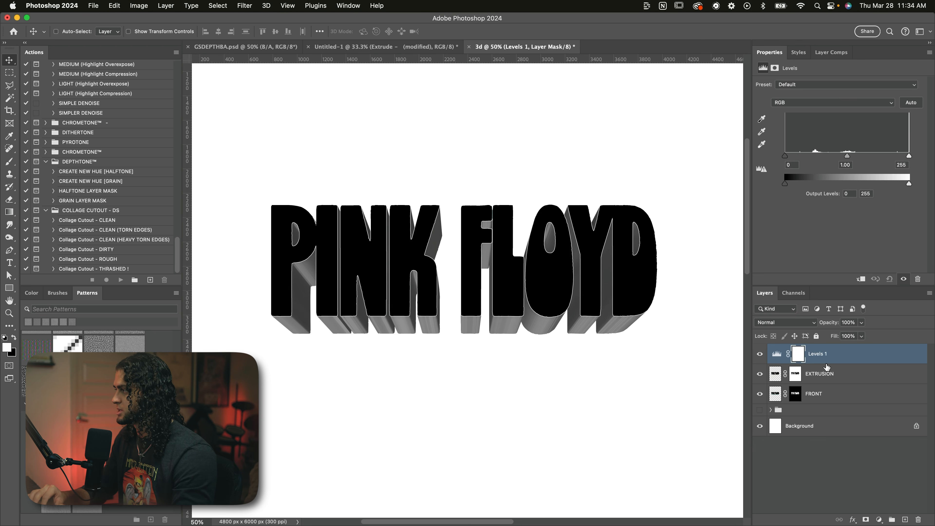
alt+click(827, 360)
Step: Set the Levels input black point to 109 and white point to 167, and hide the adjustment layer to compare
drag(786, 155, 838, 156)
drag(909, 155, 866, 157)
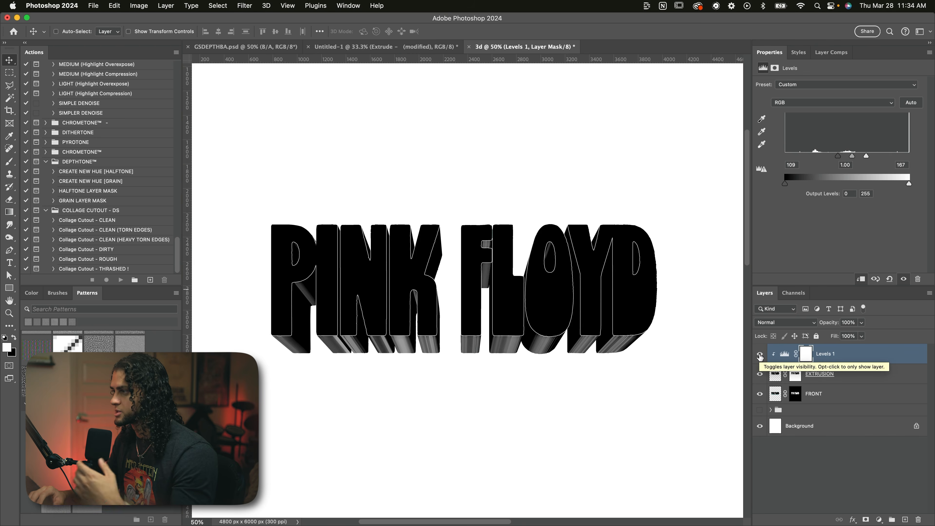
click(760, 354)
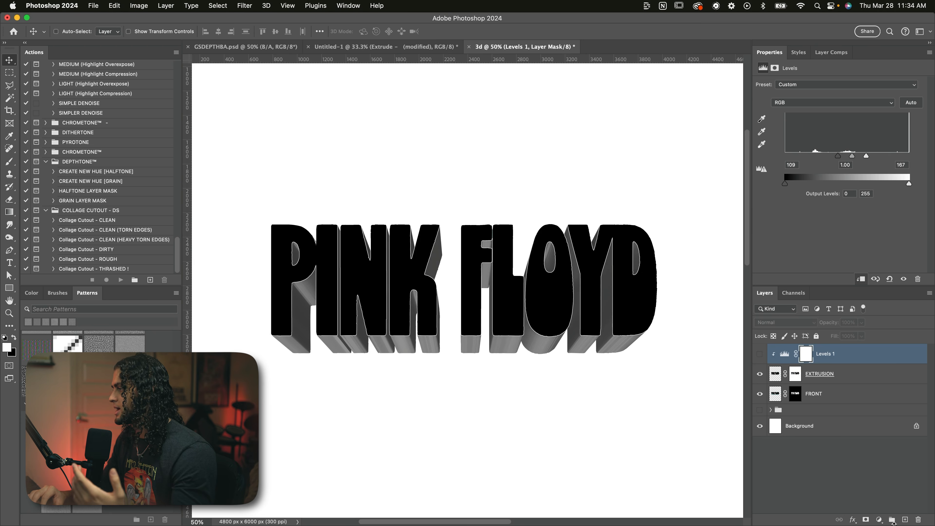
Step: Replace the Levels 1 adjustment with a Threshold adjustment layer set to level 133
click(879, 519)
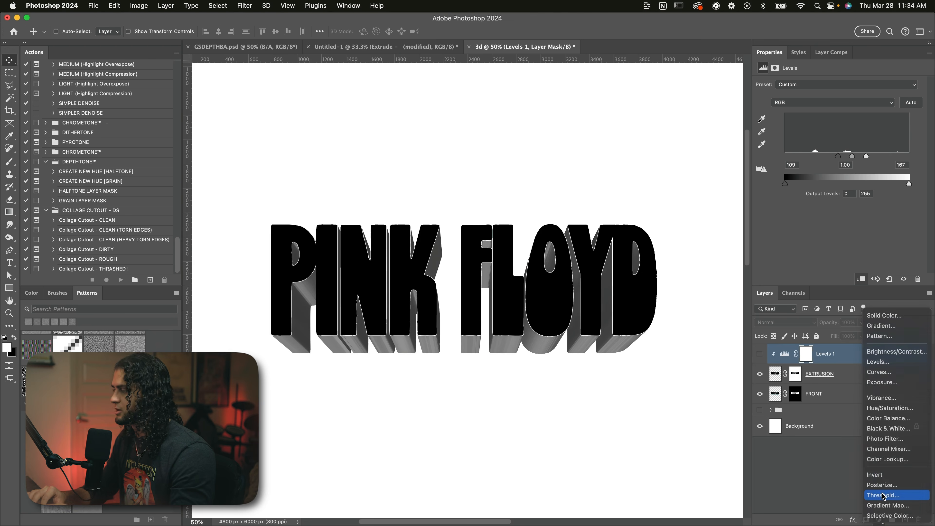
click(884, 495)
drag(838, 136, 842, 136)
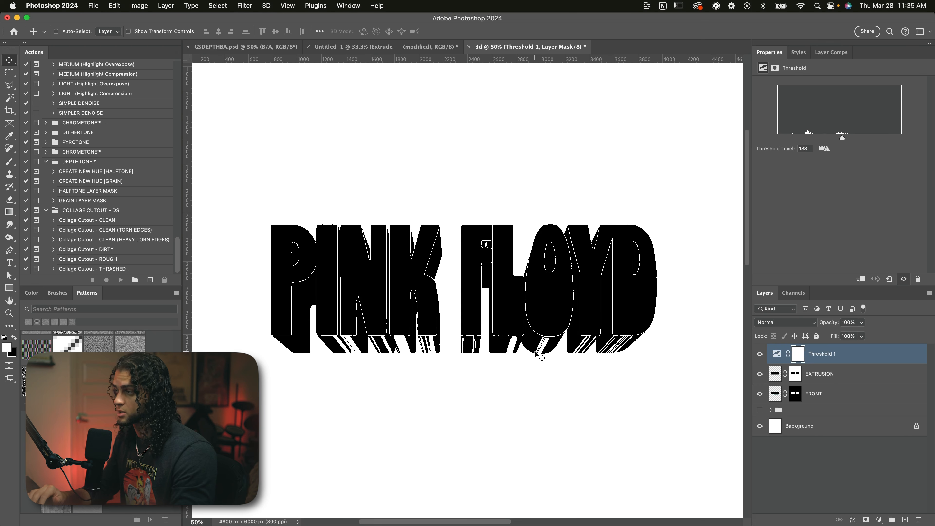
Step: Give the EXTRUSION layer a white (ffffff) stroke, positioned inside, 6 px in size
click(832, 372)
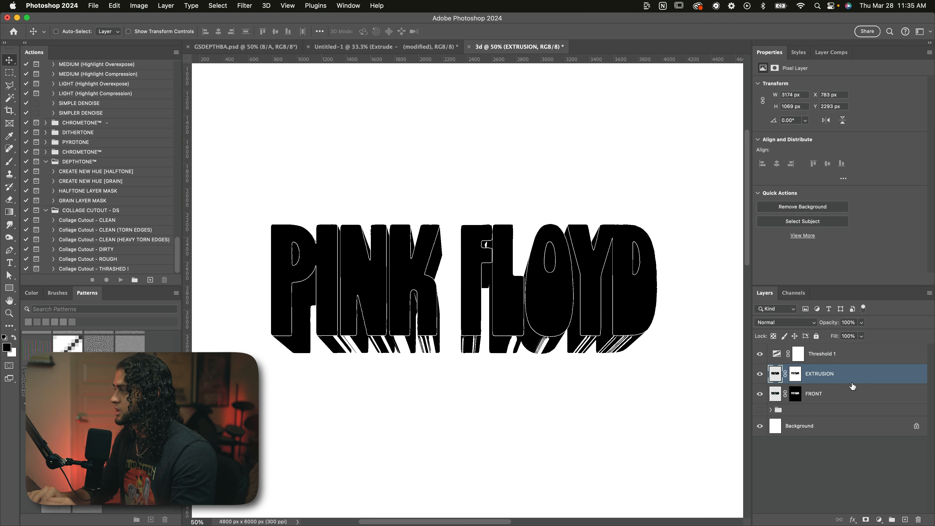
double_click(839, 375)
drag(653, 36, 582, 55)
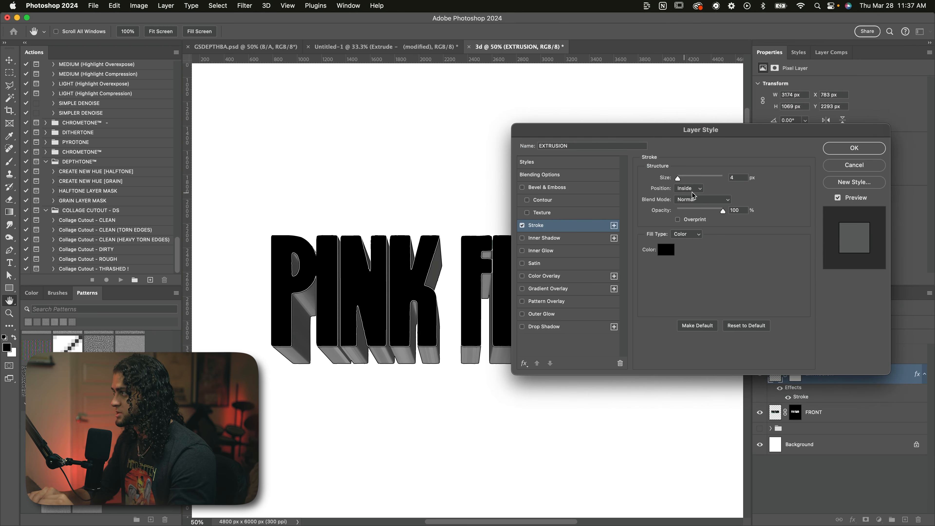
click(688, 188)
click(689, 188)
click(666, 250)
text(ffffff)
key(Return)
double_click(737, 179)
text(6)
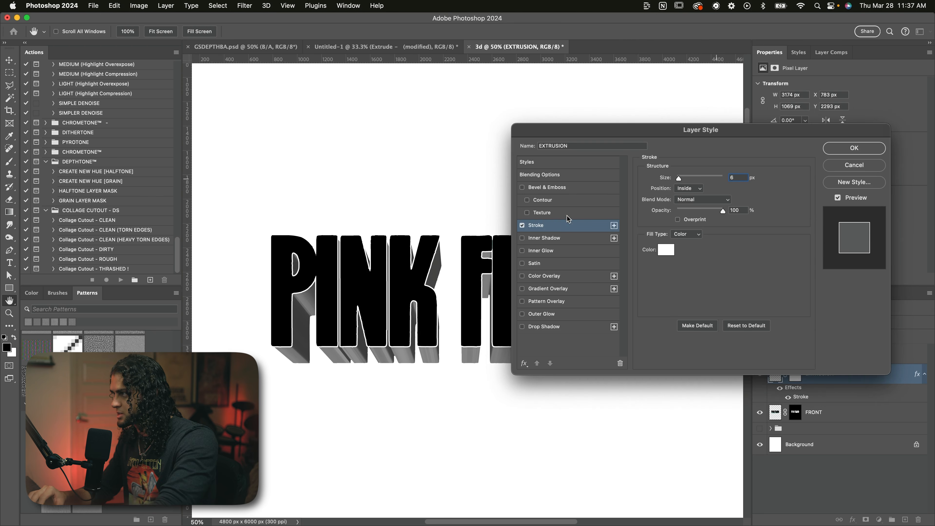
Step: Add a second stroke to the EXTRUSION layer in black (000000), positioned outside
click(614, 226)
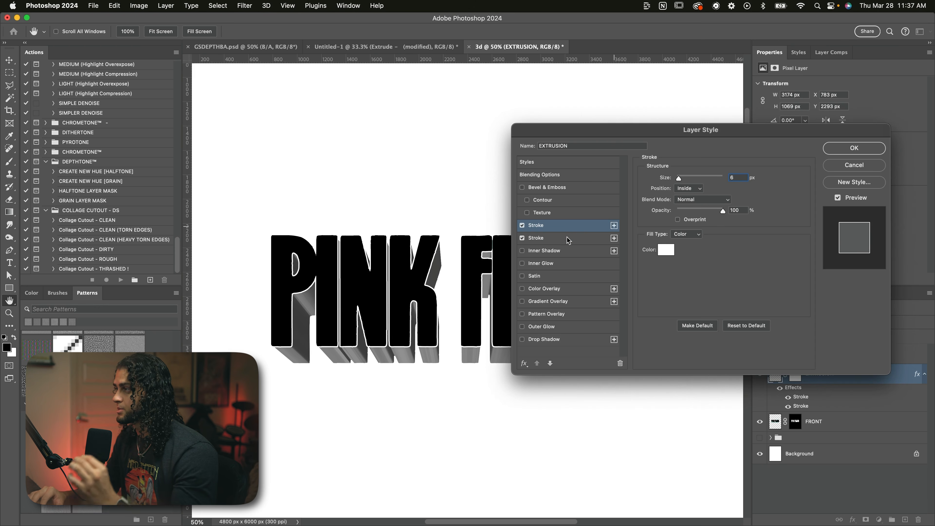
click(543, 238)
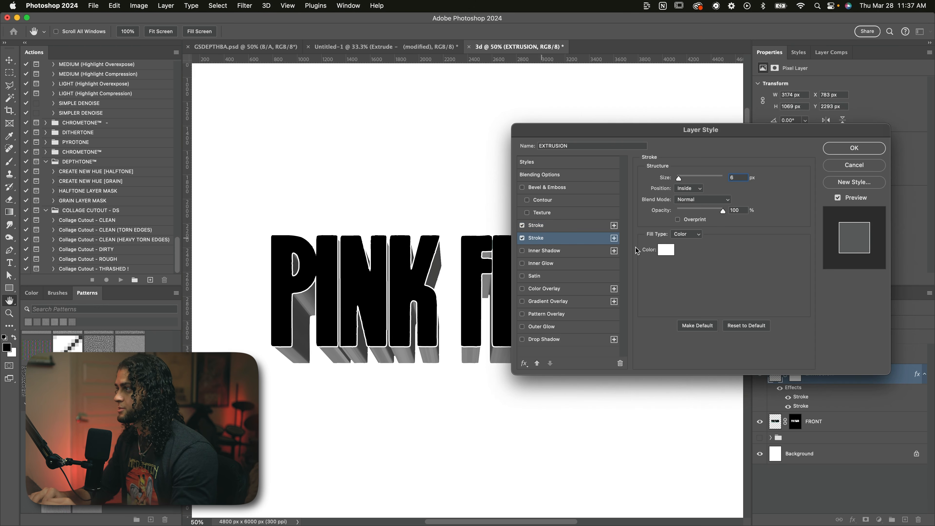
click(663, 250)
text(000000)
key(Return)
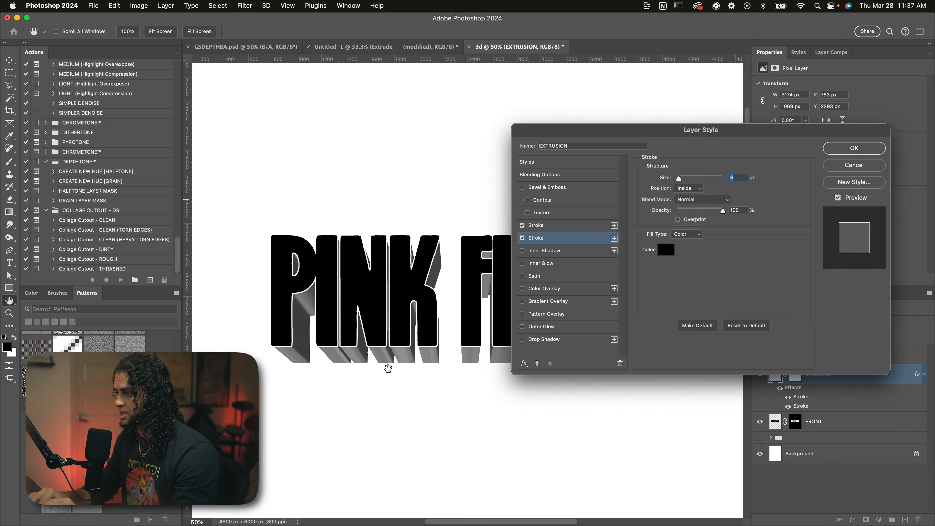
click(687, 189)
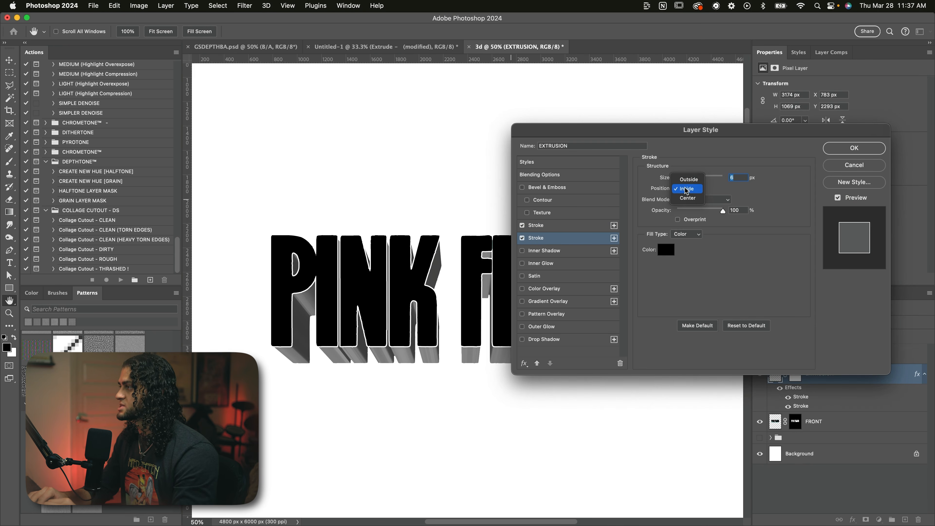
click(687, 179)
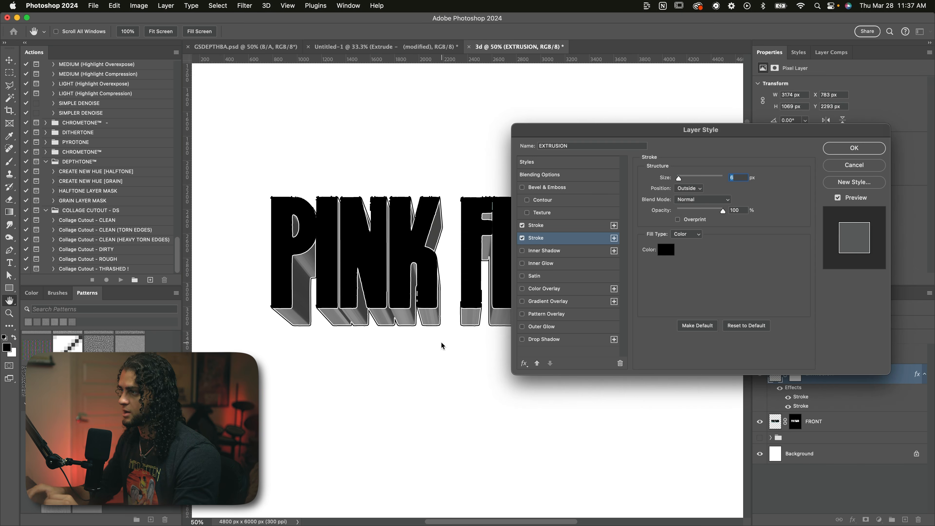
Step: Check the double stroke along the edges of the PINK letters up close and apply the layer style
scroll(441, 342, up, 6)
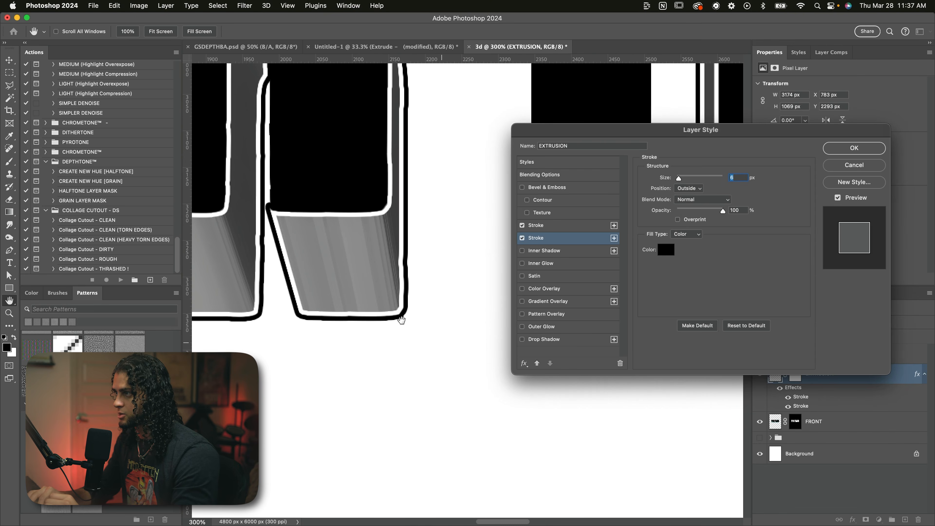
scroll(395, 299, down, 6)
scroll(421, 261, up, 6)
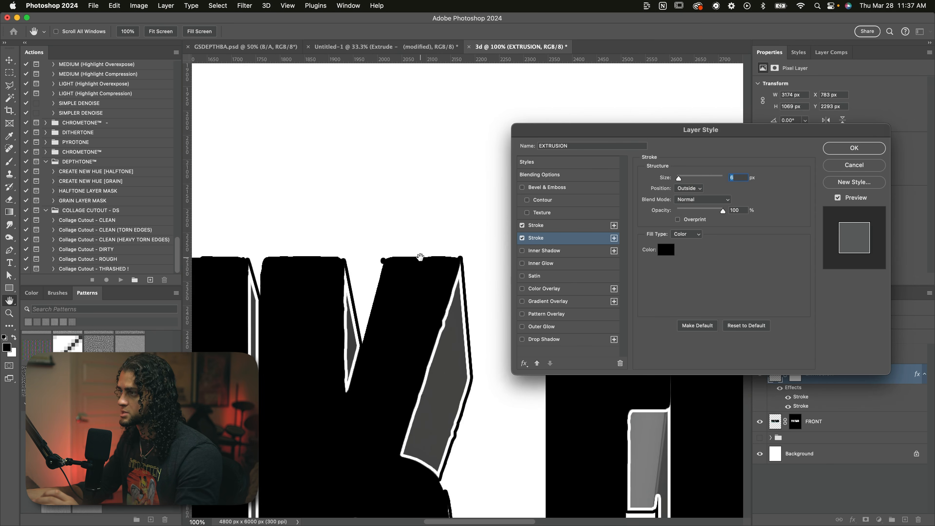
scroll(427, 286, left, 5)
scroll(371, 261, left, 7)
scroll(370, 262, down, 1)
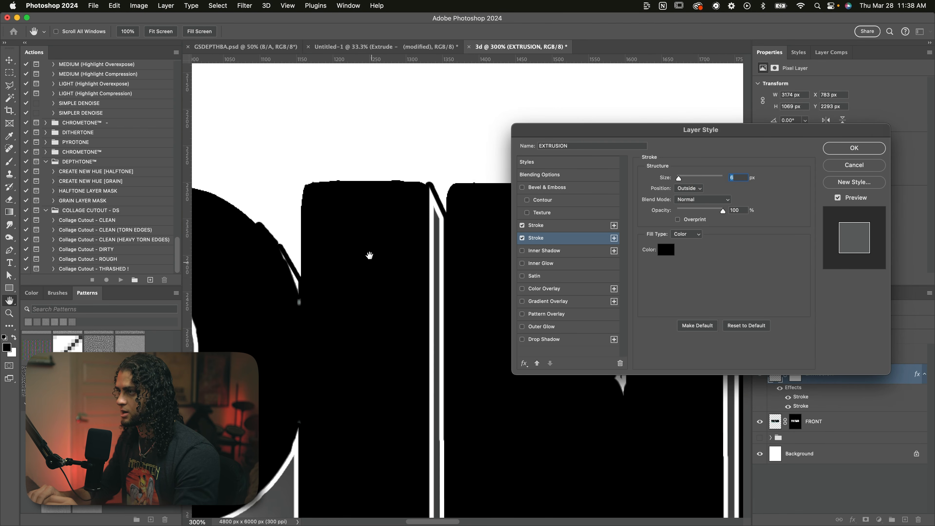
scroll(306, 280, left, 4)
scroll(306, 280, down, 3)
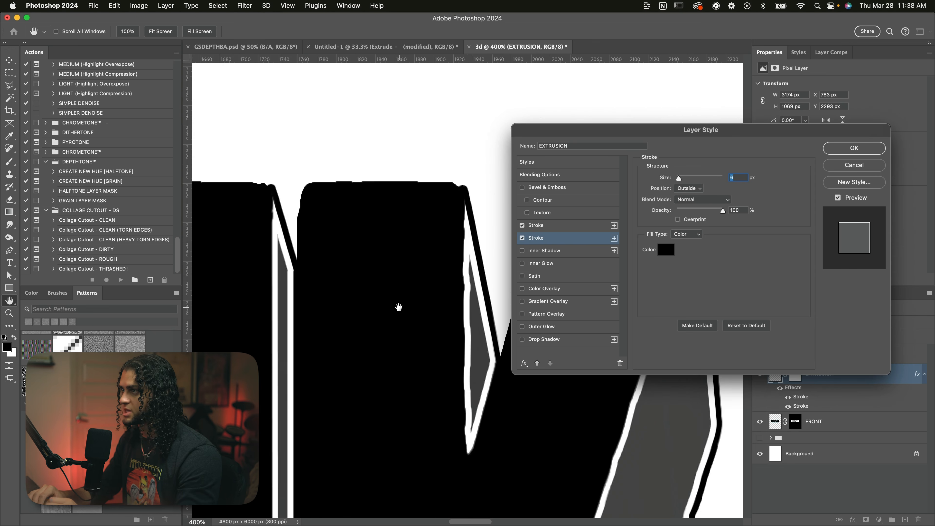
scroll(379, 265, left, 1)
scroll(379, 266, left, 4)
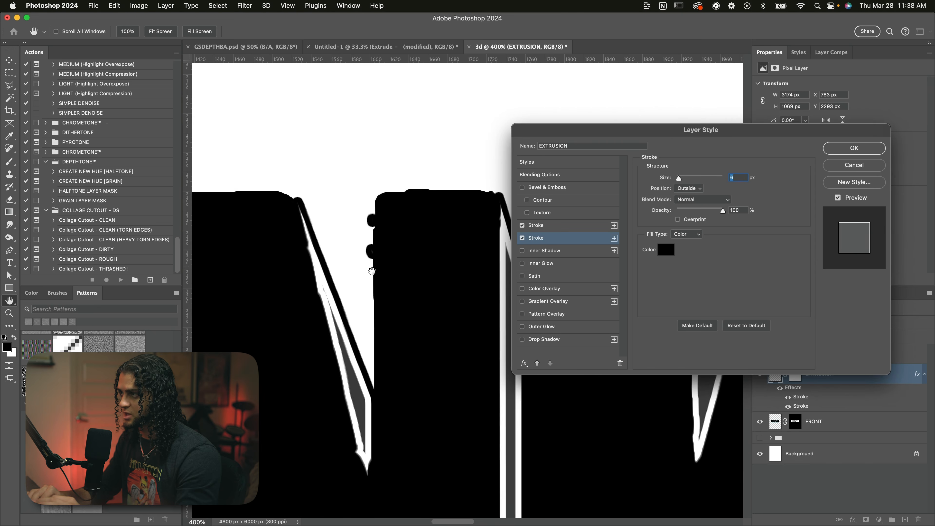
key(super+minus)
key(super+minus)
key(super+minus)
key(super+minus)
scroll(371, 285, right, 1)
scroll(372, 285, down, 1)
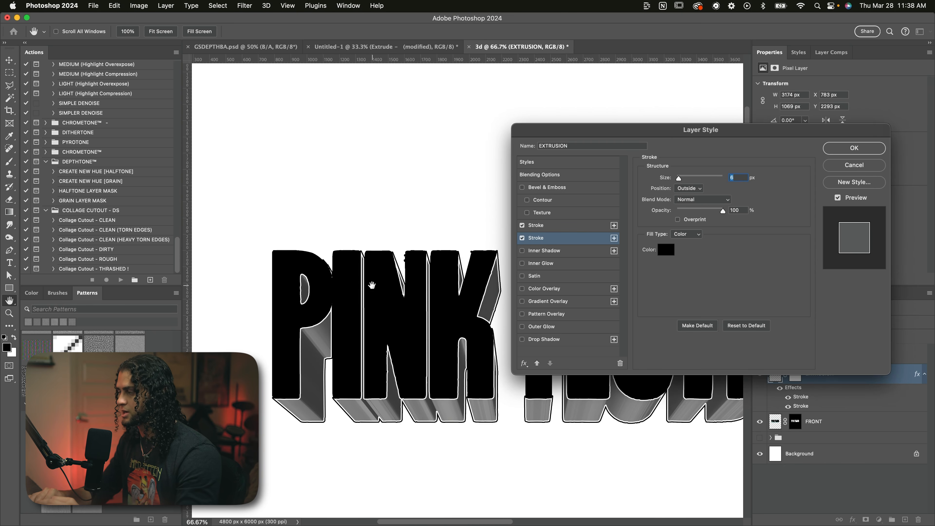
key(Return)
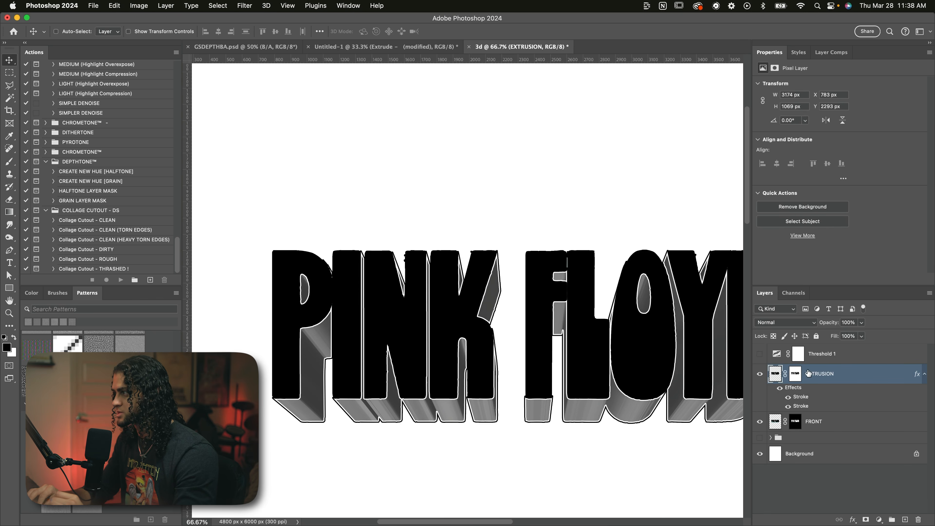
Step: Soften the EXTRUSION layer mask with a Gaussian Blur of 1 pixel radius
click(795, 373)
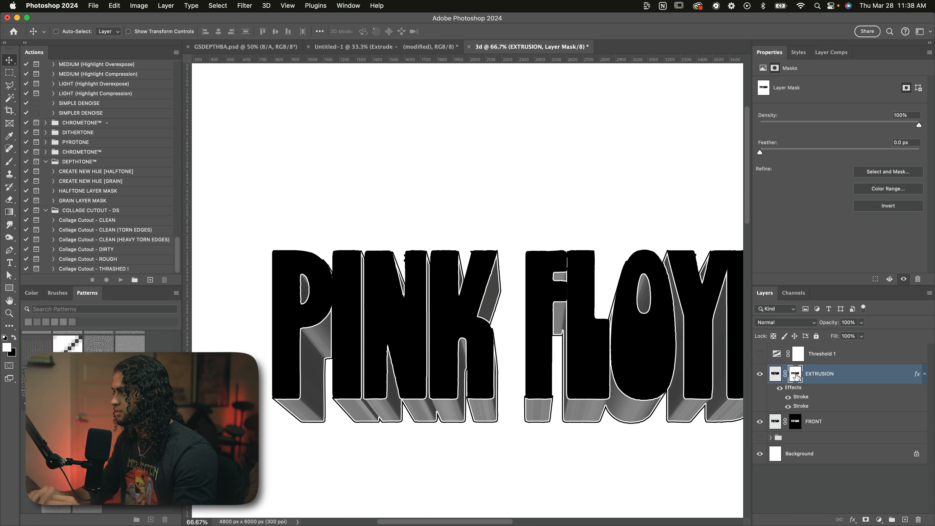
click(245, 6)
mouse_move(368, 135)
click(436, 167)
text(1)
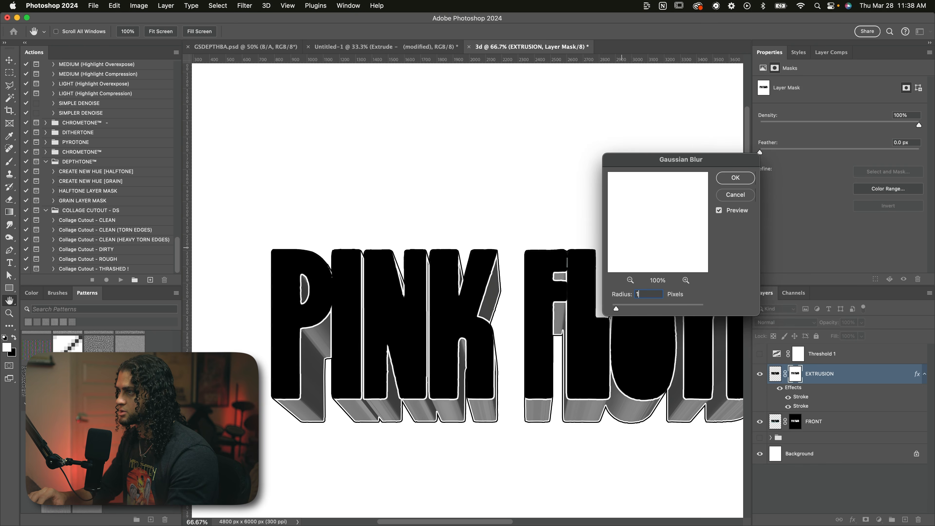
key(Return)
scroll(547, 243, right, 3)
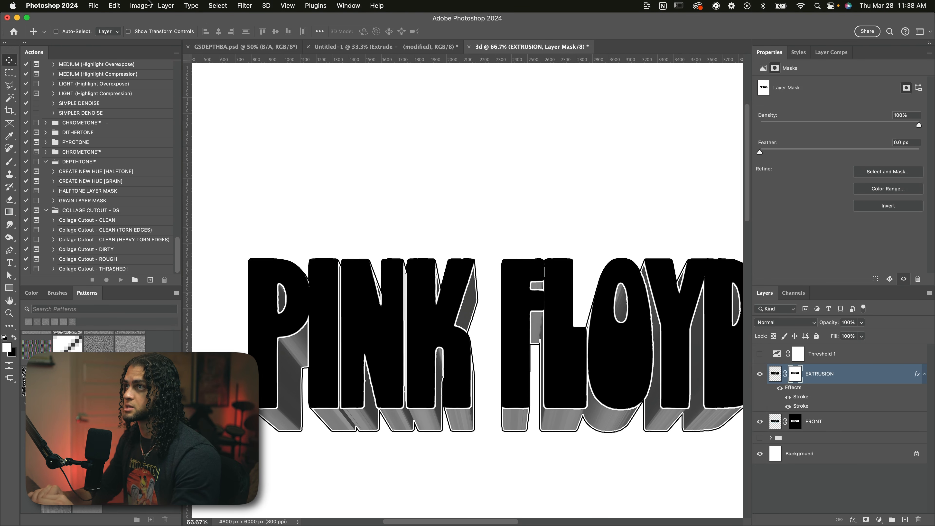
Step: Harden the blurred EXTRUSION mask with a Threshold adjustment at level 133
click(140, 6)
mouse_move(147, 33)
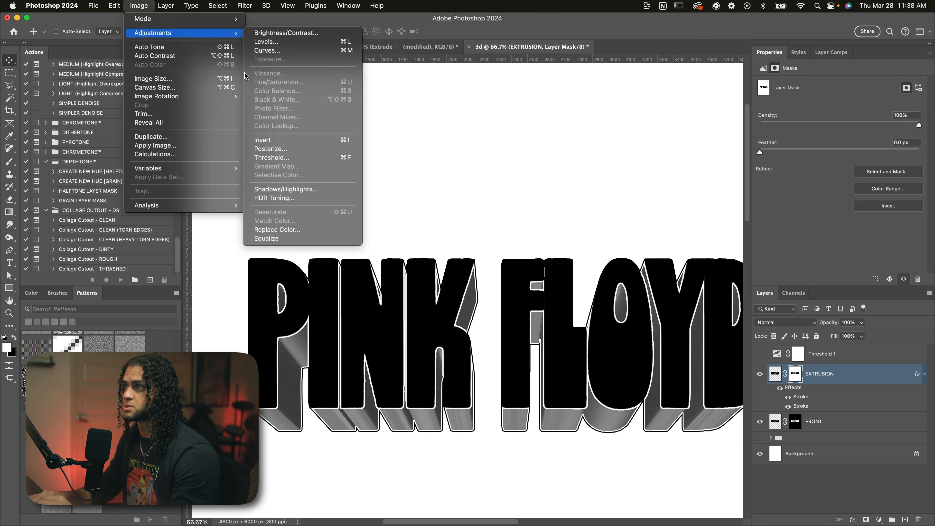
click(272, 158)
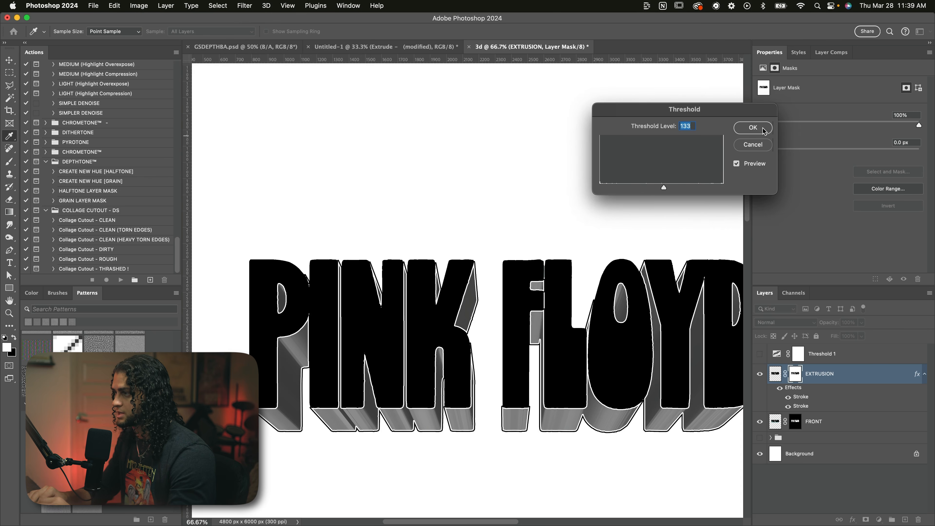
click(762, 129)
scroll(672, 238, right, 3)
scroll(672, 238, down, 2)
scroll(672, 238, down, 2)
scroll(673, 239, right, 1)
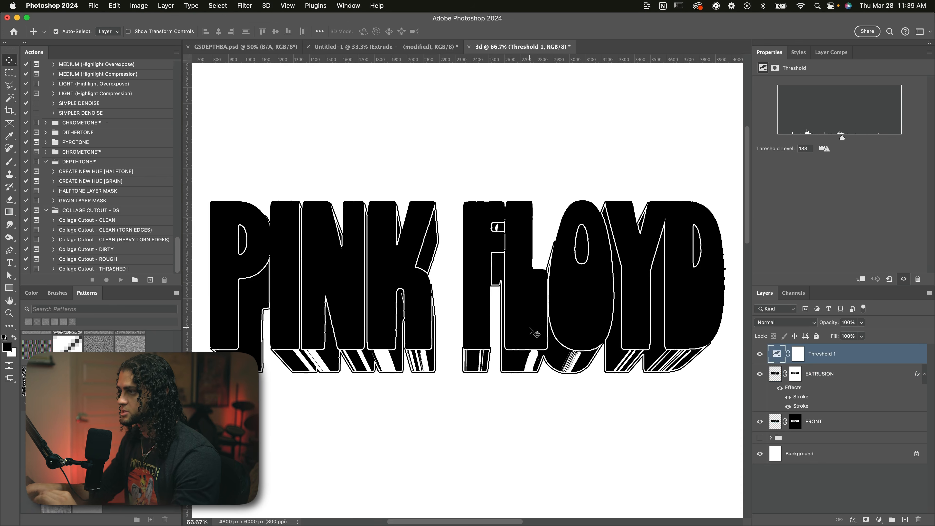
Step: Show the Threshold 1 layer and examine the stroked extrusion edges up close and across the whole text
key(super+equal)
key(super+equal)
key(super+equal)
scroll(513, 422, down, 5)
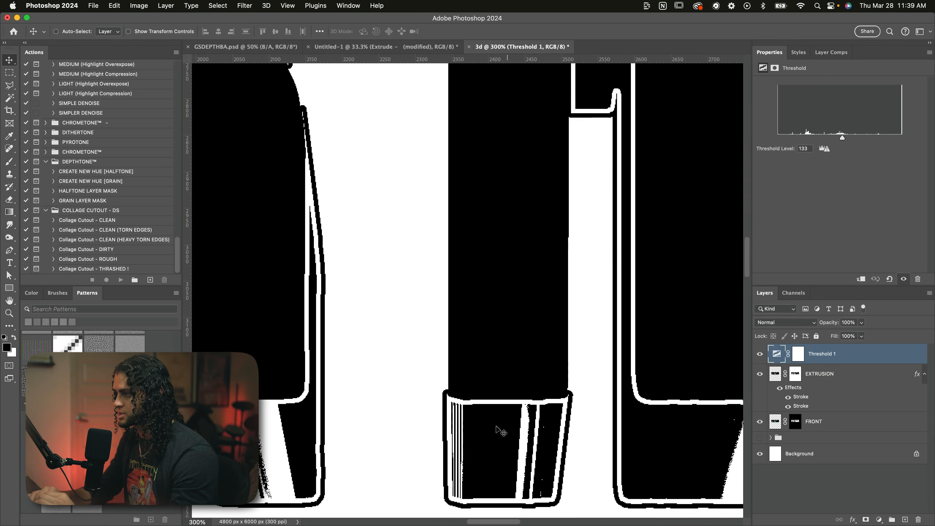
key(super+minus)
key(super+minus)
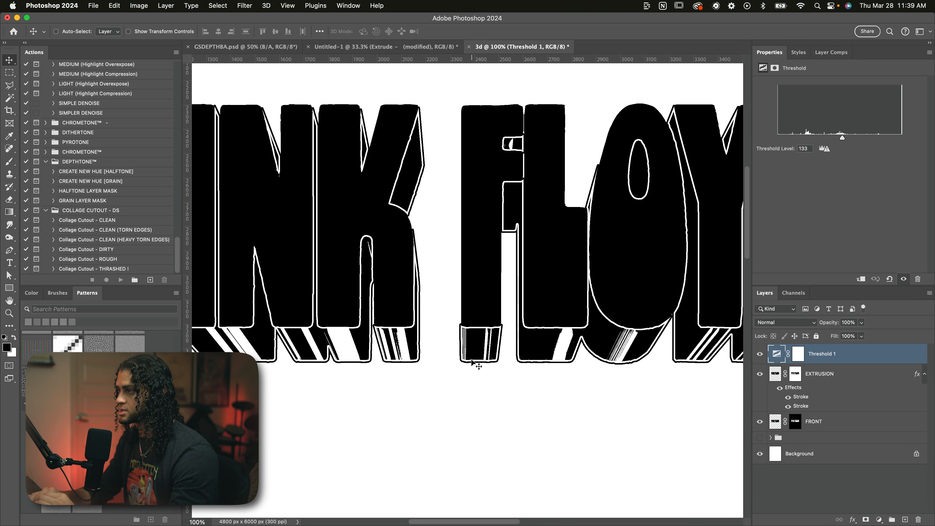
key(super+minus)
scroll(476, 366, up, 1)
scroll(570, 269, right, 1)
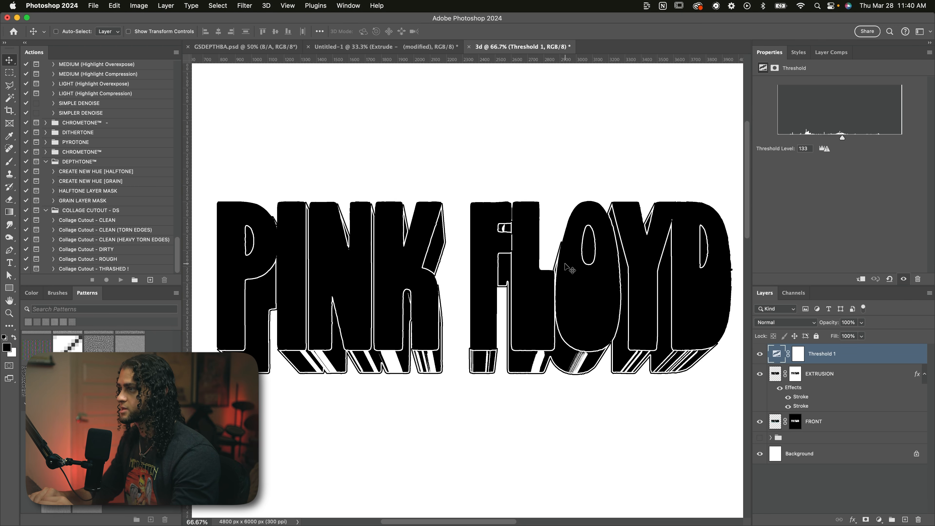
Step: Add a black stroke positioned outside to the FRONT layer
click(838, 421)
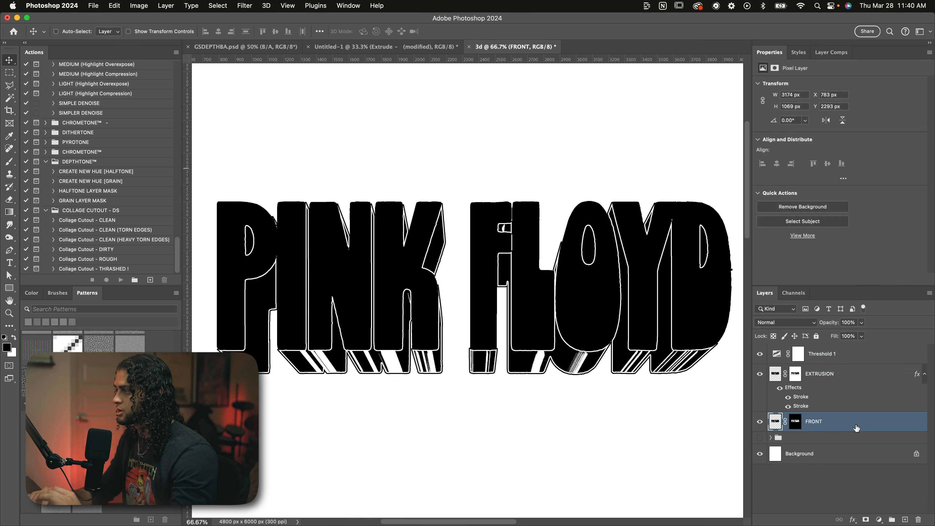
double_click(856, 428)
drag(590, 134, 630, 73)
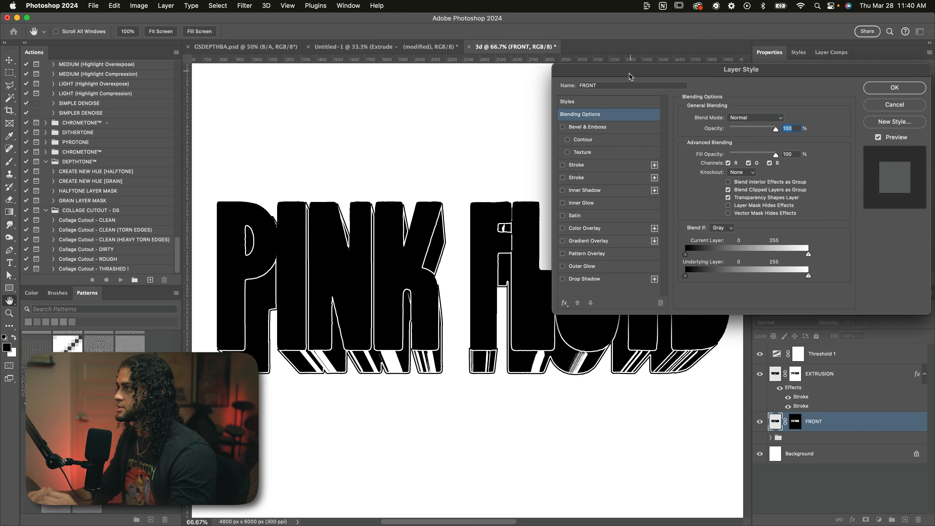
click(584, 167)
click(729, 128)
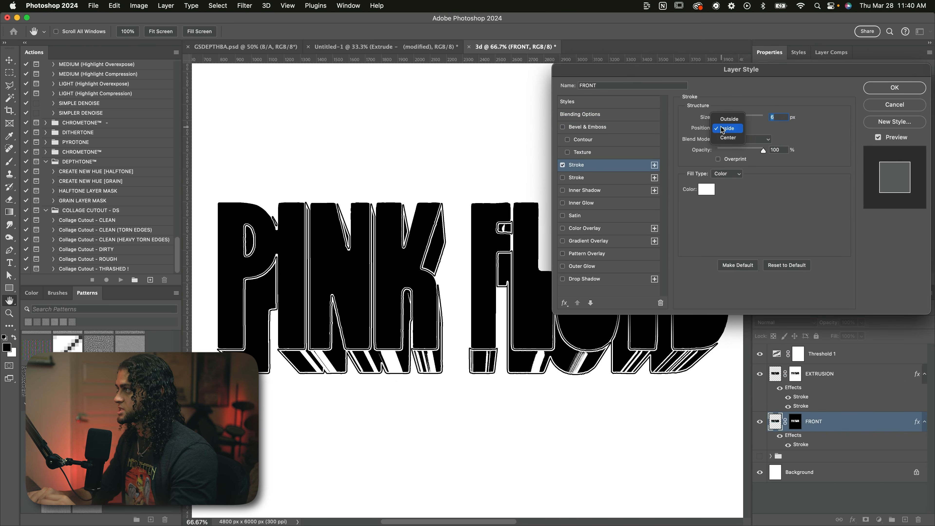
click(727, 120)
click(704, 192)
click(712, 153)
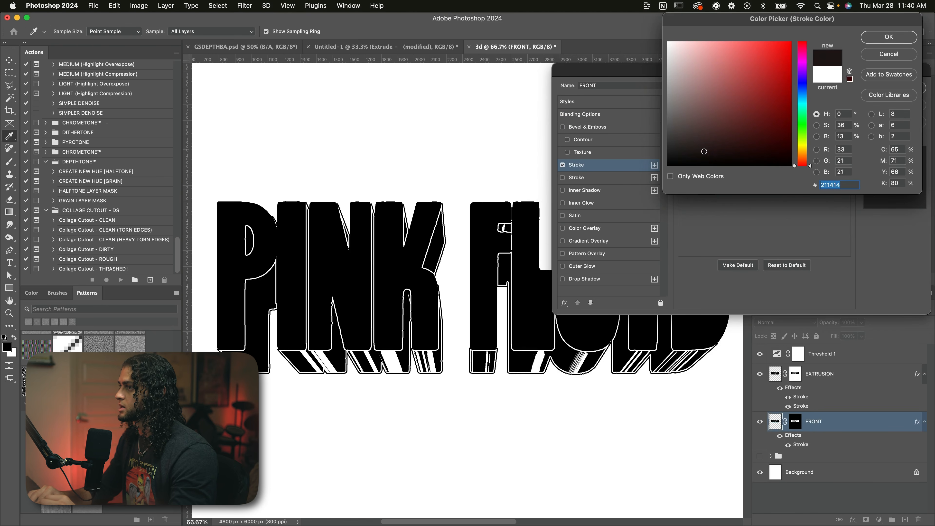
key(Return)
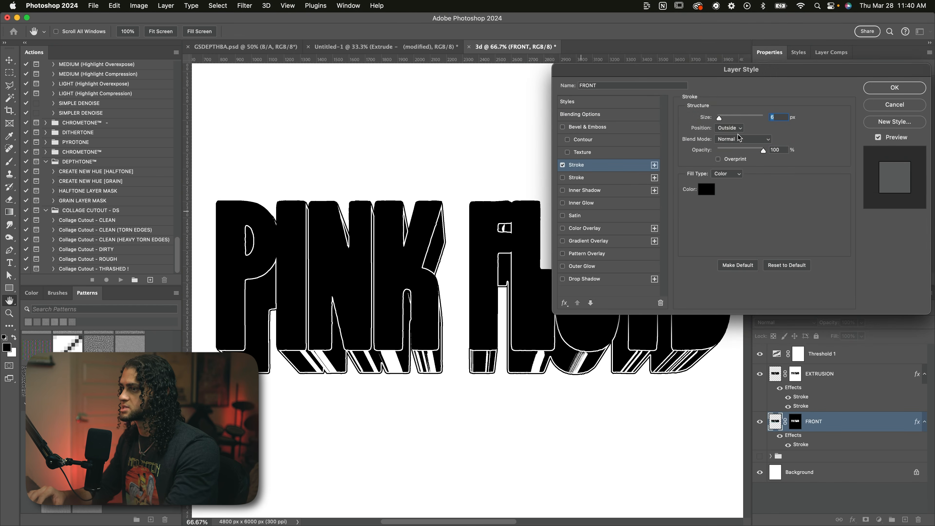
Step: Set the FRONT layer's stroke size to 8 px and apply the layer style
text(8)
scroll(429, 144, right, 5)
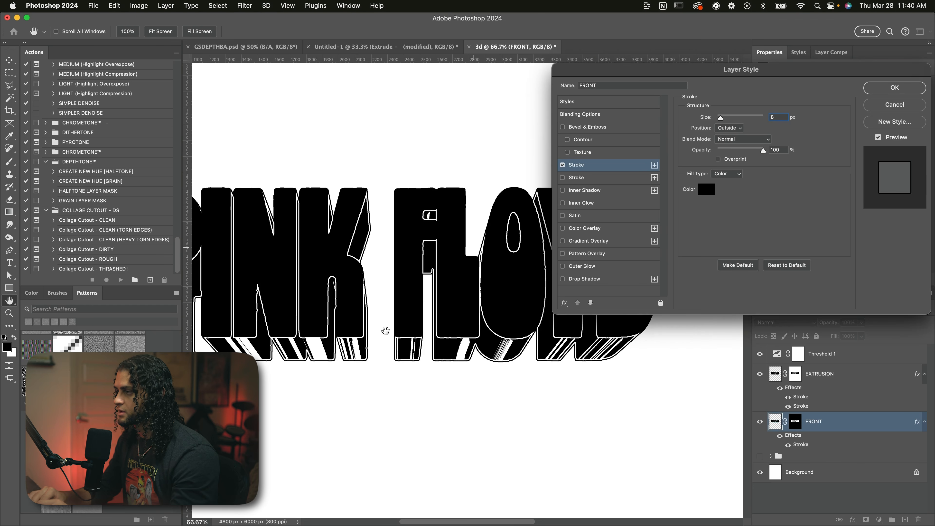
scroll(416, 341, left, 3)
scroll(338, 332, left, 2)
key(Return)
key(super+minus)
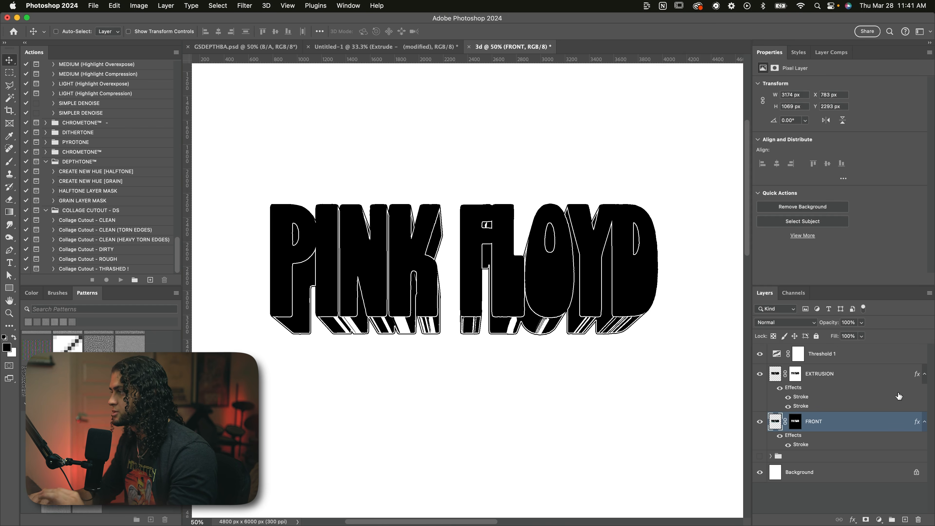
Step: Change the position of the EXTRUSION layer's black stroke to Center and check the outline up close
double_click(861, 375)
drag(639, 72, 721, 106)
click(676, 202)
click(676, 212)
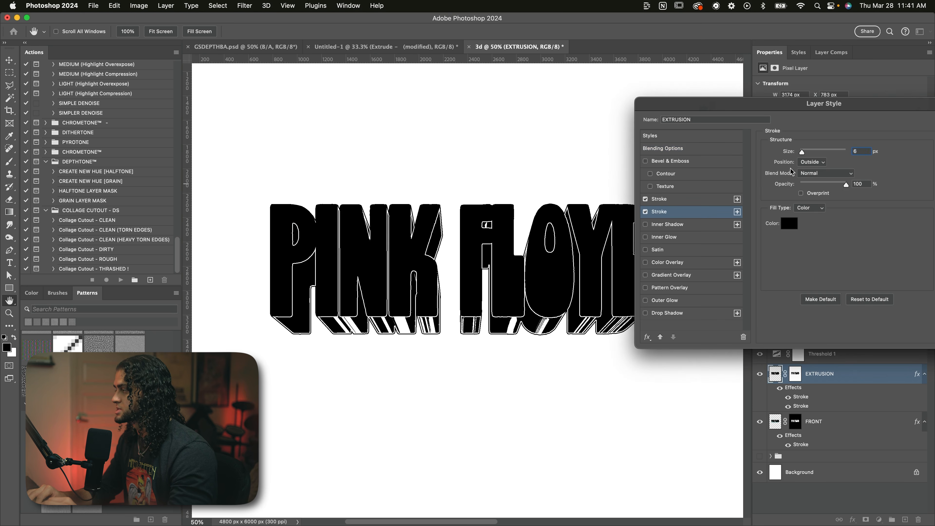
click(806, 167)
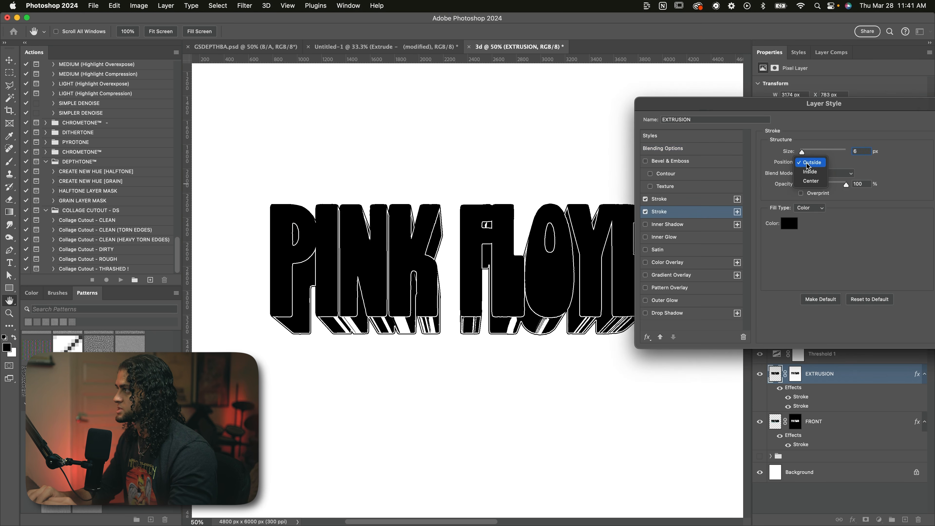
click(810, 181)
scroll(433, 326, down, 2)
scroll(432, 326, up, 5)
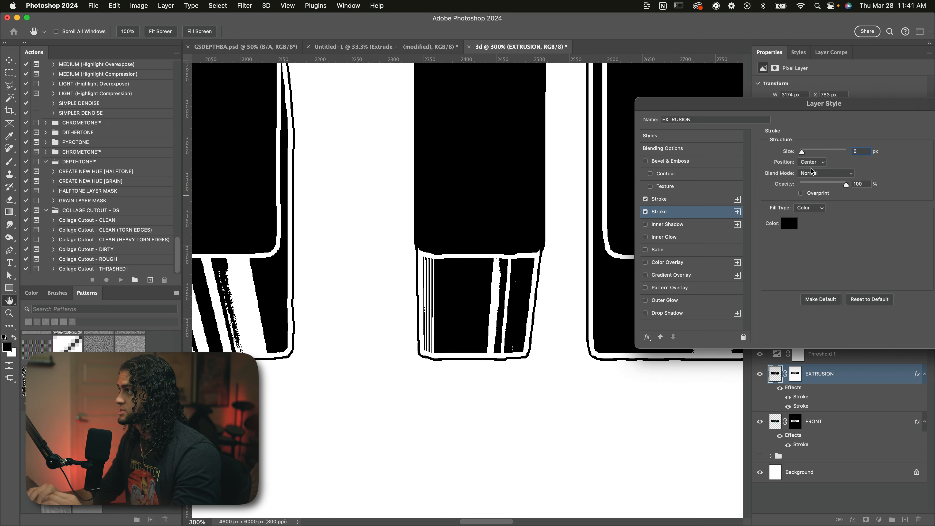
Step: Adjust the size of the EXTRUSION layer's centred black stroke, apply the layer style and check the whole text
drag(800, 154, 803, 154)
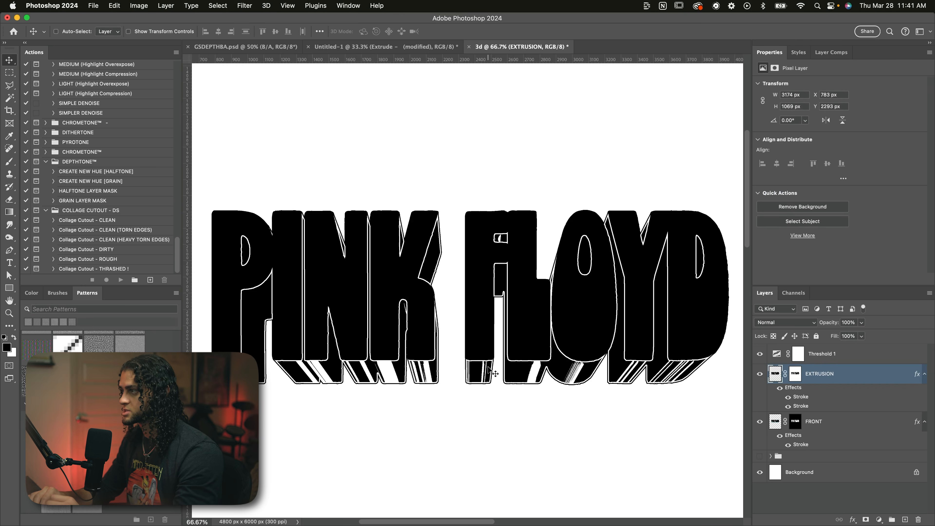
key(super+minus)
key(super+equal)
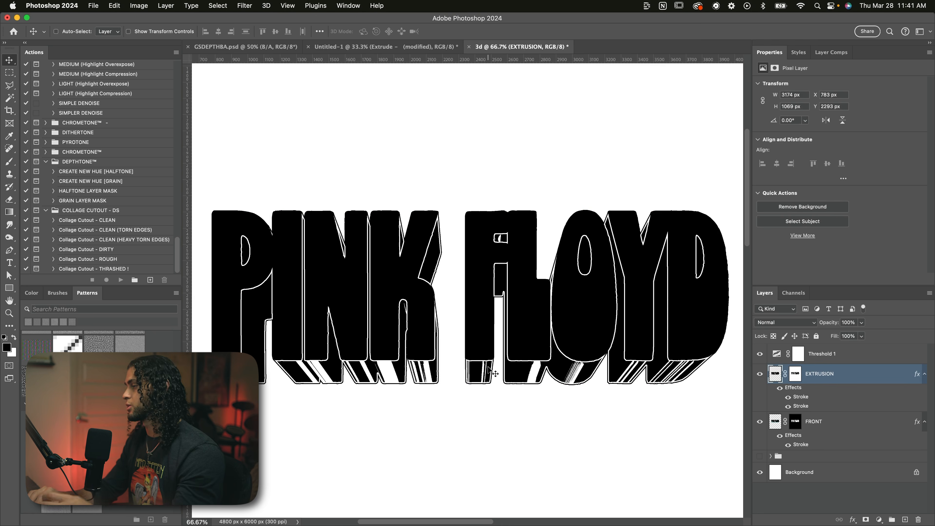
scroll(495, 374, down, 1)
scroll(495, 373, right, 1)
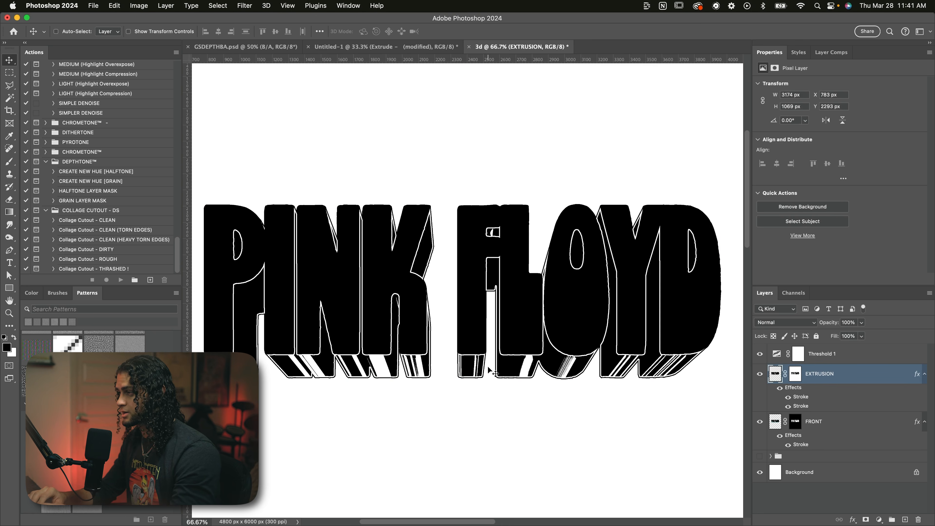
Step: Add a white Color Overlay at 100% opacity in Normal mode to the FRONT layer and check the lettering
key(super+minus)
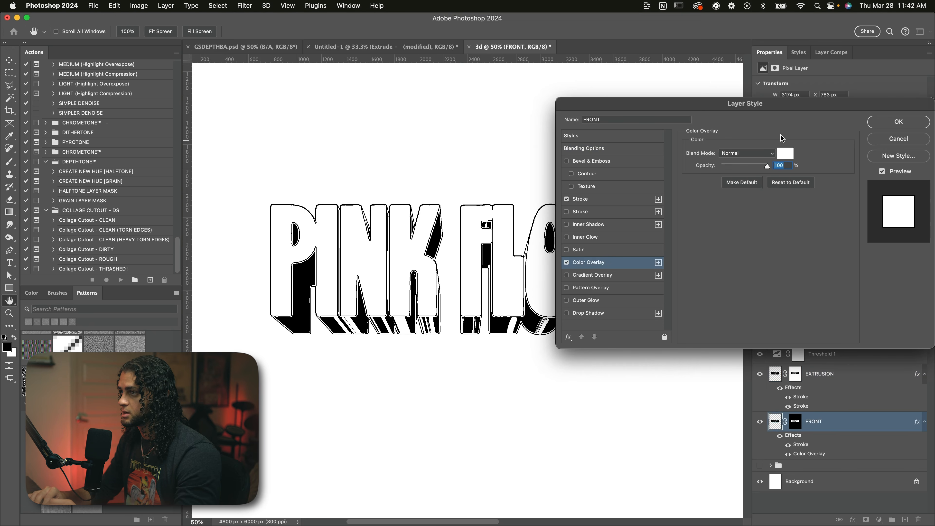
key(Return)
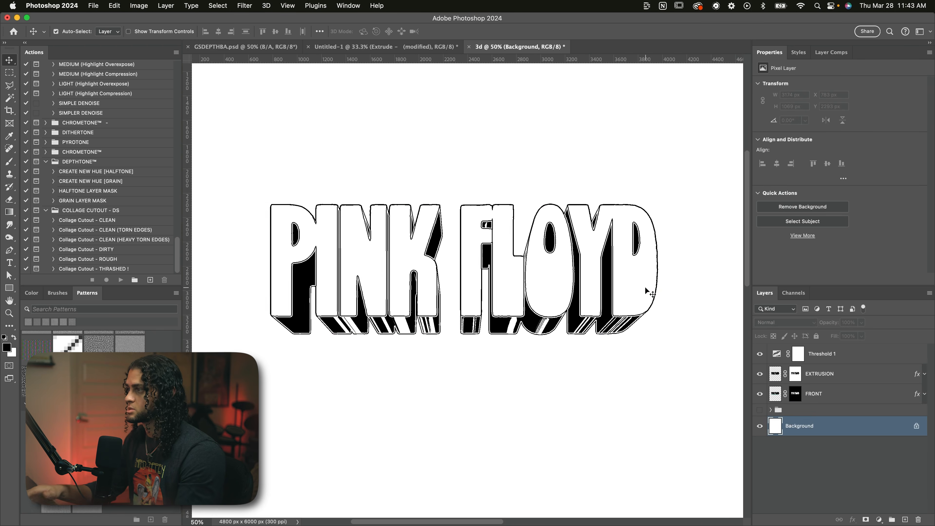
key(super+minus)
key(super+plus)
key(super+plus)
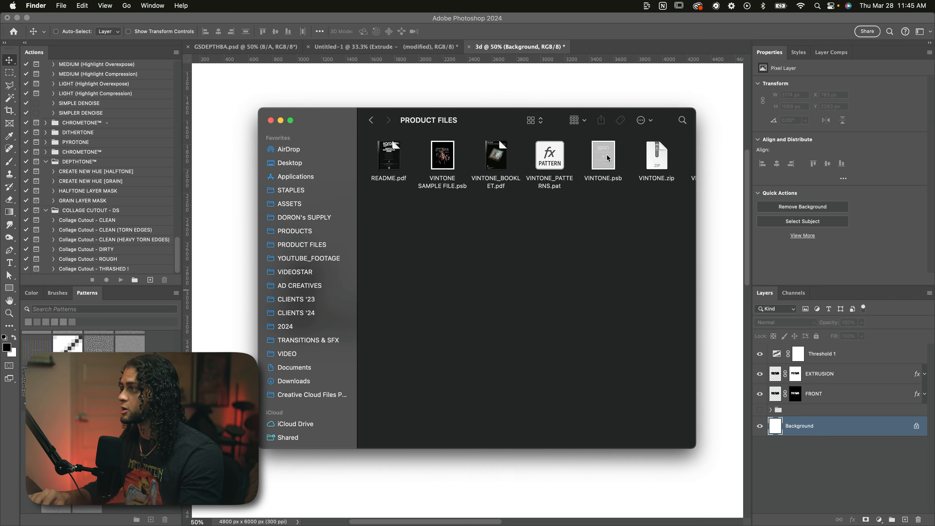
Step: Open the VINTONE template and hide the BLACK BG layer in its COMPOSITE group and the TEXTURES group
double_click(603, 155)
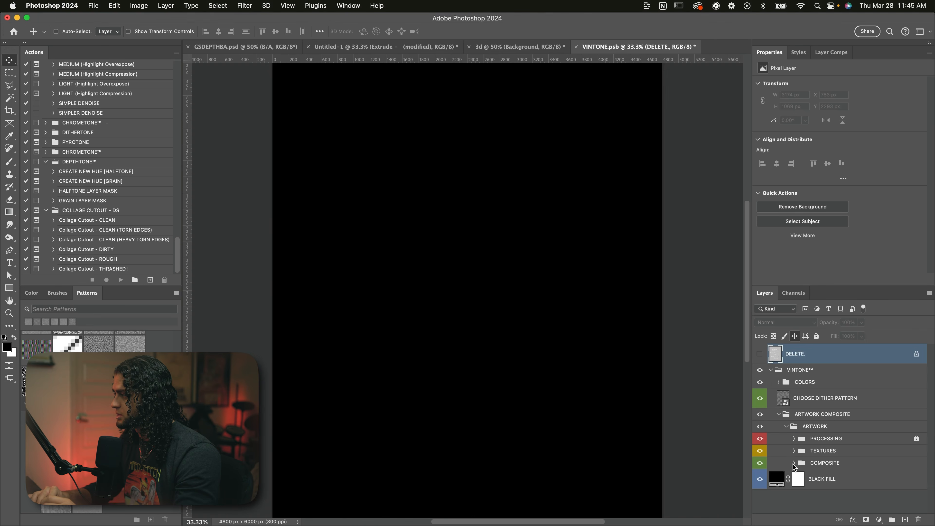
click(794, 463)
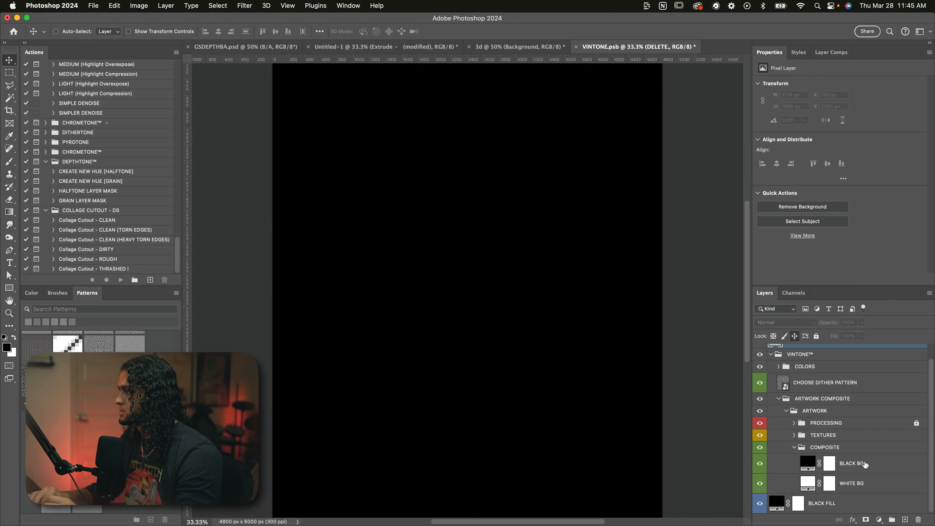
click(865, 465)
click(759, 464)
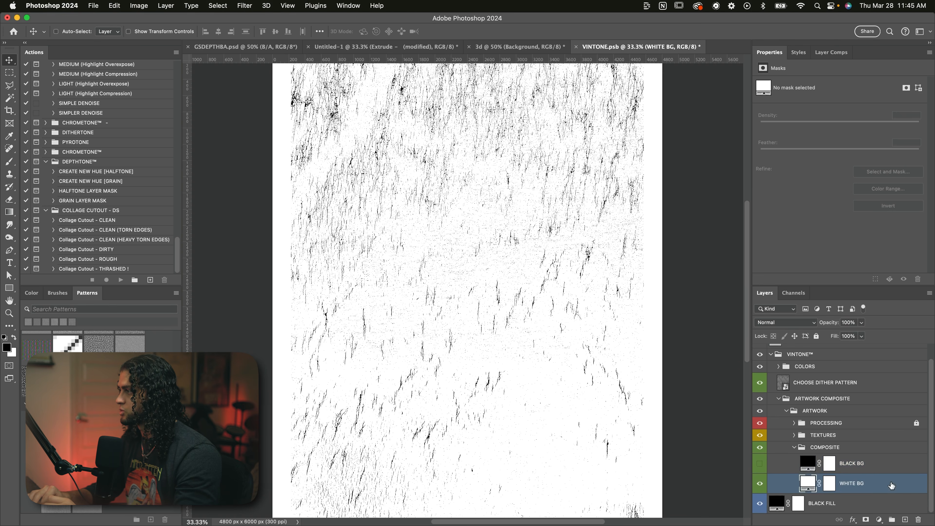
click(788, 439)
Step: Open the CHOOSE DITHER PATTERN smart object, use STOCHASTIC (GRAIN) as the top visible pattern group, save and close it
scroll(787, 400, up, 1)
double_click(785, 399)
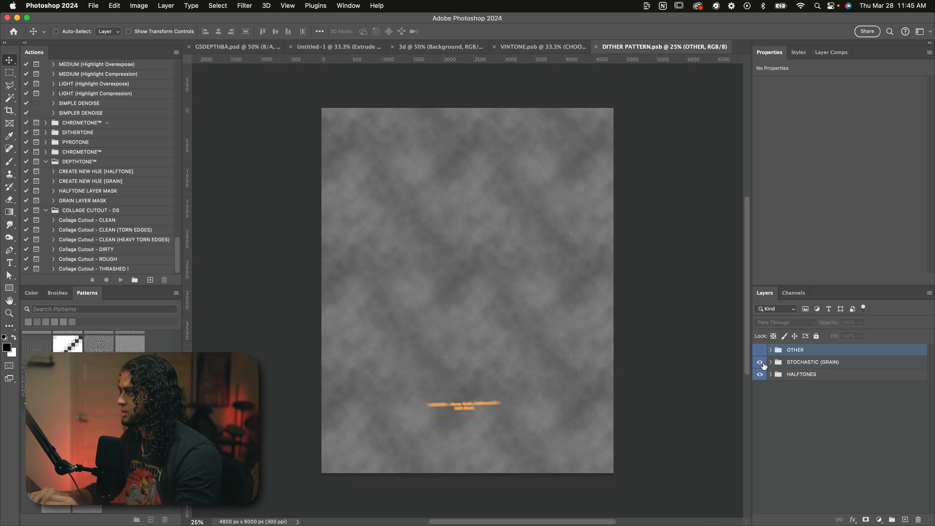
click(760, 362)
key(cmd+s)
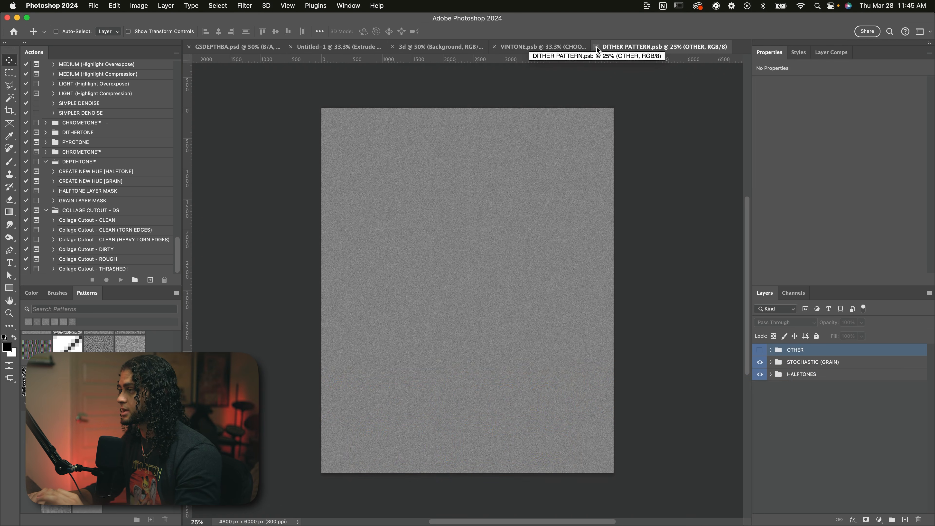
click(597, 47)
Step: Bring the EXTRUSION and FRONT layers from the 3d document into VINTONE's COMPOSITE group and place the text mid-canvas
click(527, 45)
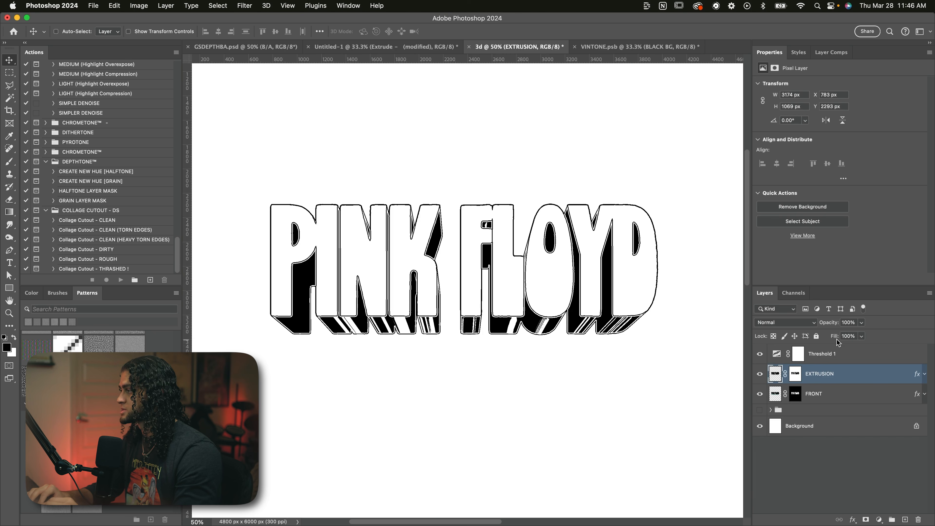
shift+click(839, 395)
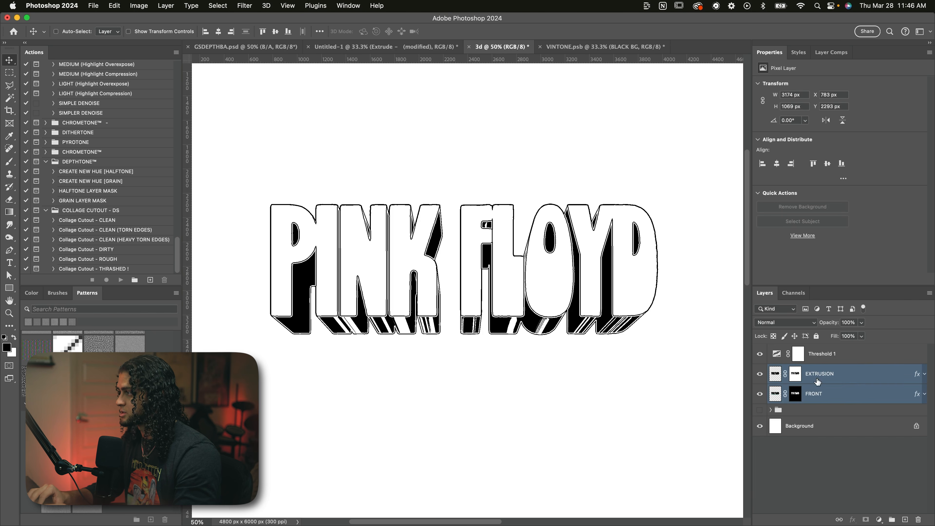
drag(615, 260, 607, 42)
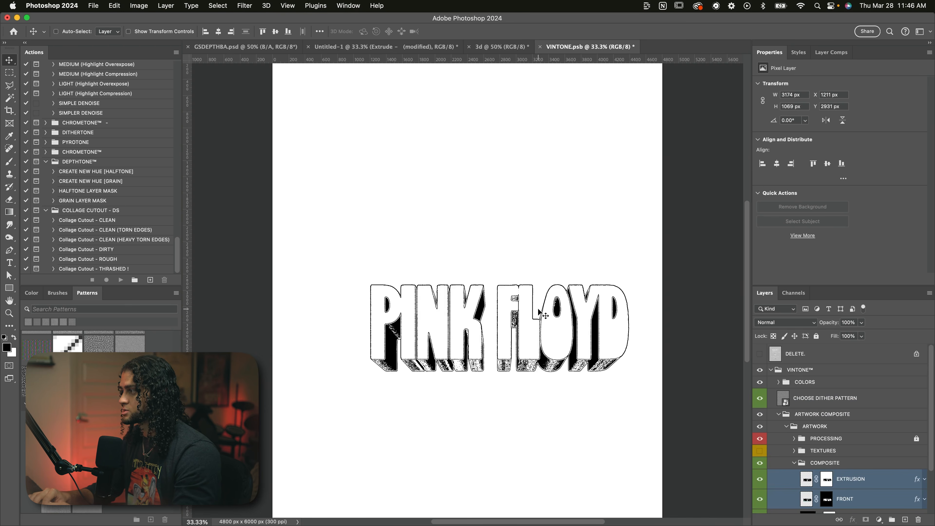
drag(537, 309, 499, 288)
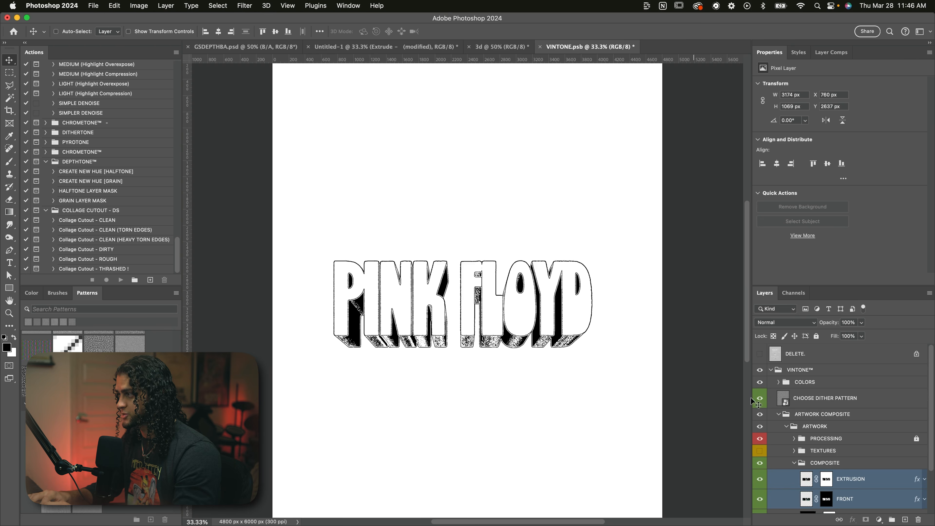
scroll(787, 426, down, 3)
drag(589, 322, 583, 293)
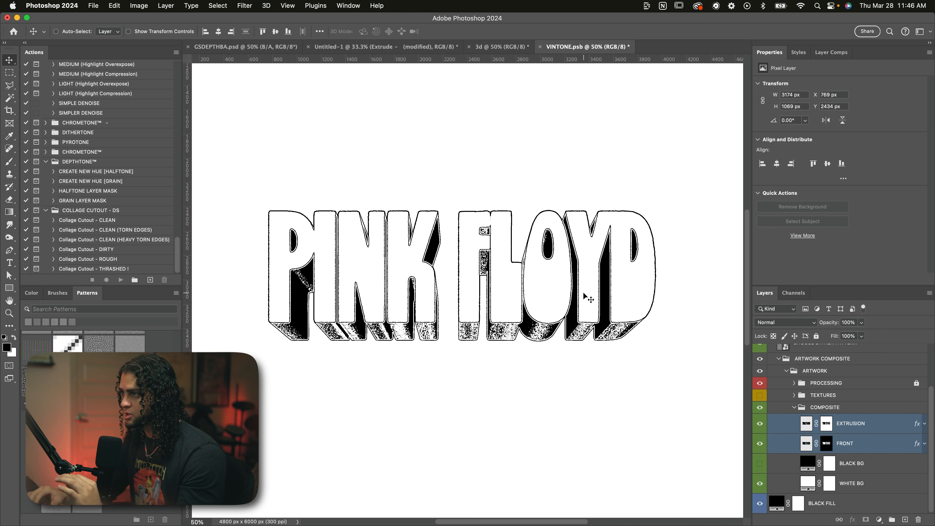
Step: Examine the grain shading and outlines on the extrusion of the letters at up to 600% zoom
key(super+equal)
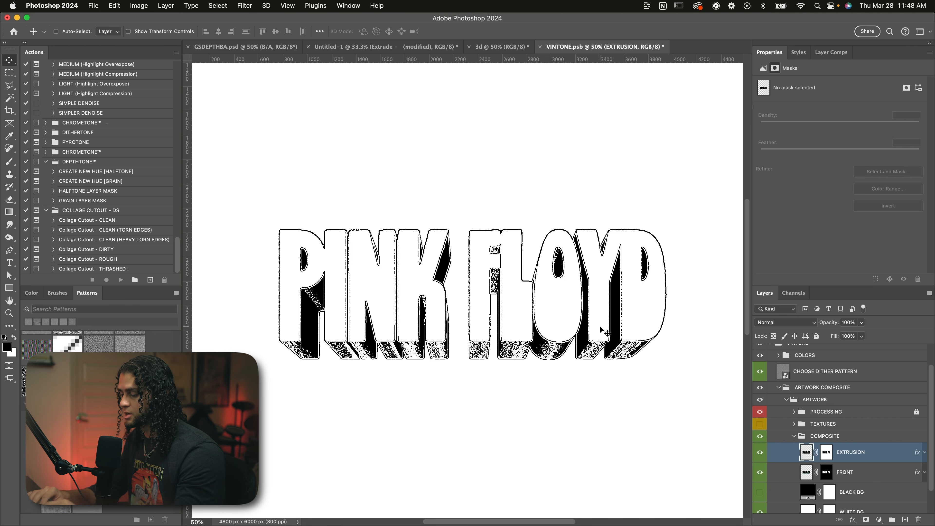
key(super+plus)
key(super+plus)
key(super+plus)
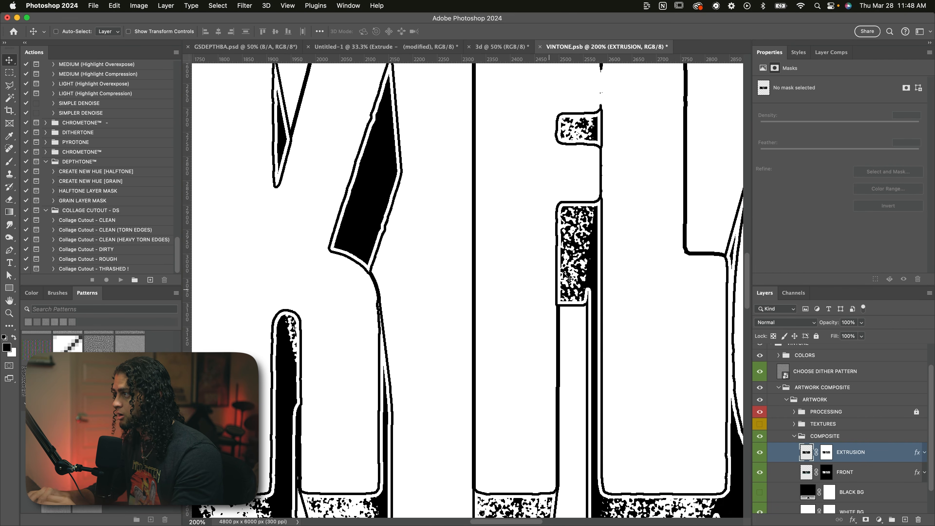
key(super+plus)
key(super+plus)
key(super+plus)
key(super+plus)
scroll(400, 384, down, 10)
scroll(400, 384, left, 5)
scroll(382, 387, left, 15)
scroll(381, 386, down, 2)
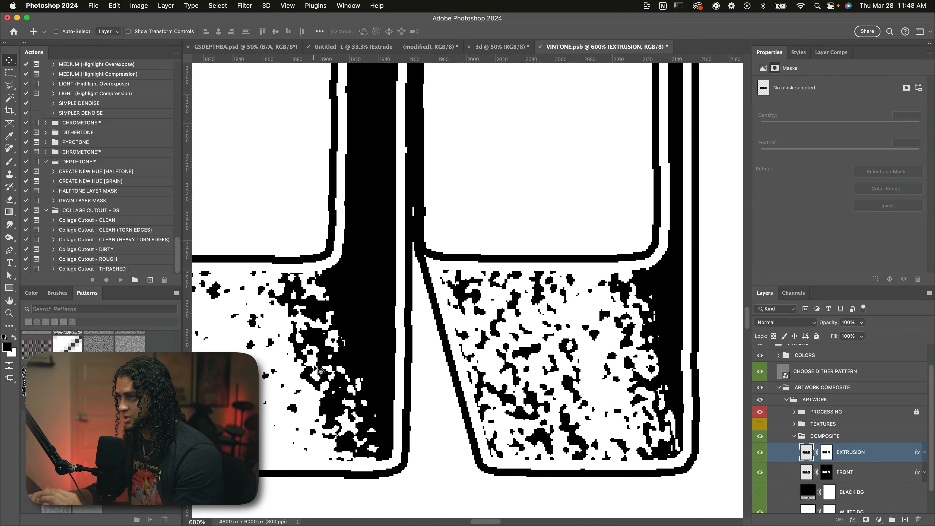
Step: Review the grain shading across the lettering at 100% and over the full text
key(super+0)
key(super+1)
scroll(637, 331, down, 5)
scroll(638, 331, right, 2)
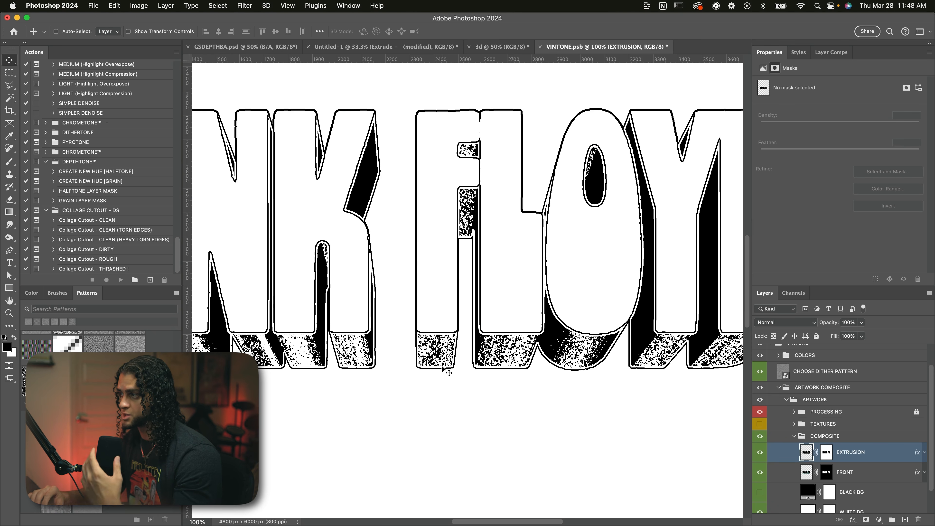
scroll(443, 367, down, 2)
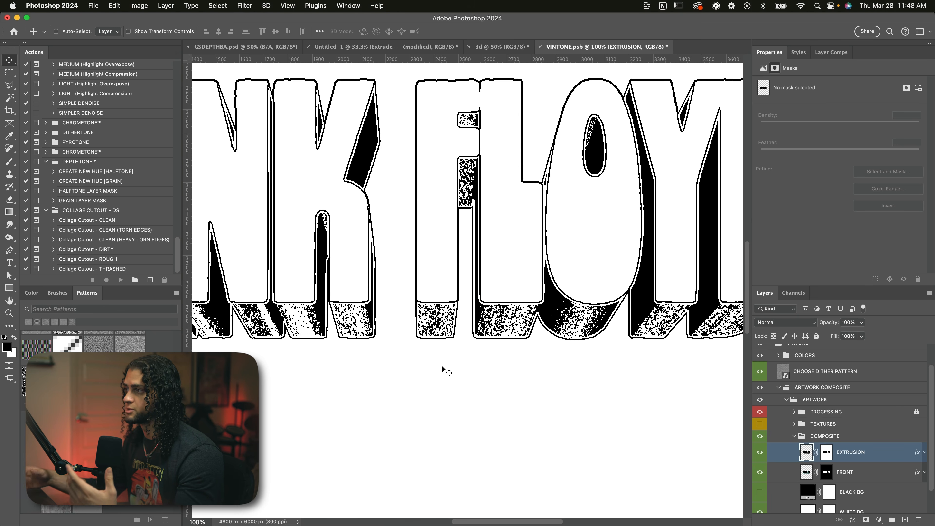
scroll(442, 364, down, 2)
key(super+minus)
key(super+minus)
key(super+minus)
key(super+equal)
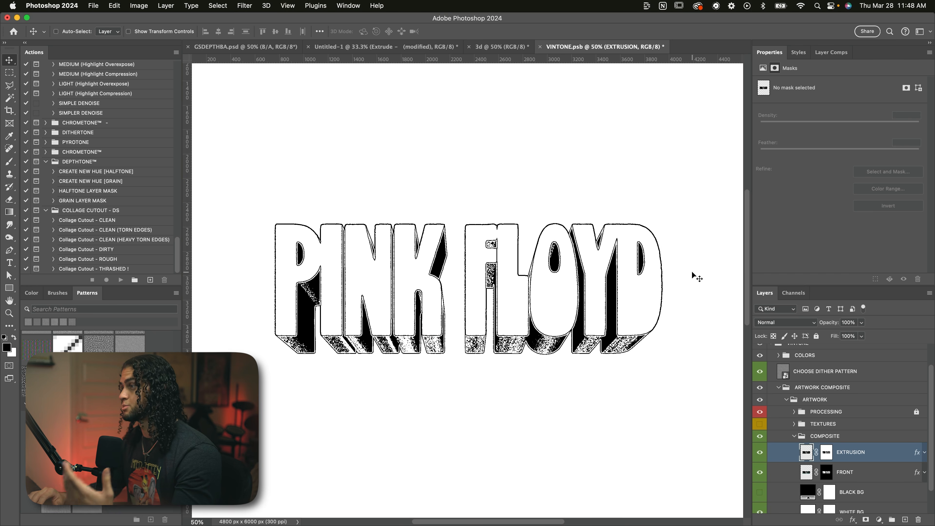
Step: Expand the COLORS group and its COLOR 01 group to reach the BUFFER layers
click(781, 360)
click(778, 356)
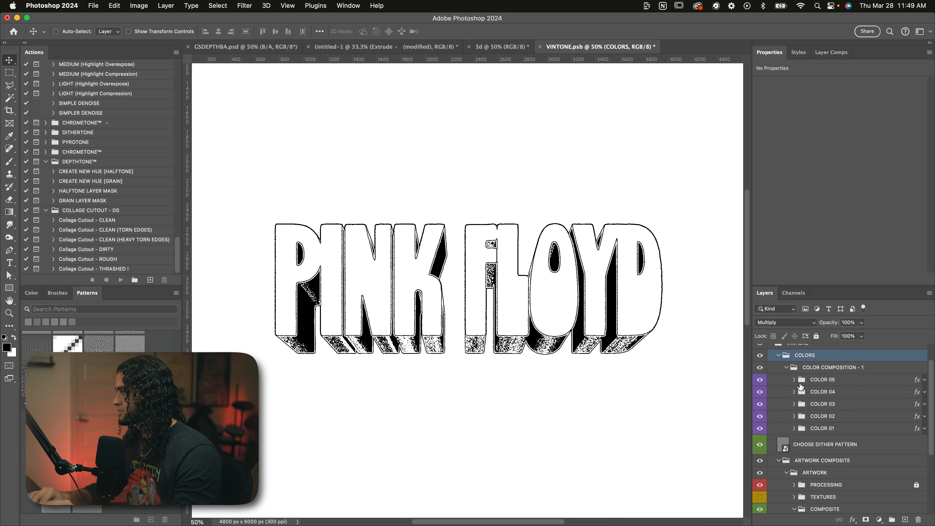
scroll(796, 383, up, 1)
click(785, 442)
scroll(827, 446, down, 1)
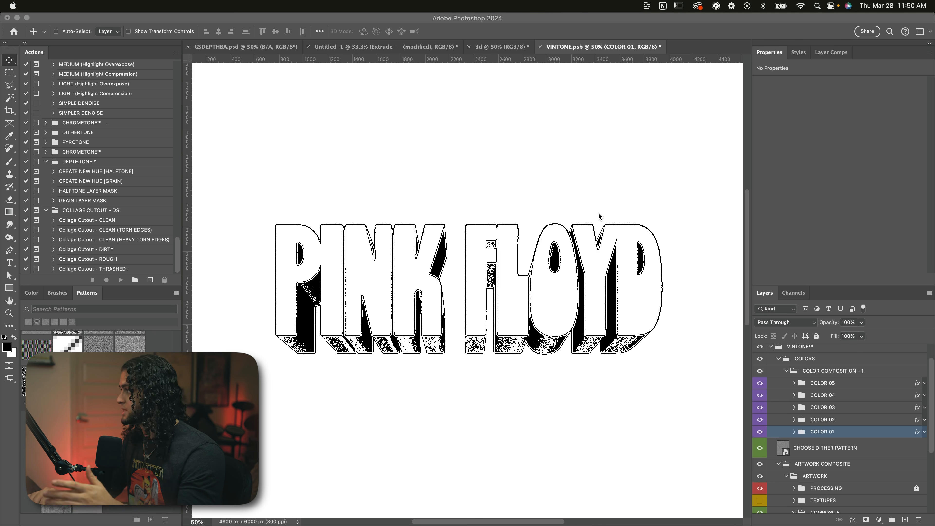
scroll(796, 397, down, 3)
click(794, 390)
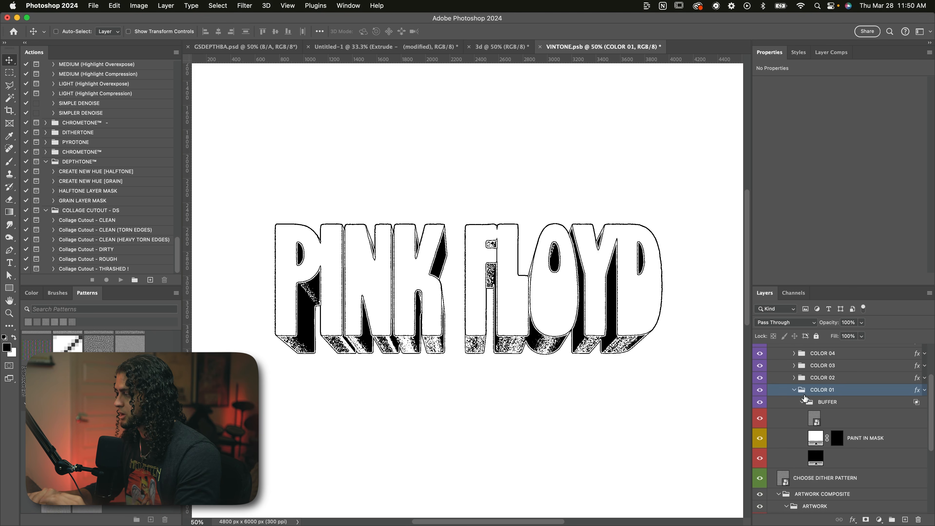
Step: Test a broad white brush stroke on COLOR 01's PAINT IN MASK mask across the lower lettering, inspect its edge and clear the mask
click(860, 441)
scroll(860, 438, down, 1)
click(837, 420)
key(b)
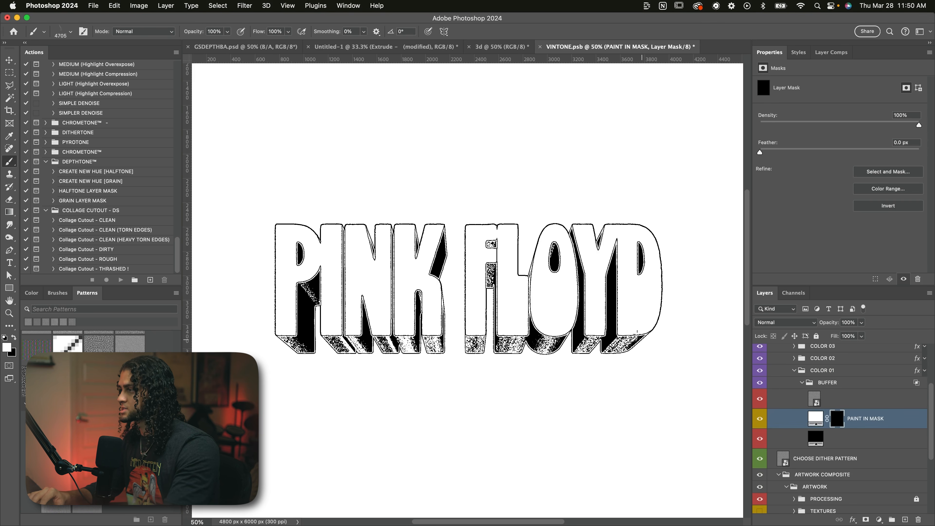
mouse_move(593, 319)
mouse_down()
mouse_move(627, 322)
mouse_move(411, 330)
mouse_up()
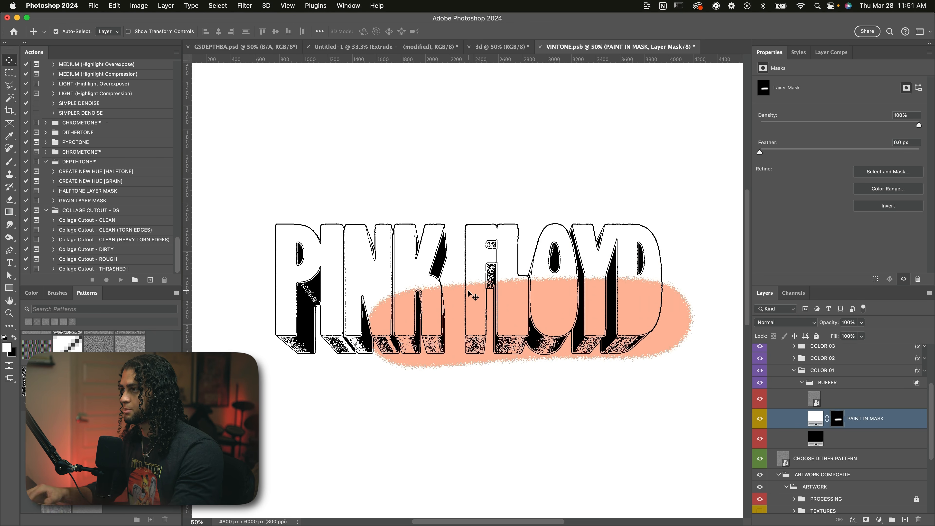
key(super+plus)
key(super+plus)
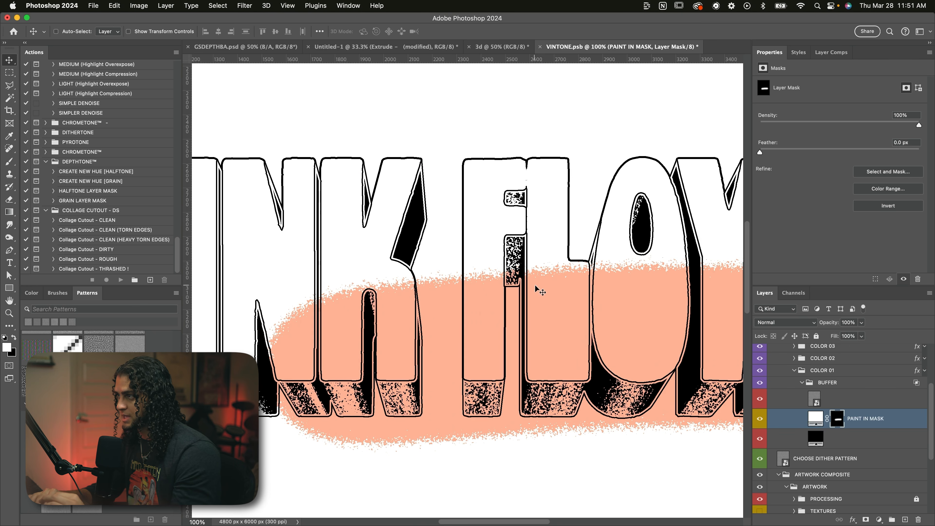
key(super+minus)
key(super+minus)
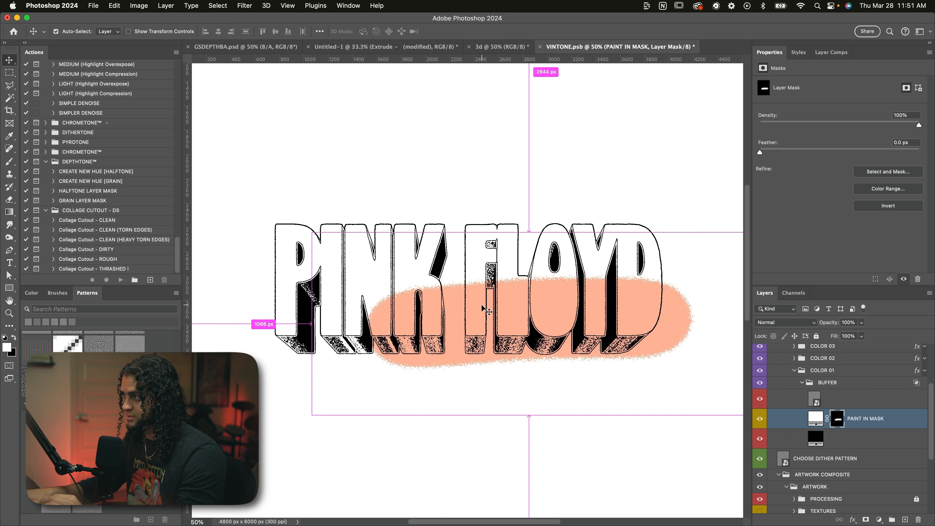
key(super+BackSpace)
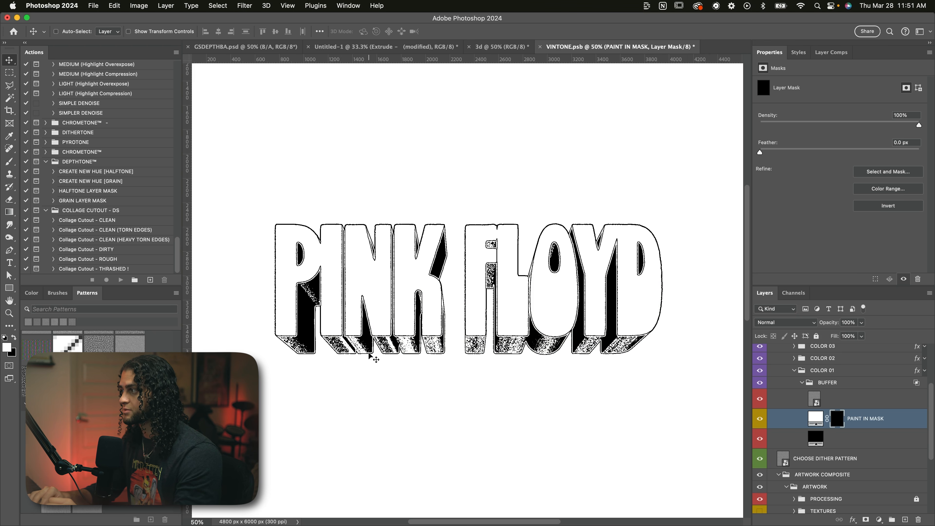
Step: Group COLOR 01's PAINT IN MASK layer, mask the group with a selection of the FRONT lettering and target the layer's own mask
scroll(812, 464, down, 5)
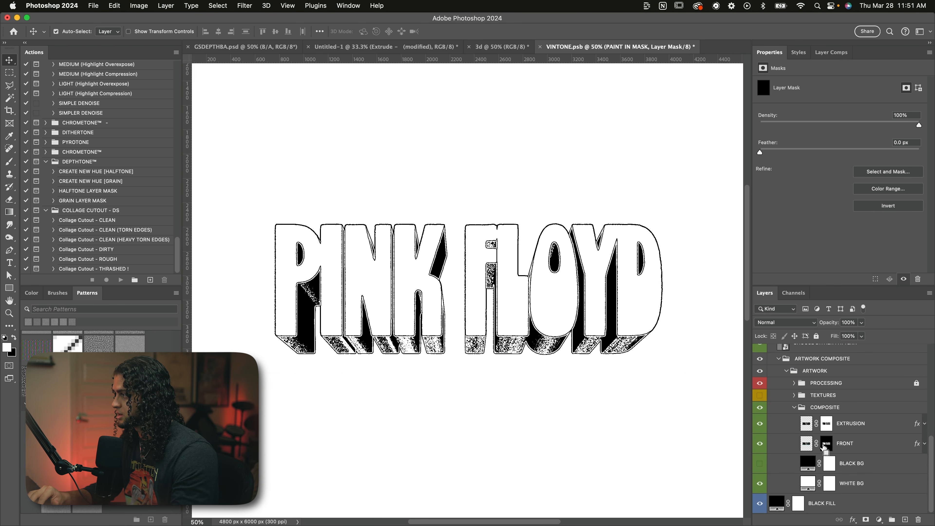
super+click(807, 442)
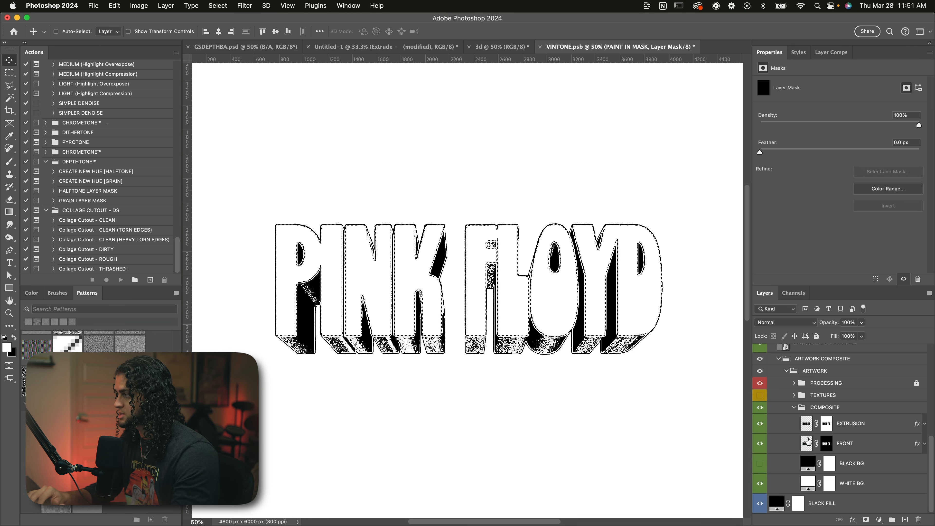
scroll(807, 441, up, 5)
click(853, 459)
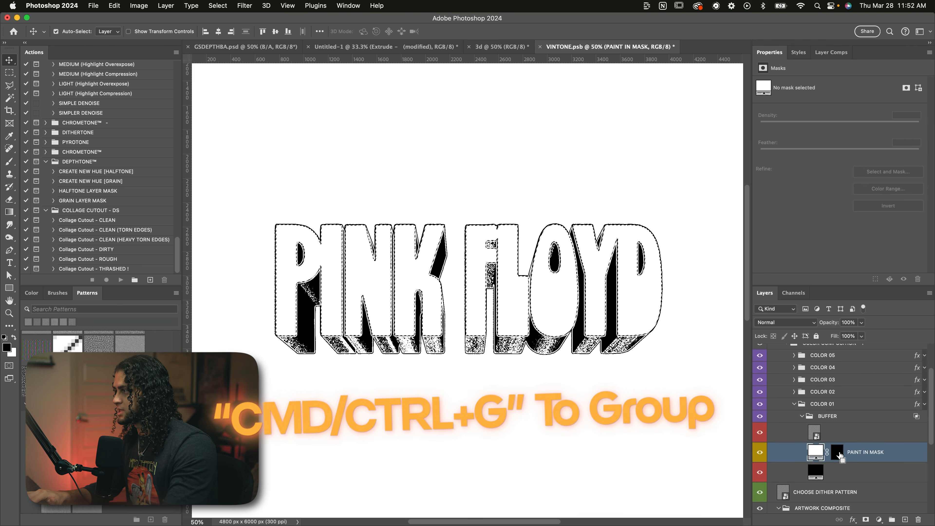
key(super+g)
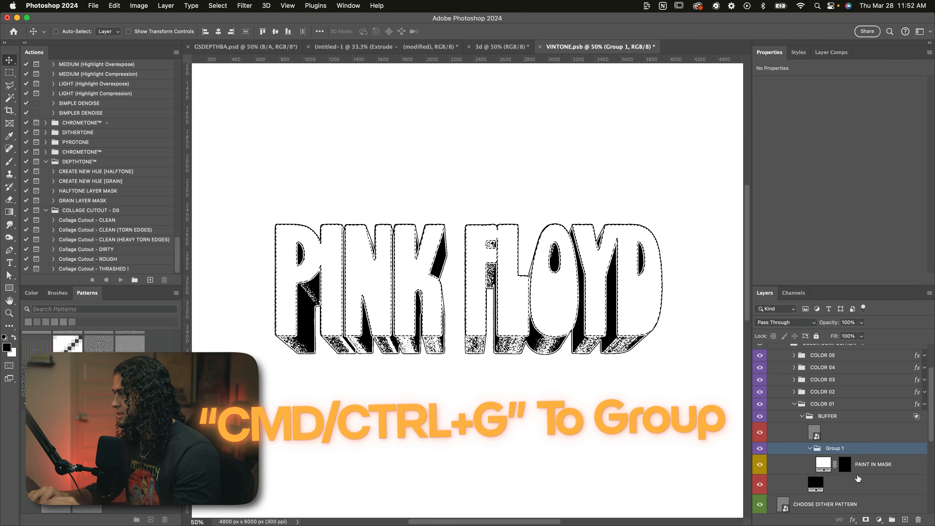
click(866, 519)
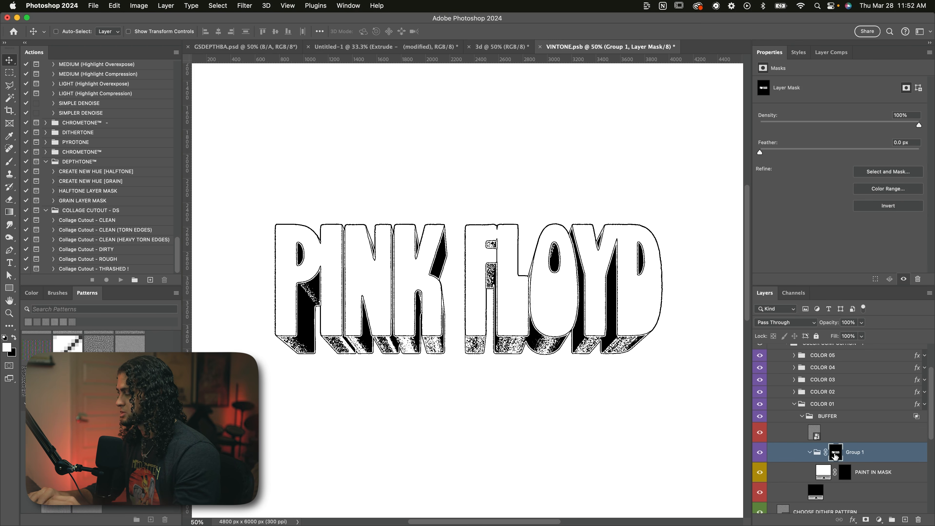
click(845, 473)
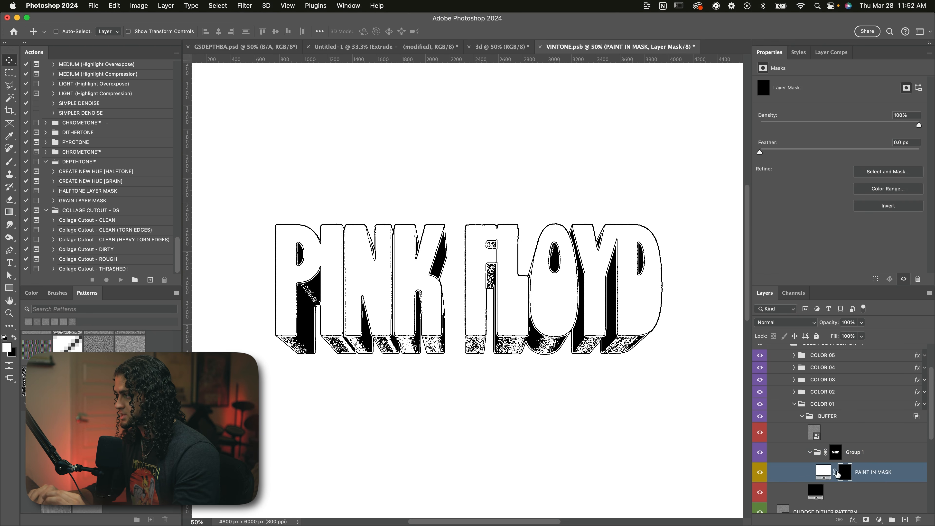
Step: Paint white across the entire lettering on COLOR 01's PAINT IN MASK mask so the color fills all the letter fronts
scroll(837, 474, down, 2)
key(b)
mouse_move(649, 295)
mouse_down()
mouse_move(439, 324)
mouse_move(586, 350)
mouse_move(676, 326)
mouse_move(561, 269)
mouse_move(537, 267)
mouse_move(627, 255)
mouse_move(436, 253)
mouse_move(626, 281)
mouse_move(311, 262)
mouse_move(364, 313)
mouse_up()
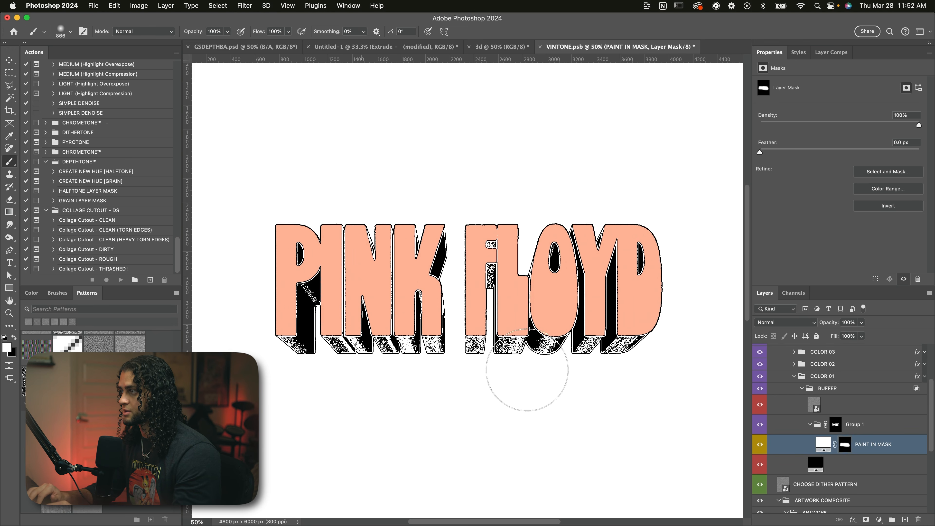
mouse_move(412, 341)
mouse_down()
mouse_move(246, 340)
mouse_move(693, 321)
mouse_up()
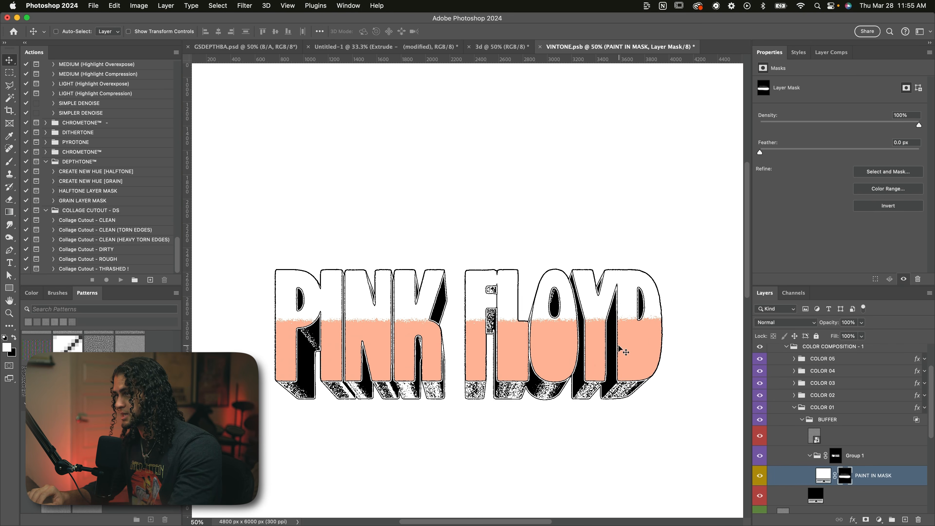
drag(291, 292, 689, 309)
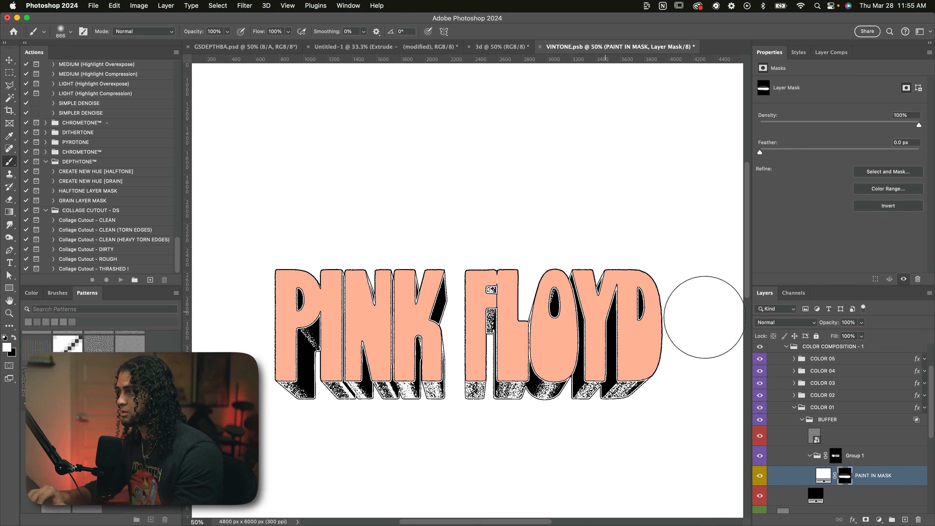
key(v)
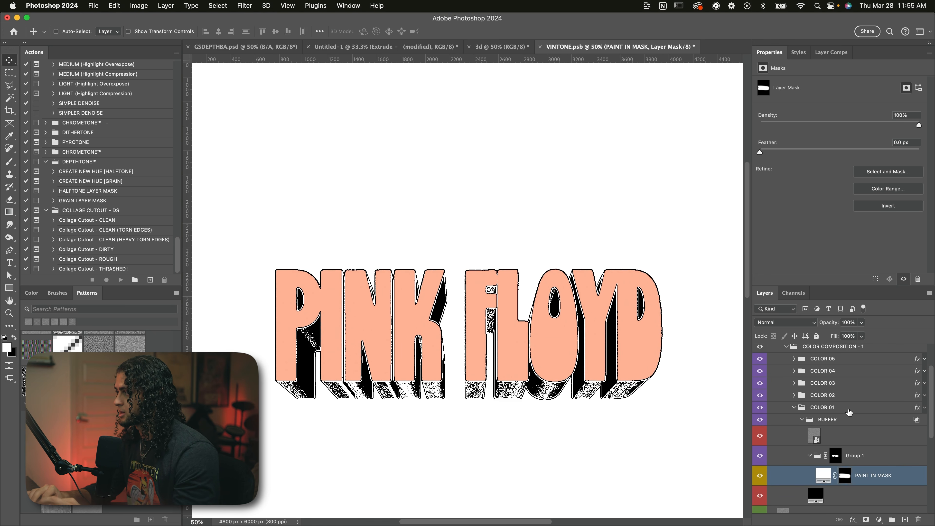
Step: Set the COLOR 01 group's Color Overlay to light pink f6a4f3 and apply the layer style
click(802, 408)
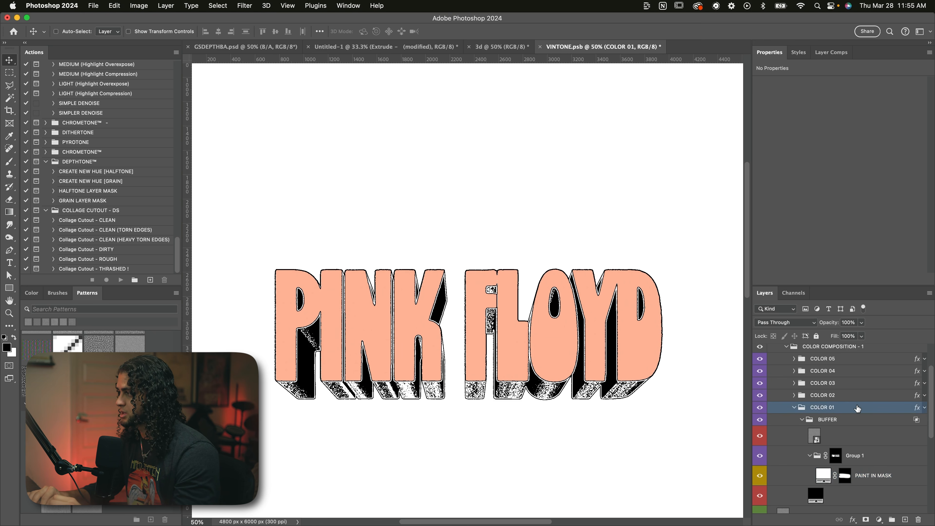
double_click(844, 410)
click(636, 244)
drag(642, 111, 728, 104)
click(873, 144)
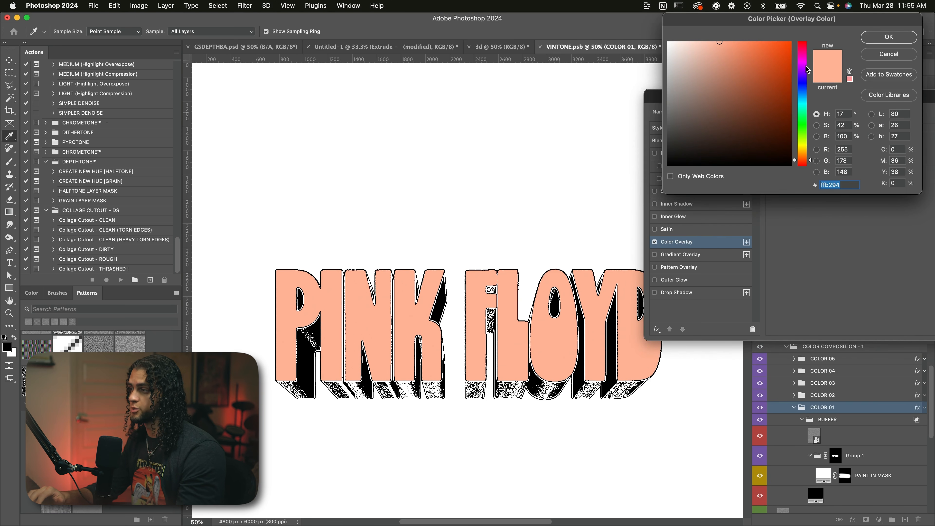
drag(806, 66, 806, 61)
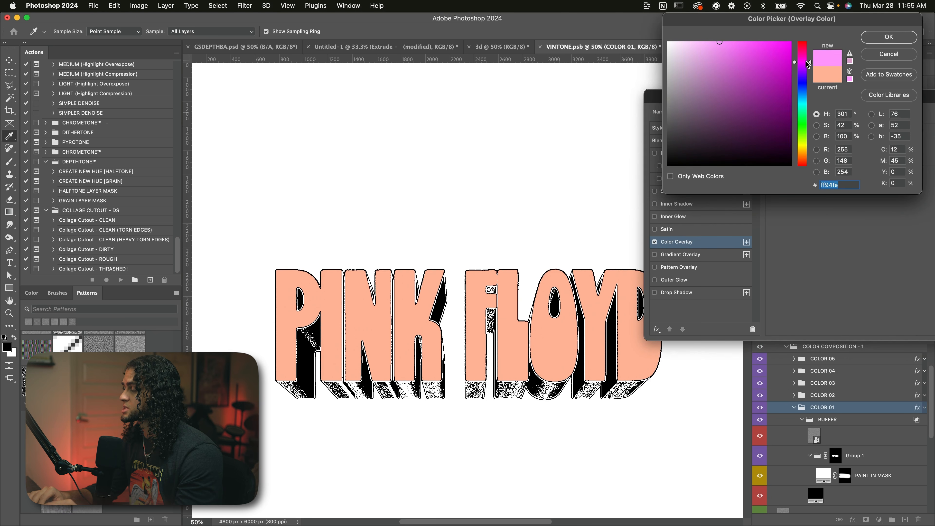
click(889, 37)
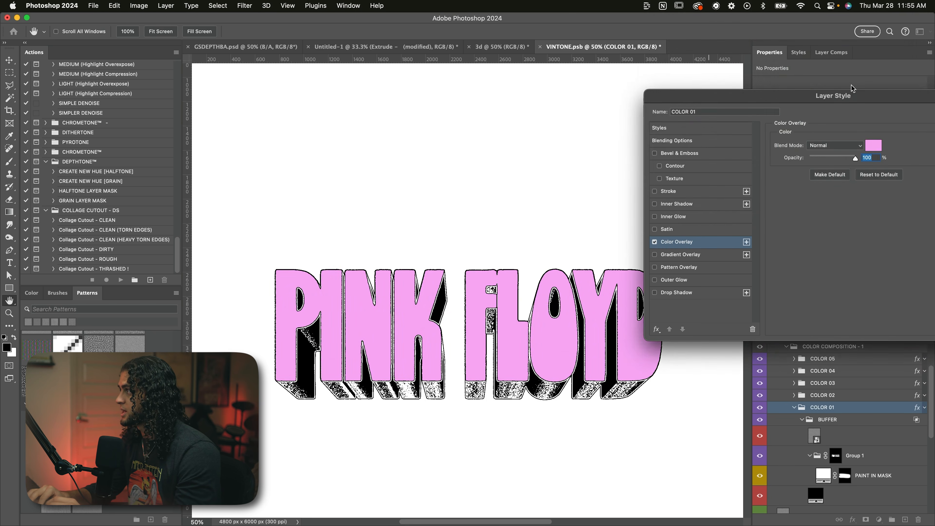
drag(850, 90, 646, 90)
click(777, 116)
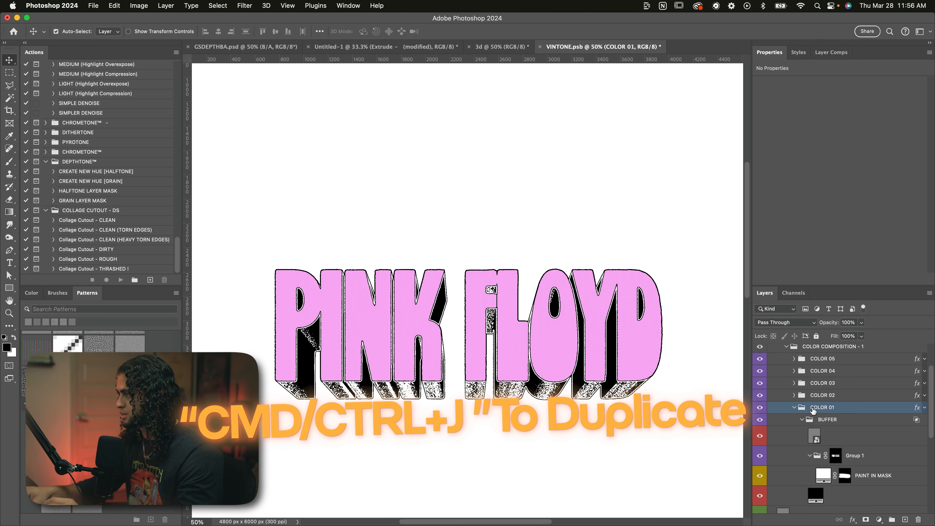
Step: Duplicate the COLOR 01 group and change the copy's Color Overlay to orange
key(super+j)
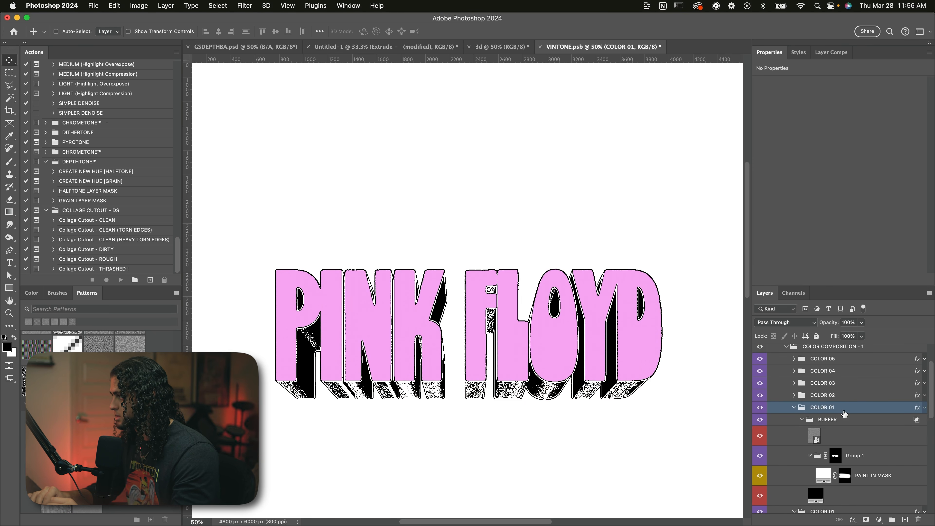
scroll(825, 402, down, 1)
double_click(854, 400)
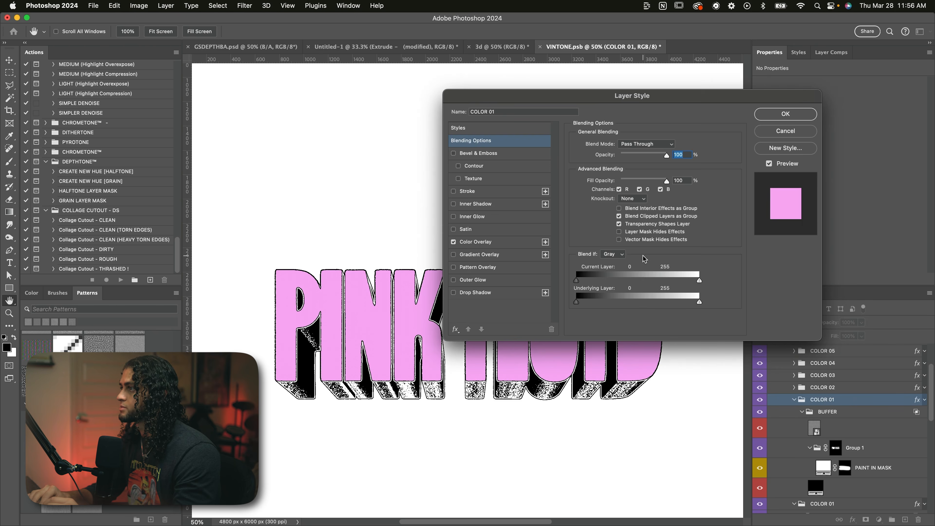
click(478, 242)
click(671, 149)
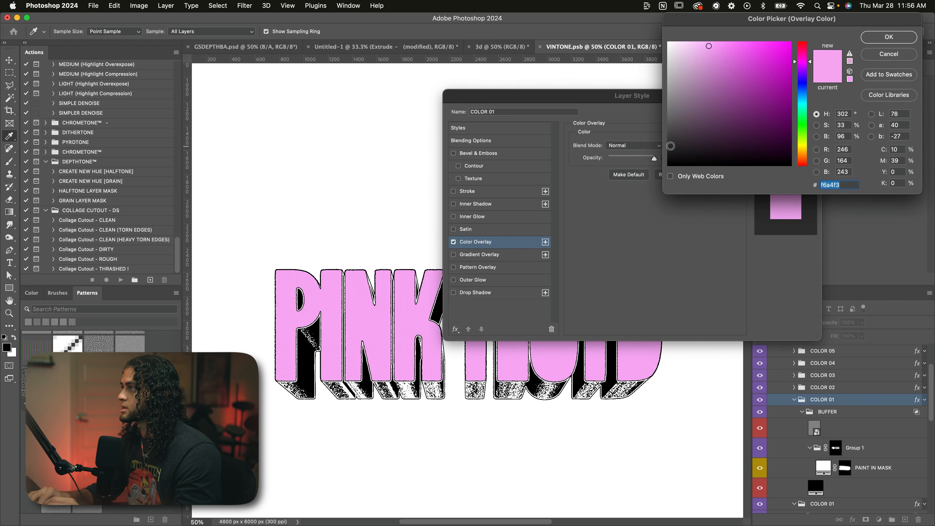
click(801, 156)
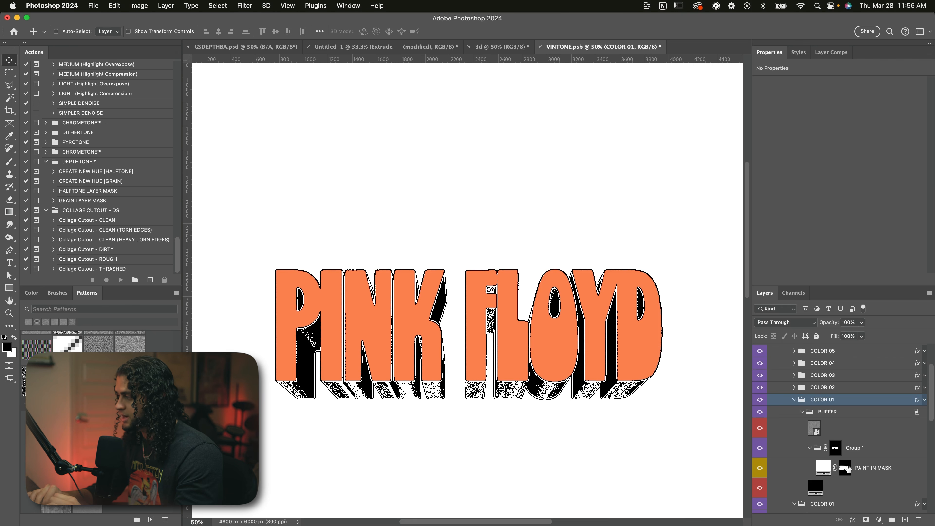
Step: Paint the orange off the letter fronts in black on the copy's PAINT IN MASK mask, using brush sizes from 1300 to 900
click(847, 468)
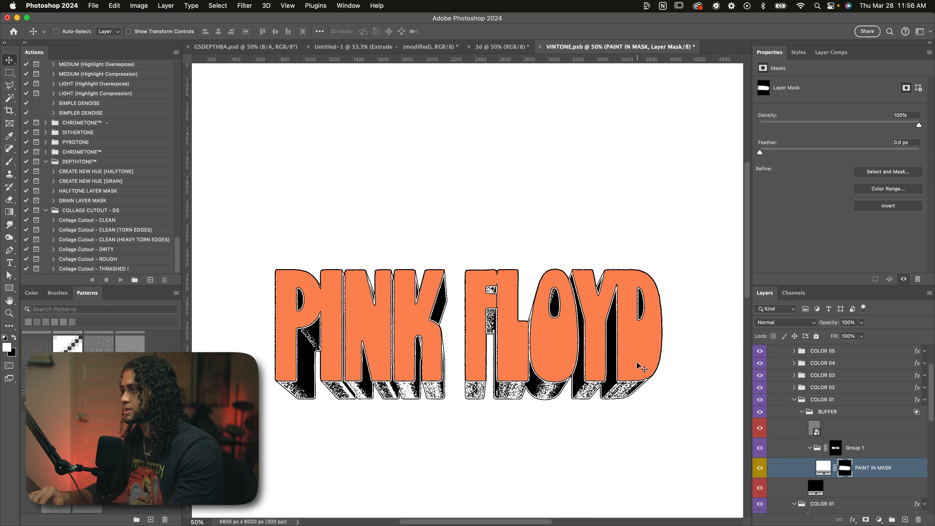
scroll(854, 444, down, 2)
key(b)
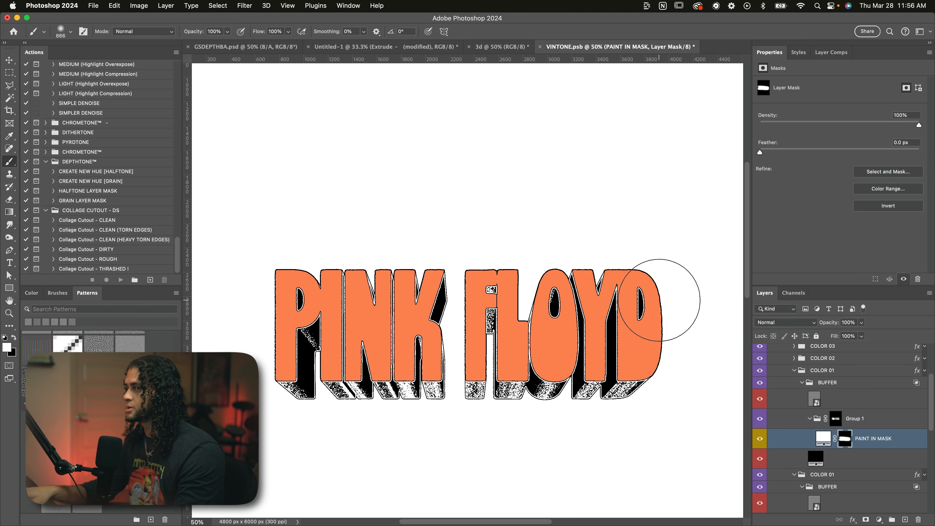
key(bracketright)
key(bracketright)
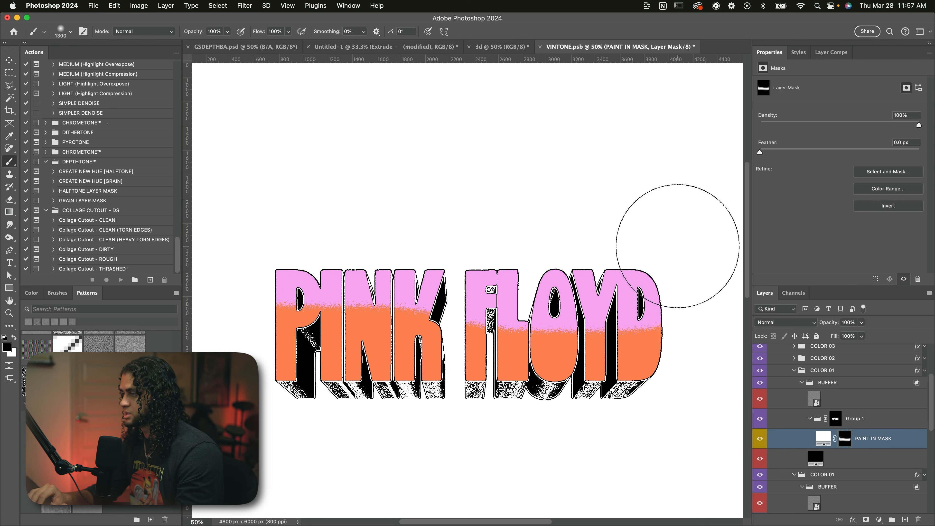
mouse_move(679, 247)
mouse_down()
mouse_move(190, 243)
mouse_move(688, 255)
mouse_up()
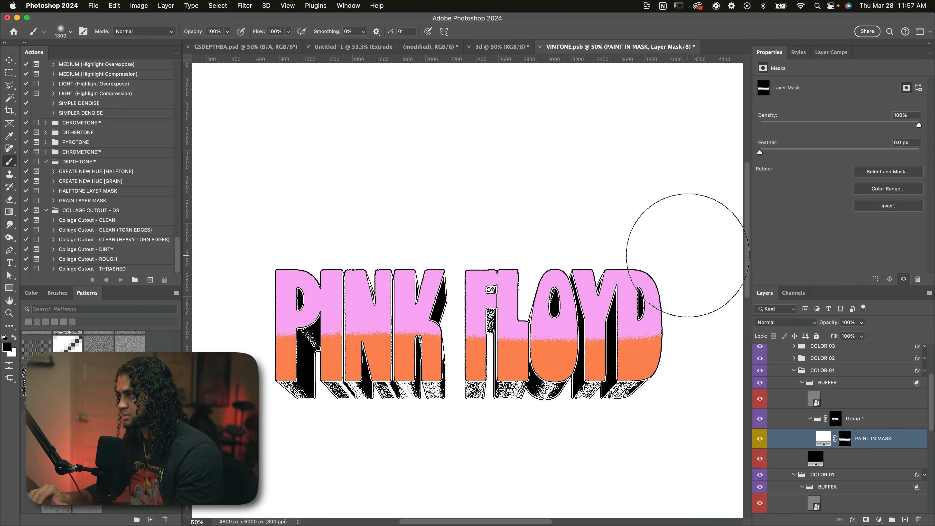
drag(668, 346, 216, 345)
key(bracketleft)
key(bracketleft)
key(bracketleft)
key(bracketleft)
scroll(291, 348, left, 4)
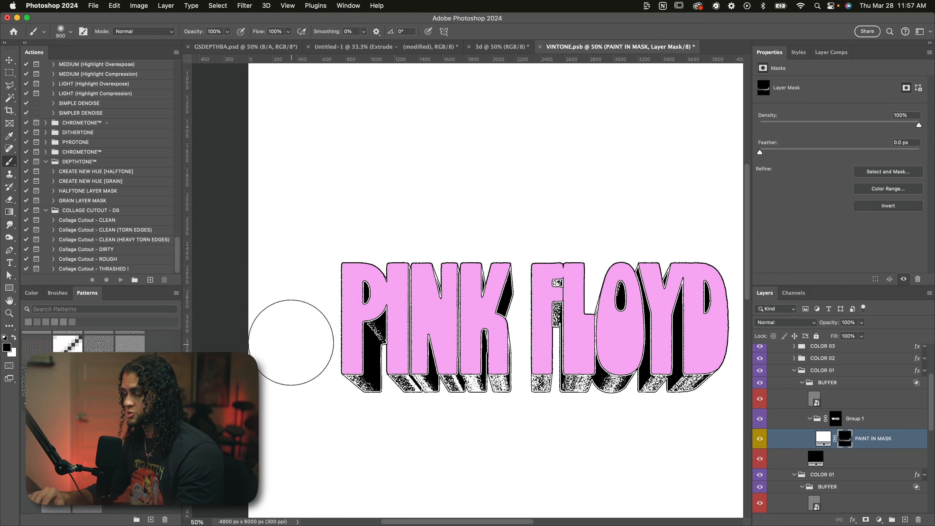
Step: Paint white on the orange copy's mask across the lower half of the lettering
key(x)
scroll(258, 339, right, 2)
scroll(256, 343, right, 5)
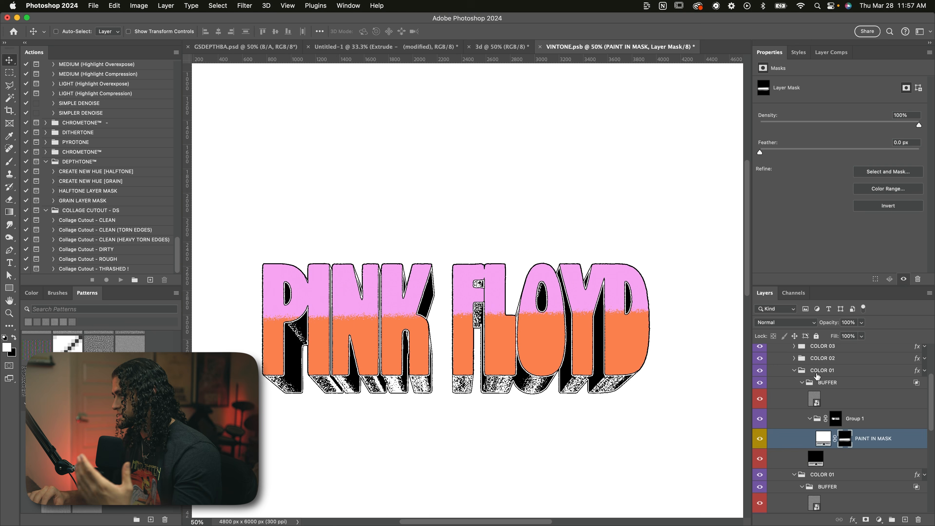
Step: Duplicate the orange COLOR 01 group and set the new copy's Color Overlay to yellow-orange fbc463
click(823, 371)
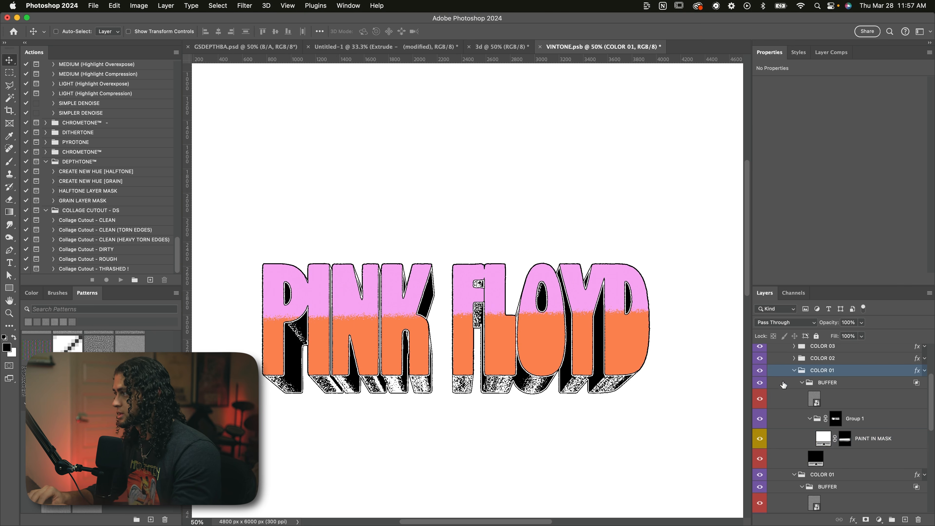
key(super+j)
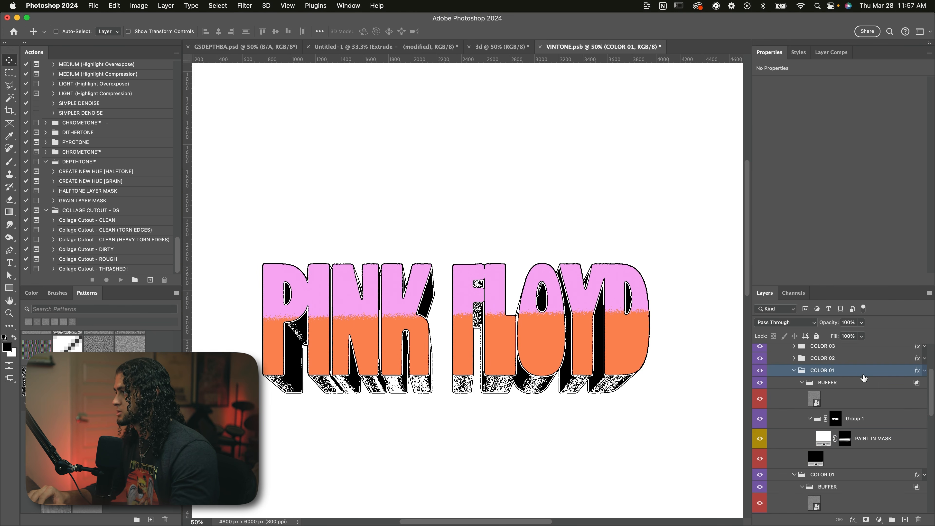
double_click(861, 373)
click(477, 244)
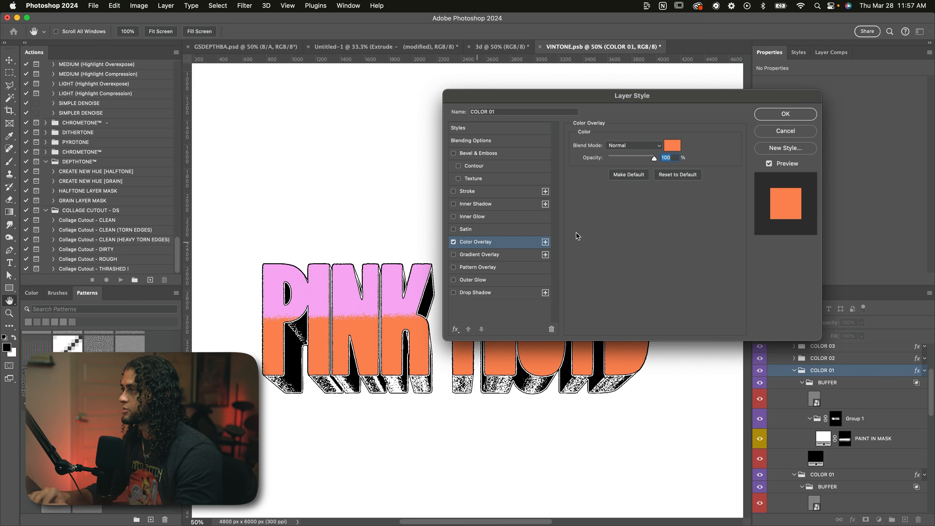
drag(615, 93, 796, 90)
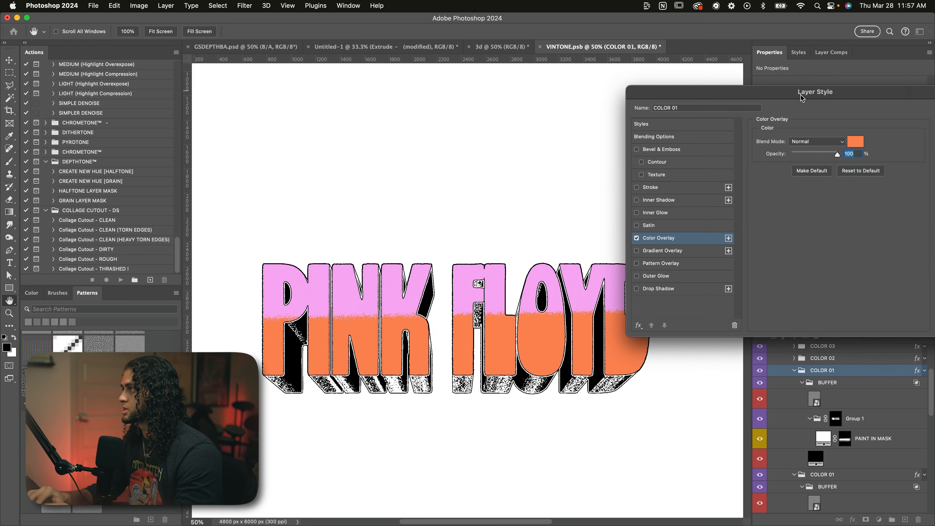
click(856, 141)
click(803, 152)
drag(696, 47, 744, 43)
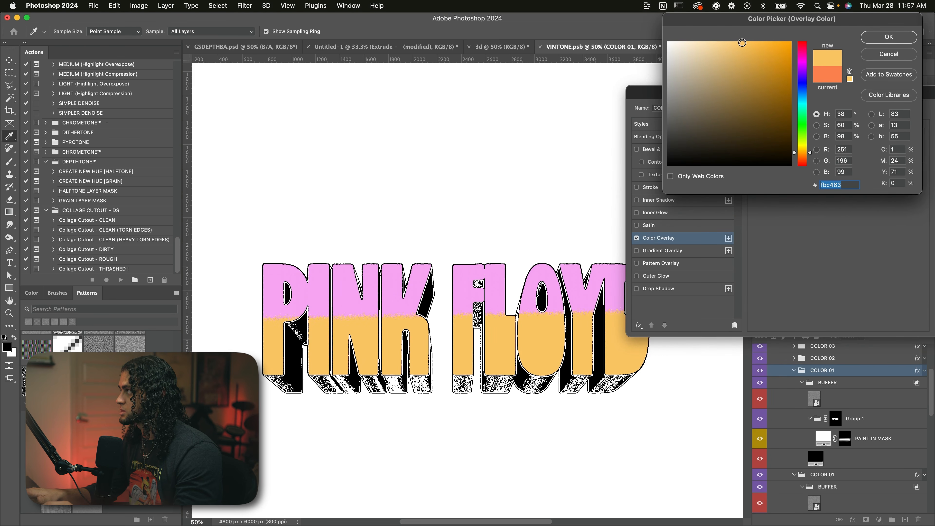
key(Return)
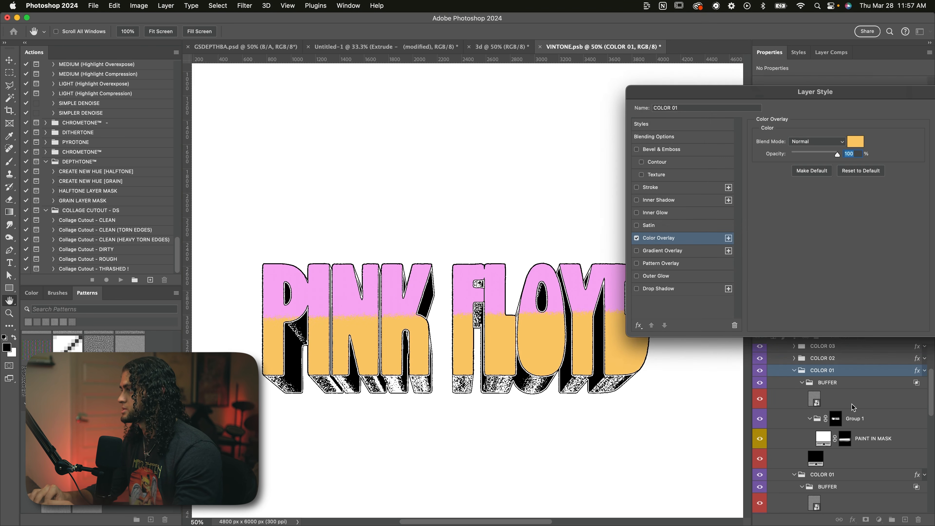
key(Return)
Step: Repaint the yellow copy's PAINT IN MASK mask so yellow fills only the letter bottoms below a band of orange
click(845, 439)
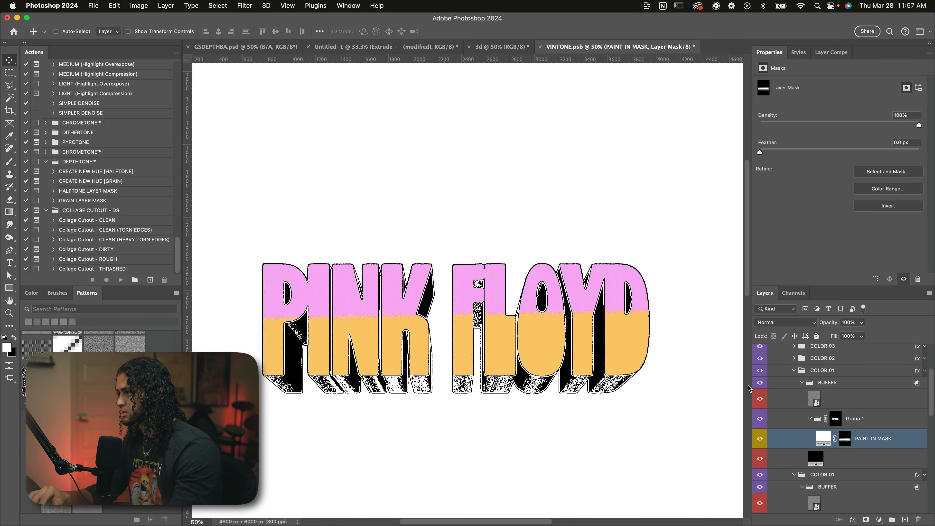
key(b)
key(x)
key(x)
drag(684, 344, 307, 344)
key(x)
mouse_move(267, 386)
mouse_down()
mouse_move(693, 382)
mouse_move(280, 376)
mouse_up()
key(v)
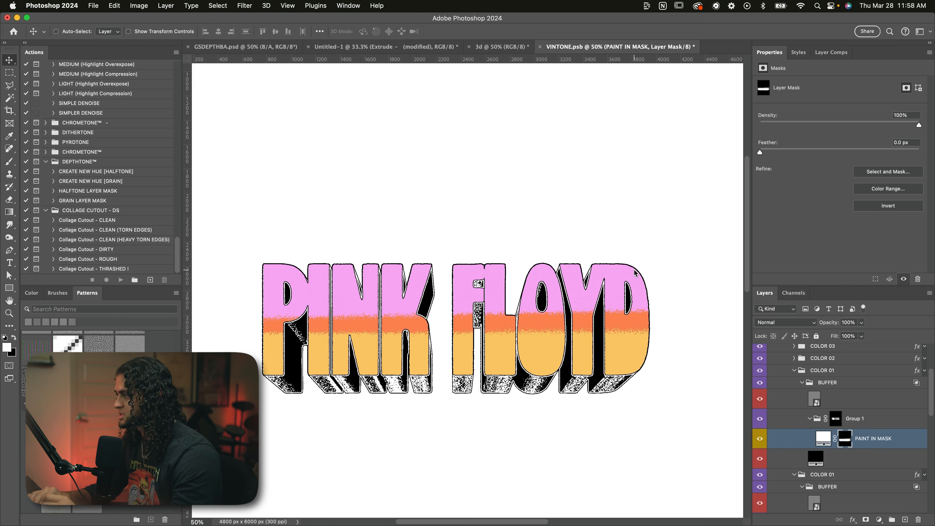
Step: Change the Color Overlay of the lowest COLOR 01 group to a more saturated pink around ff77d7
scroll(805, 420, down, 3)
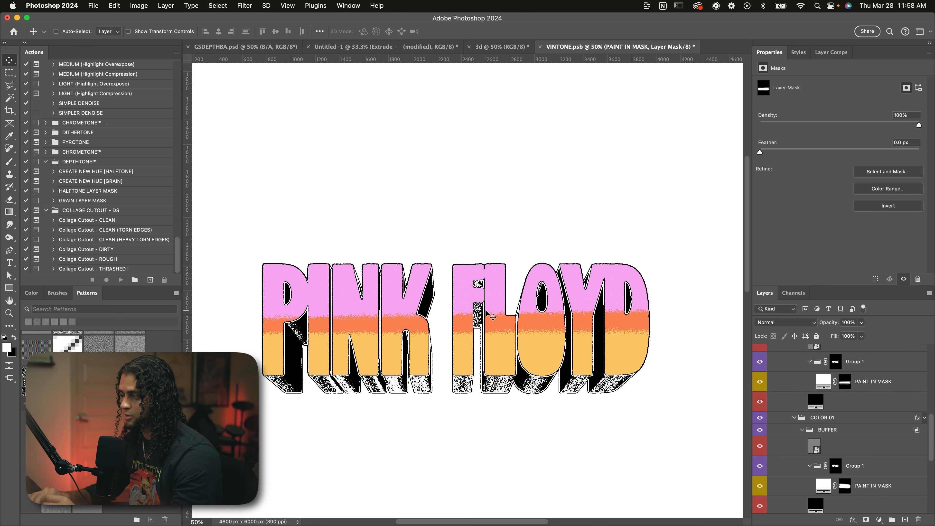
scroll(916, 445, down, 2)
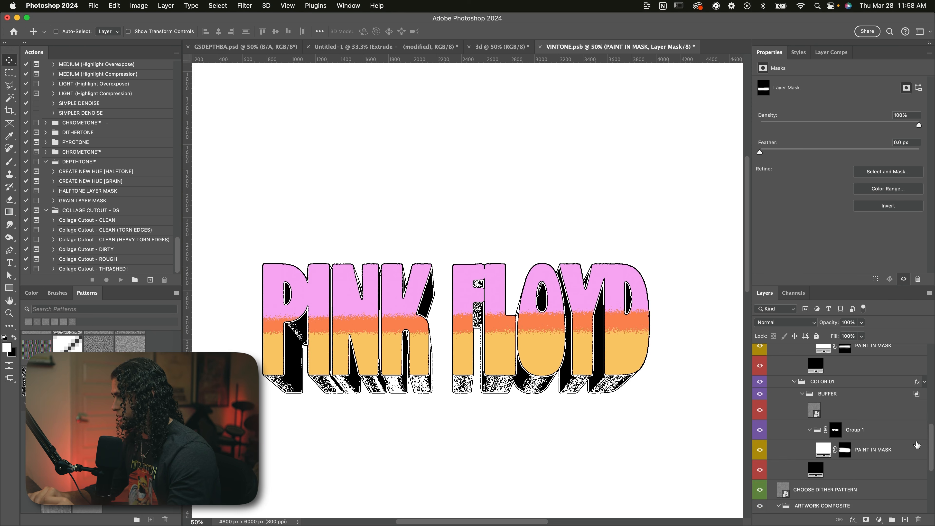
double_click(837, 383)
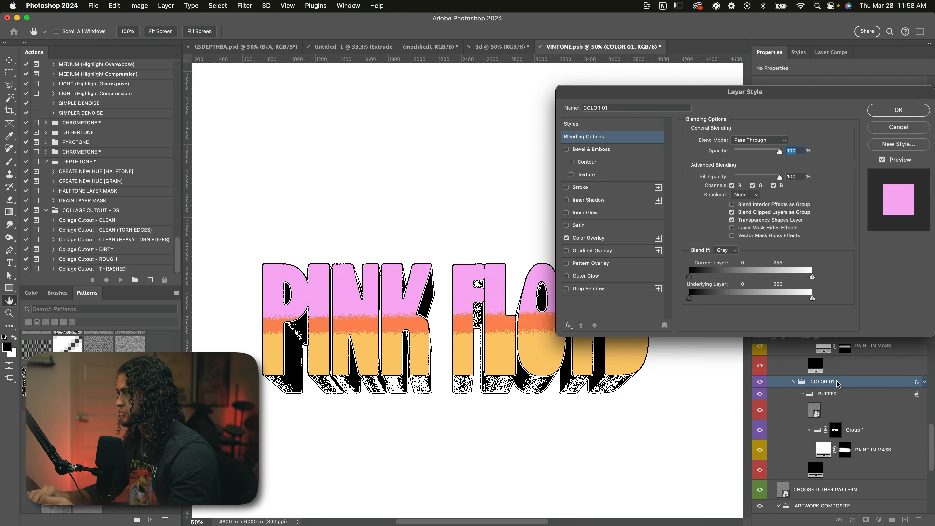
click(587, 238)
click(787, 142)
click(799, 57)
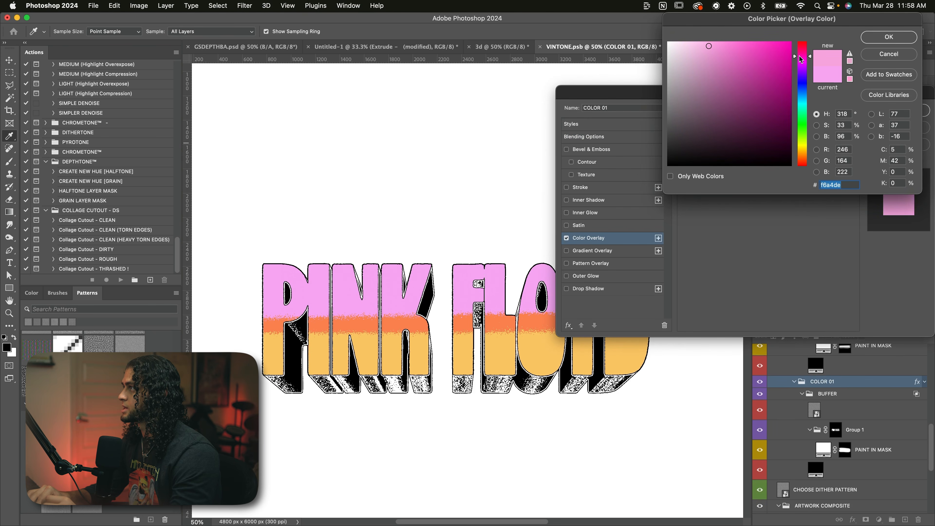
click(735, 42)
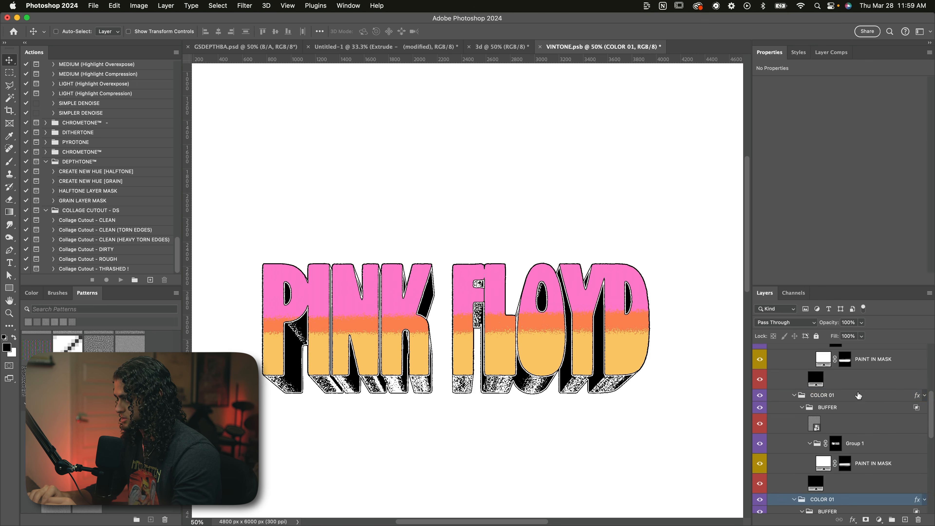
Step: Shift the Color Overlay of the middle COLOR 01 group to a redder orange
double_click(858, 395)
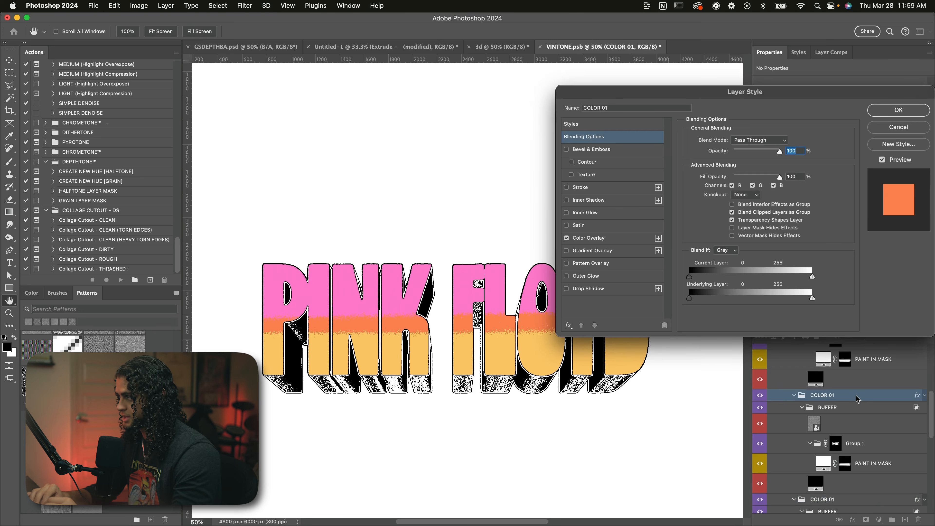
key(Return)
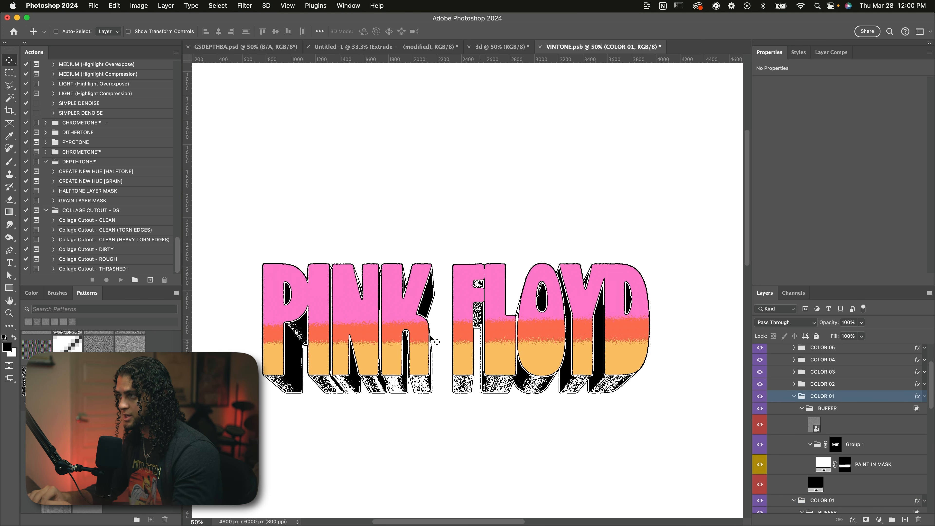
Step: Collapse the three COLOR 01 groups and bring the COMPOSITE group's EXTRUSION and FRONT layers into view
click(794, 396)
click(794, 408)
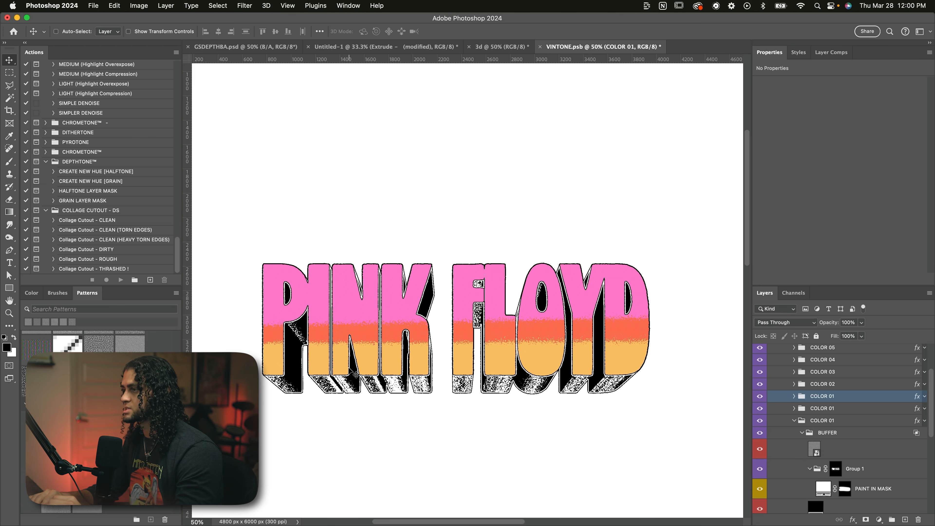
click(798, 432)
scroll(795, 422, down, 5)
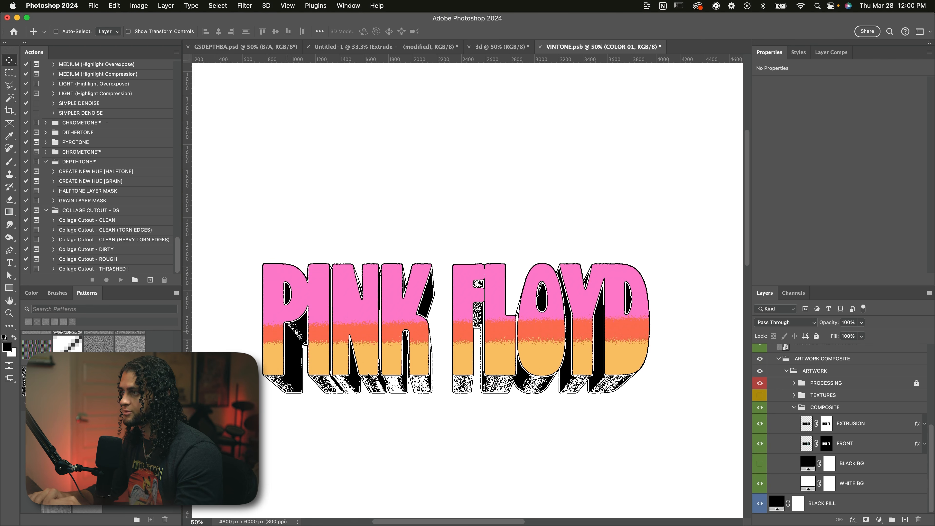
Step: Expand the COLOR 02 group and load the combined outlines of the COMPOSITE group's FRONT and EXTRUSION layers as a selection
scroll(825, 398, up, 4)
click(811, 389)
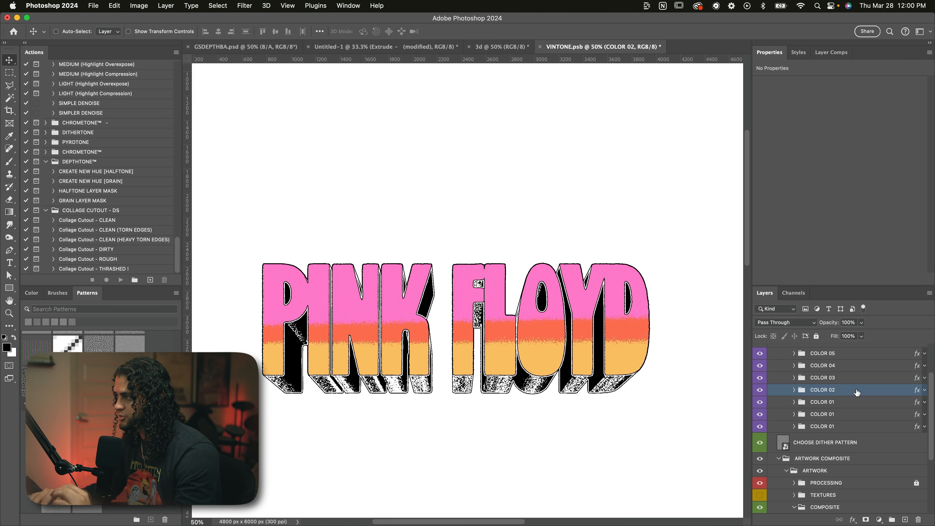
click(794, 390)
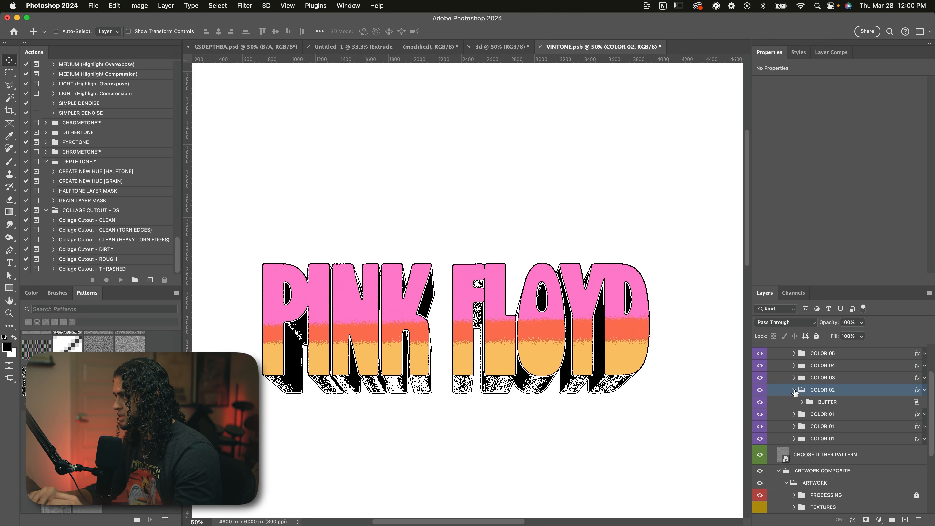
scroll(810, 424, down, 4)
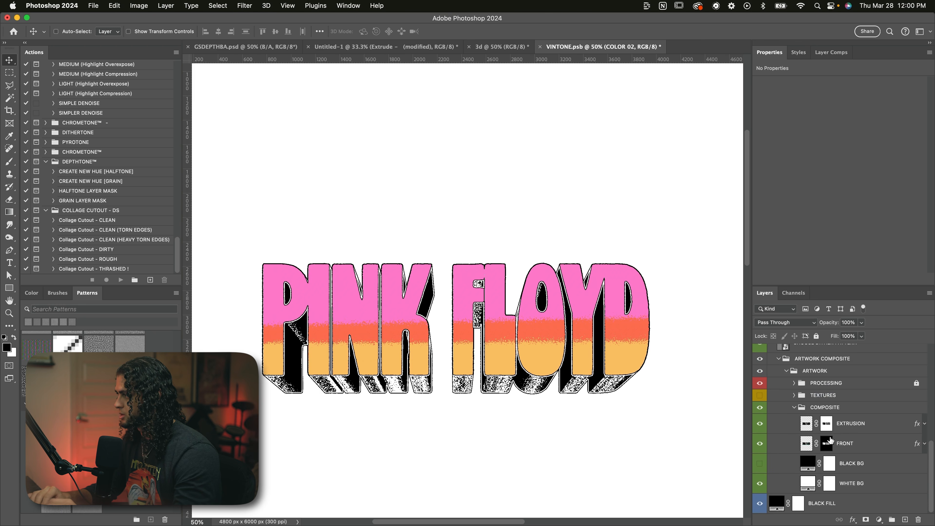
click(813, 439)
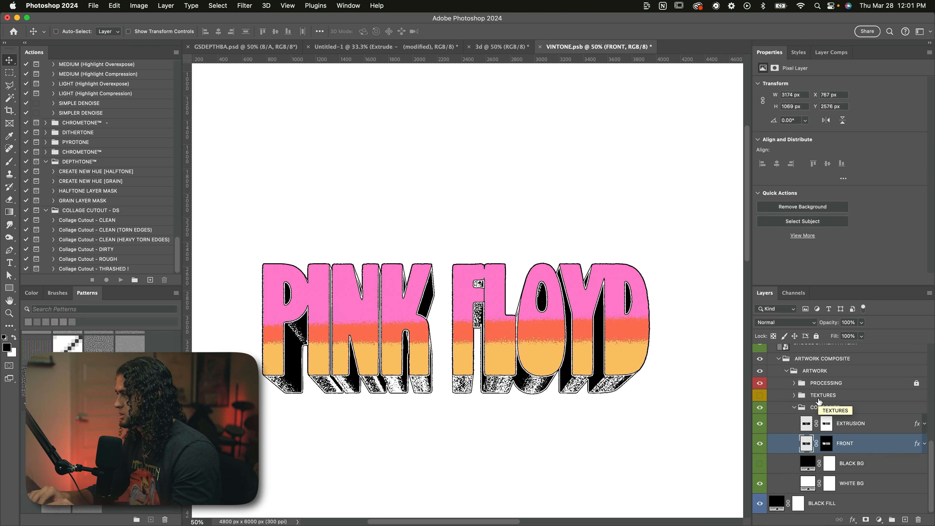
super+click(805, 424)
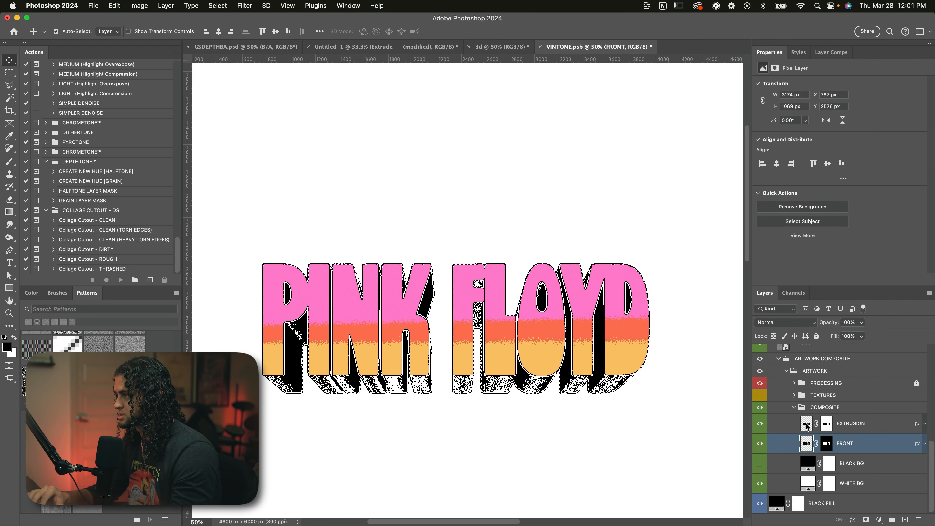
Step: Fill the selected lettering with white on COLOR 02's PAINT IN MASK mask and deselect
scroll(814, 406, up, 5)
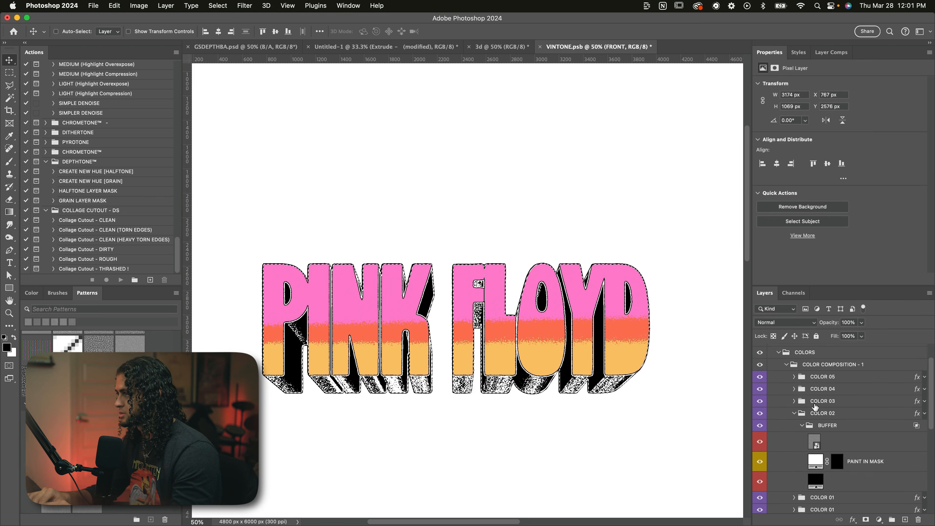
scroll(824, 423, down, 1)
click(837, 479)
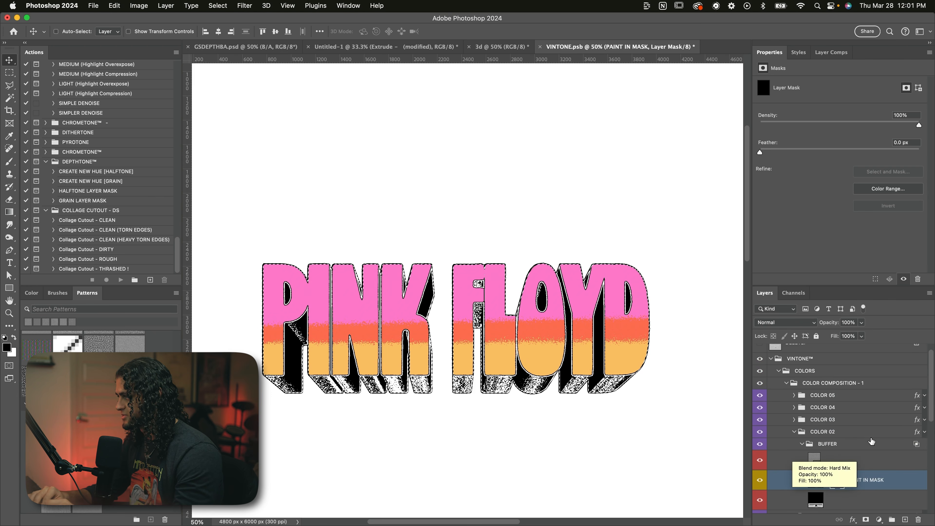
scroll(842, 439, down, 2)
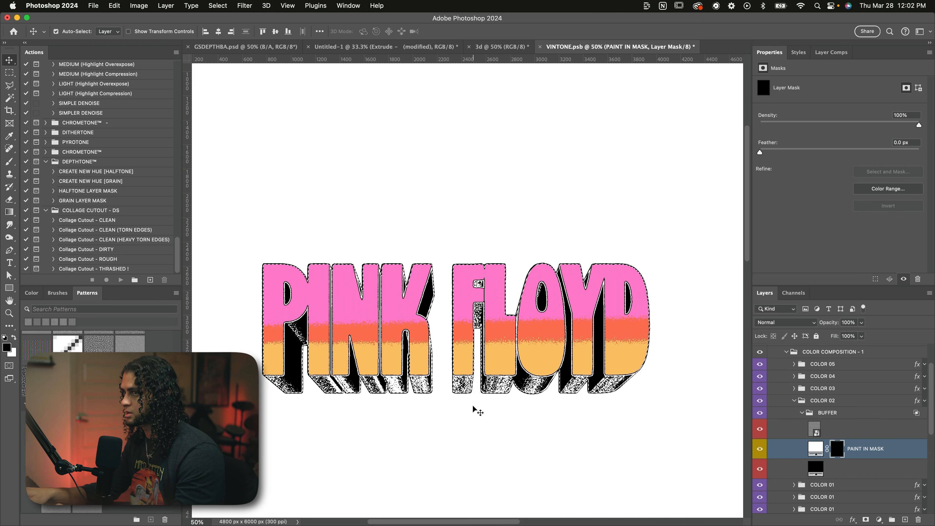
key(super+BackSpace)
key(super+d)
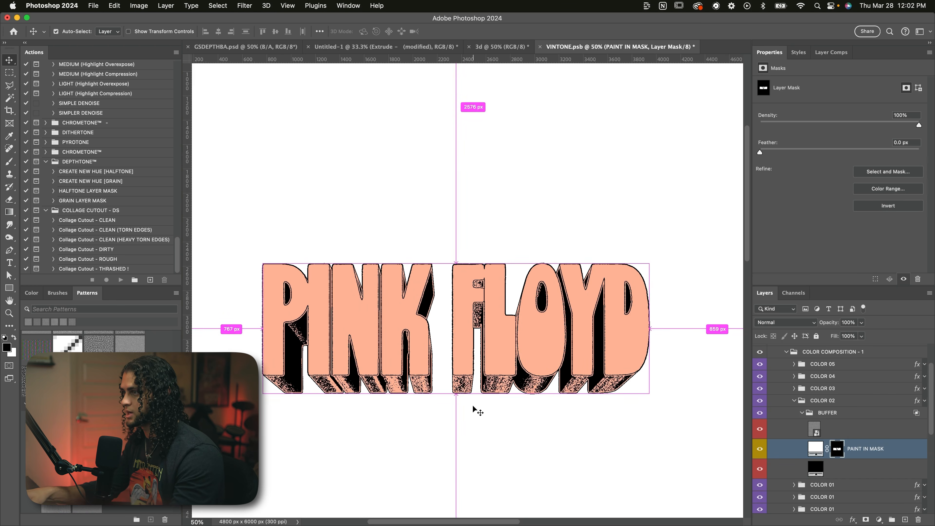
Step: Move the collapsed COLOR 02 group below the three COLOR 01 groups and set its Color Overlay to pink ff77ca
click(795, 400)
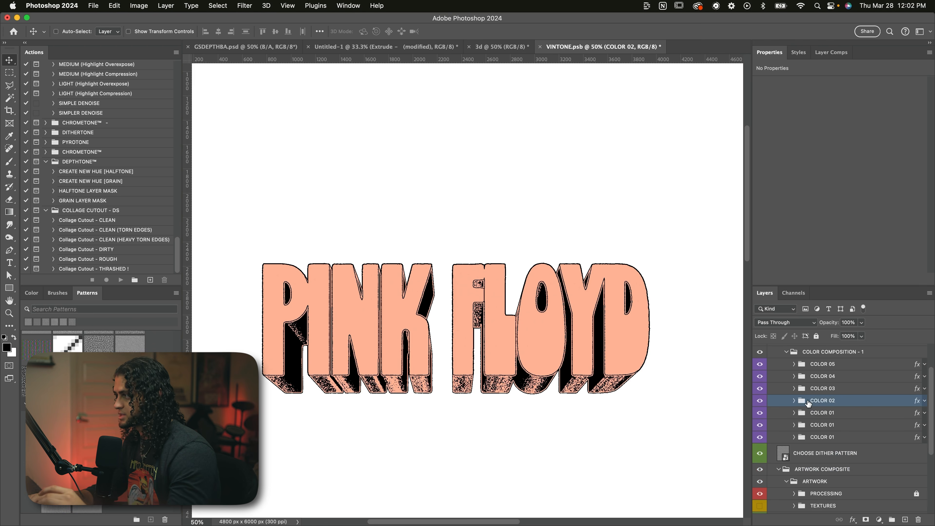
drag(816, 403, 817, 444)
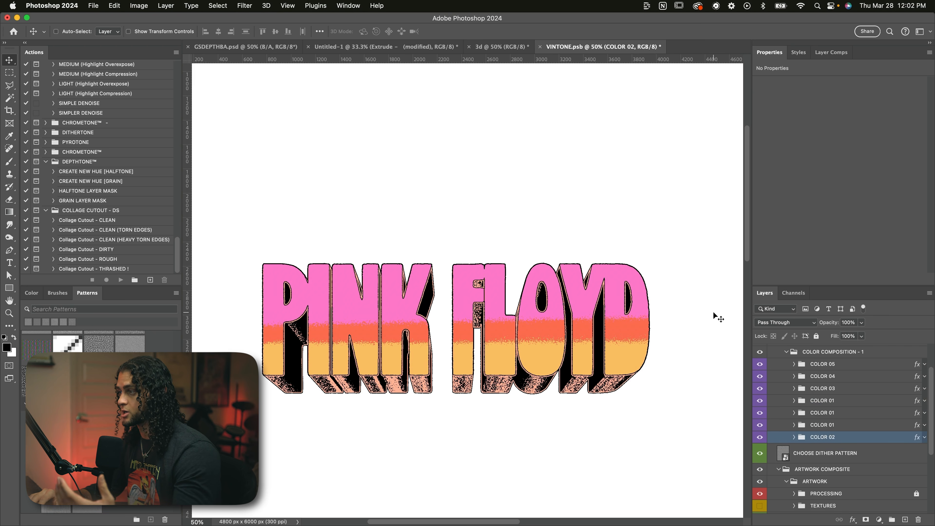
double_click(855, 439)
click(596, 237)
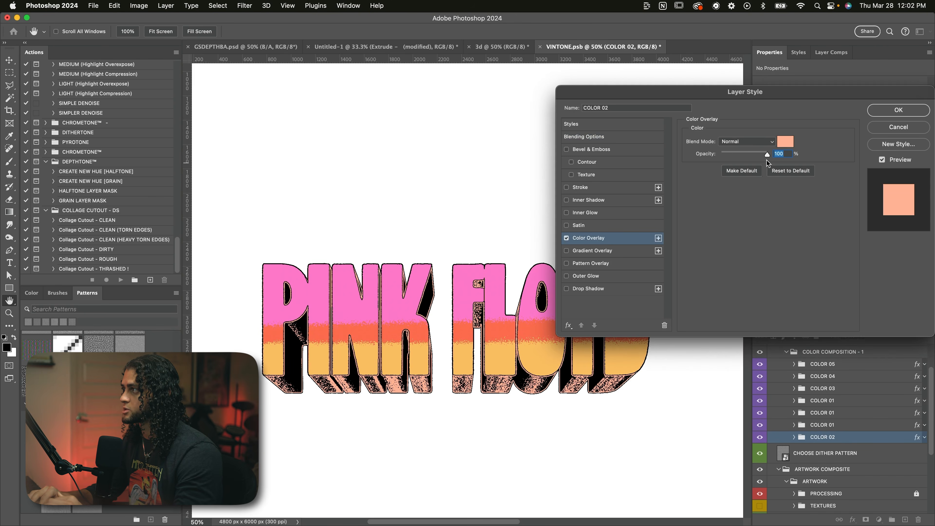
click(781, 144)
text(ff77ca)
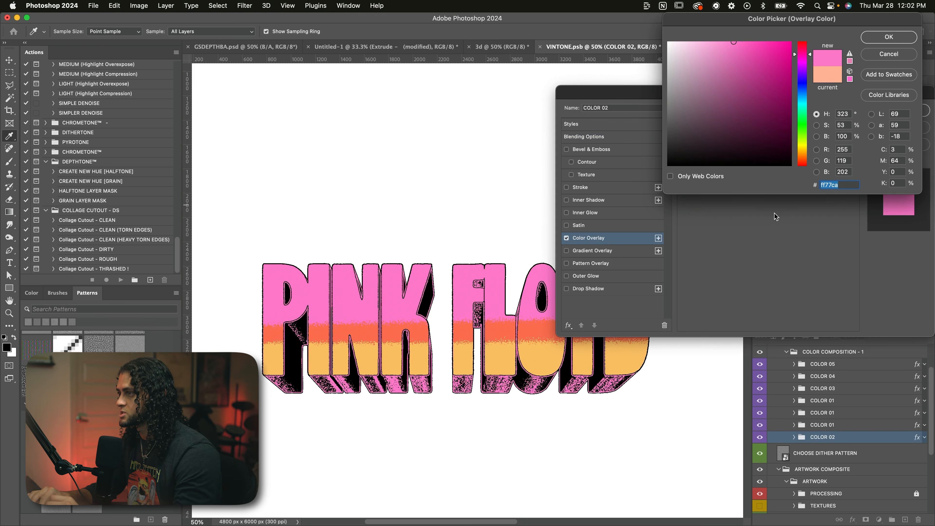
scroll(492, 336, left, 2)
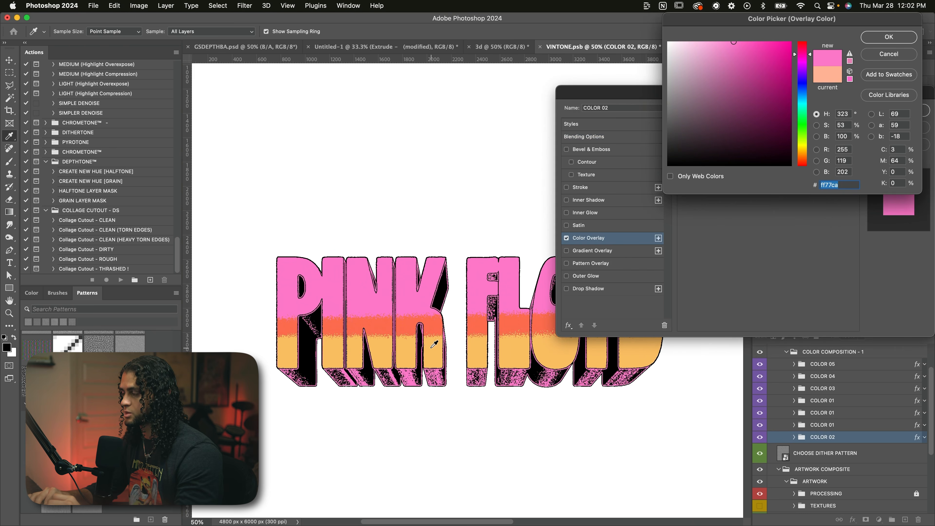
scroll(432, 331, up, 3)
scroll(432, 332, right, 1)
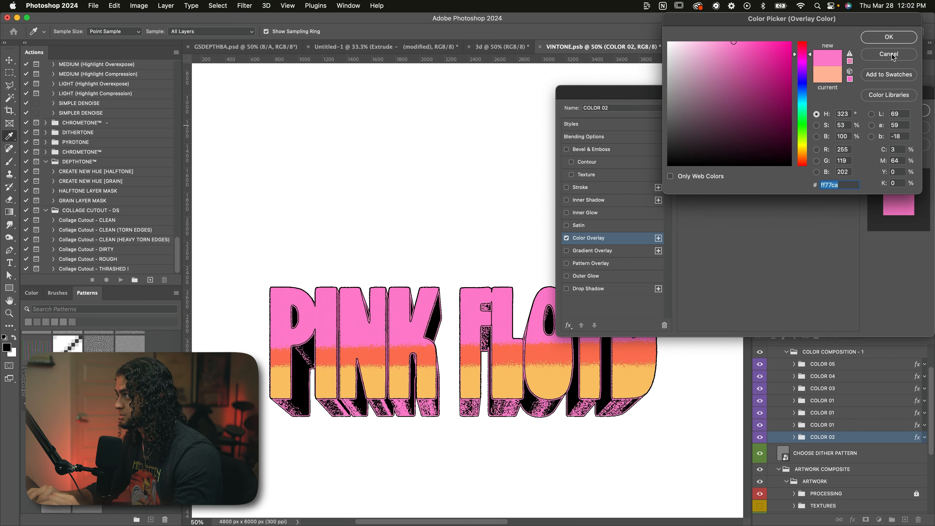
click(890, 41)
click(902, 110)
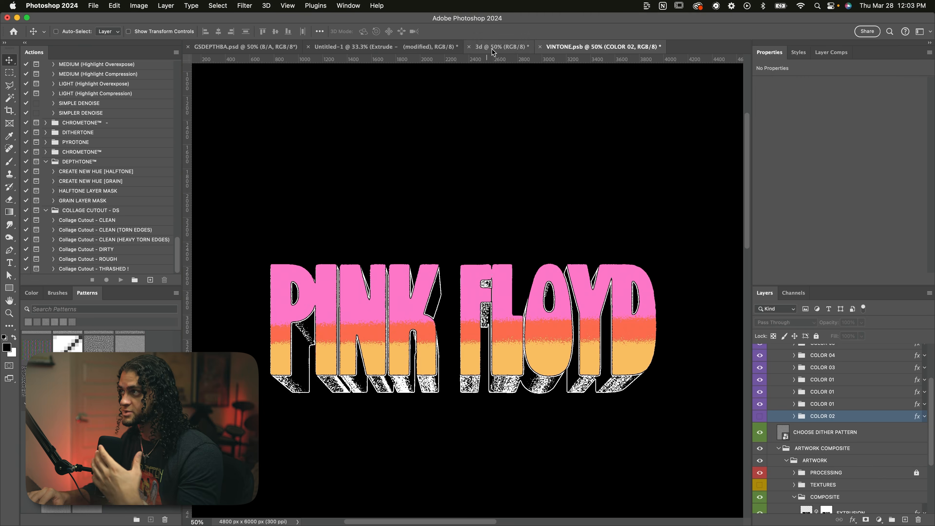
Step: Compare the black-and-white lettering in the 3d document with the coloured version in VINTONE.psb
click(501, 47)
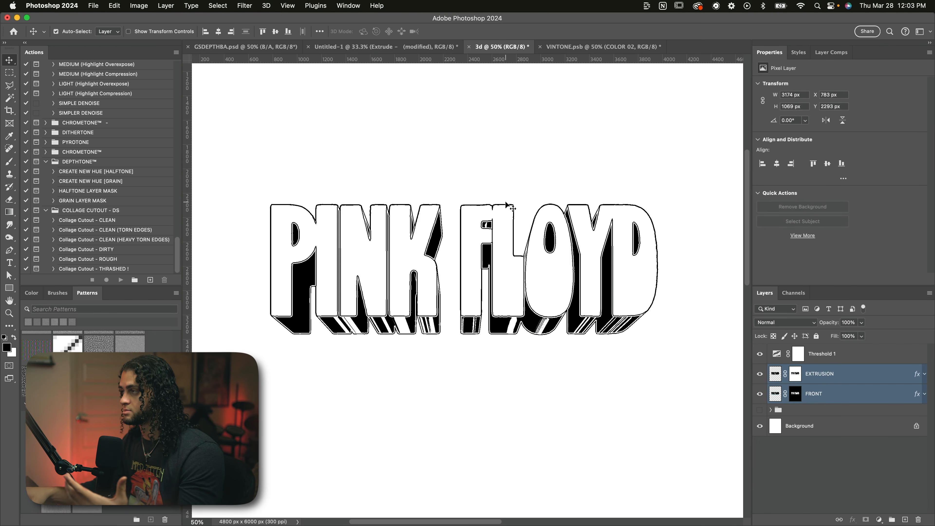
key(super+minus)
key(super+equal)
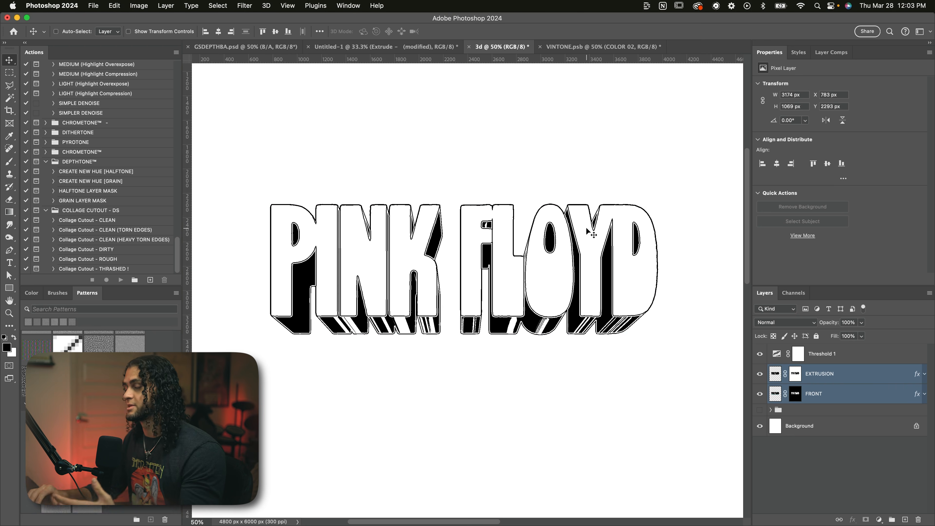
click(582, 46)
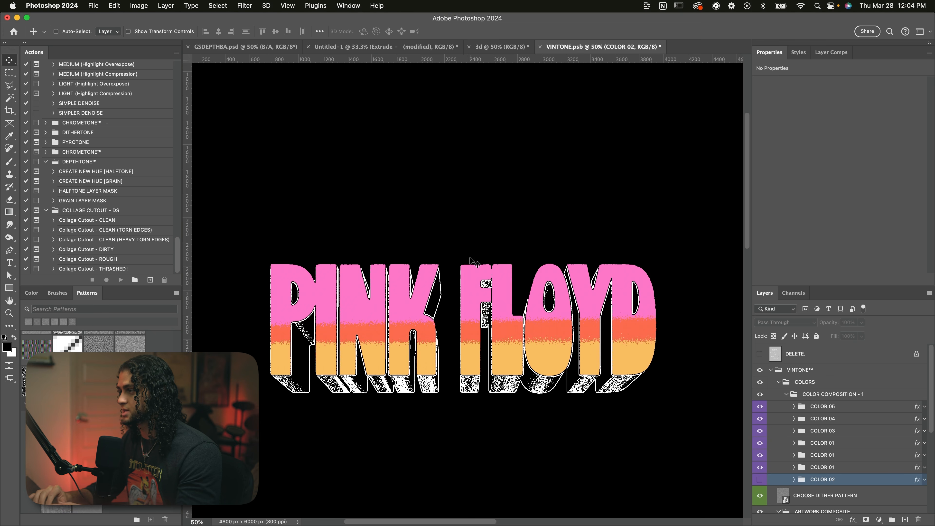
scroll(471, 258, down, 3)
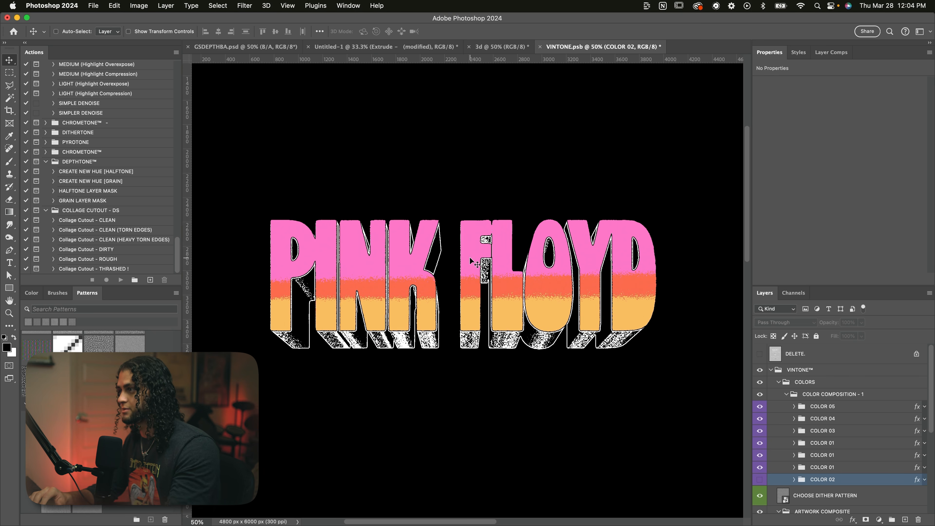
scroll(470, 257, up, 1)
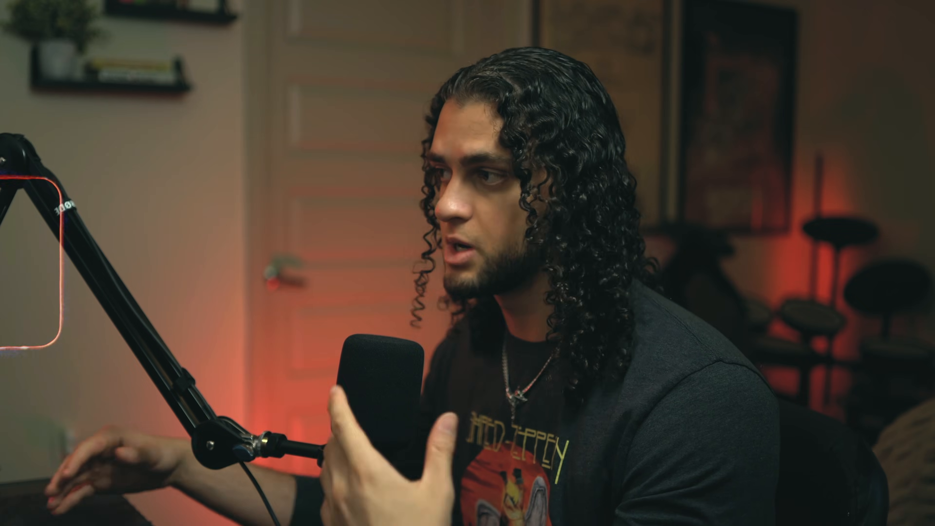